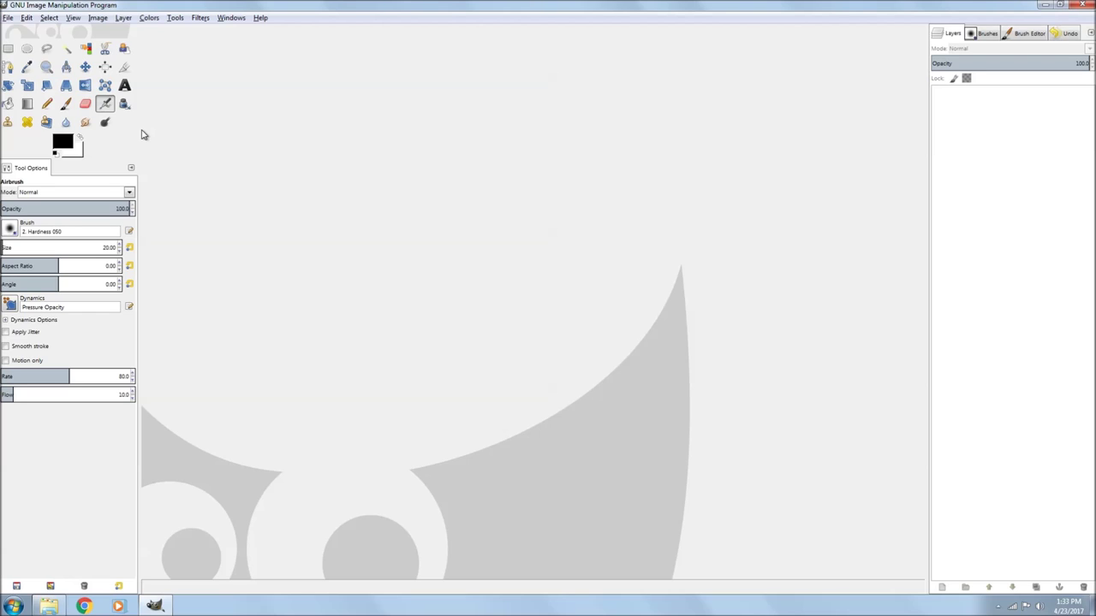
Open spacebackground.jpg from the Desktop
{"action": "left_click", "coordinate": [8, 18]}
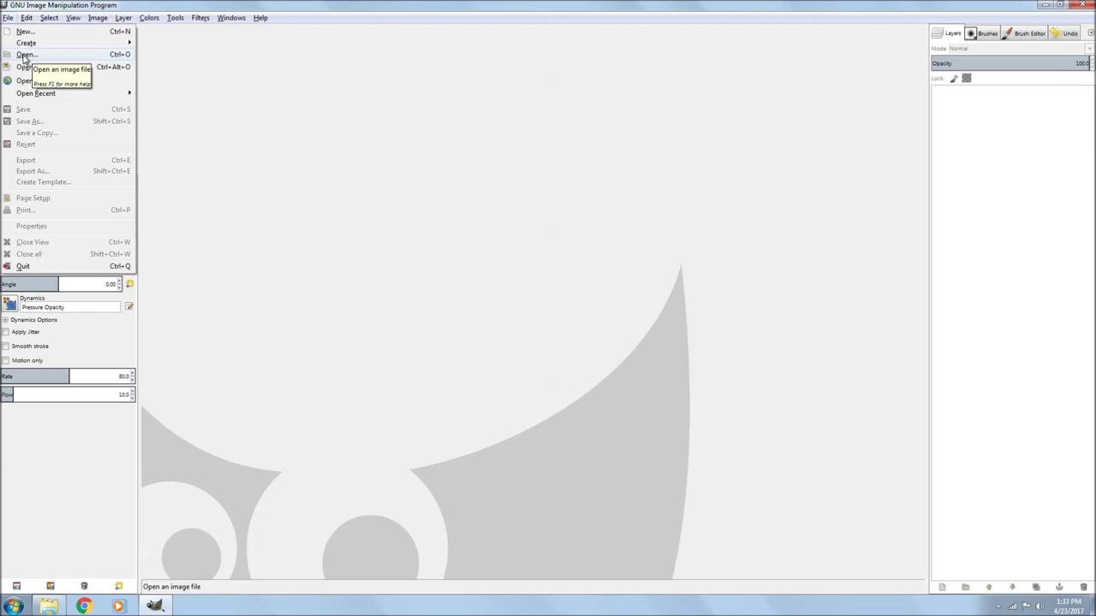
{"action": "left_click", "coordinate": [25, 54]}
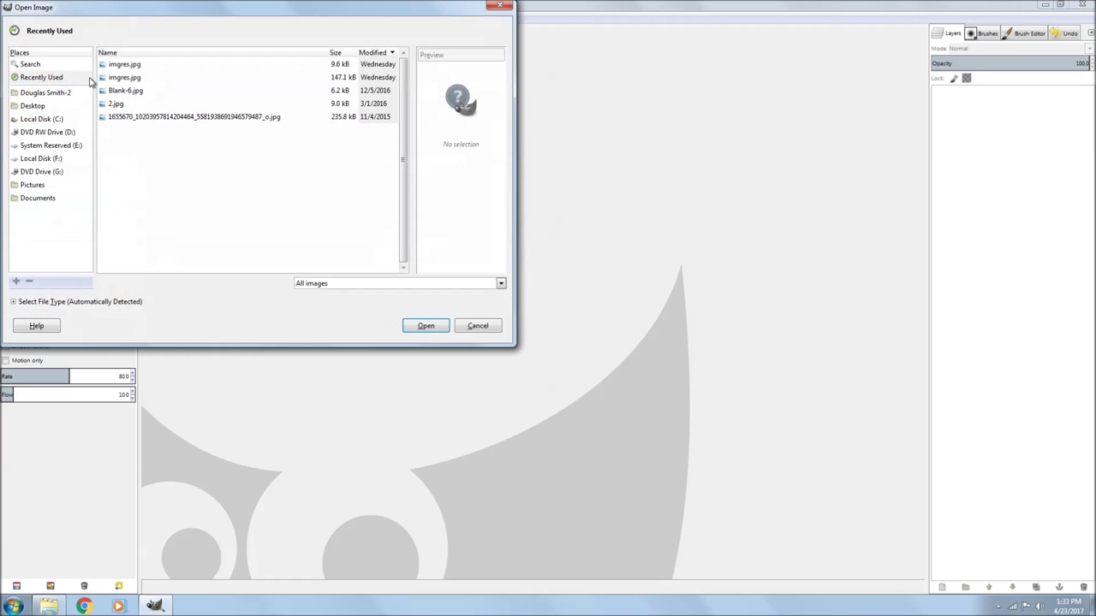
{"action": "left_click", "coordinate": [32, 107]}
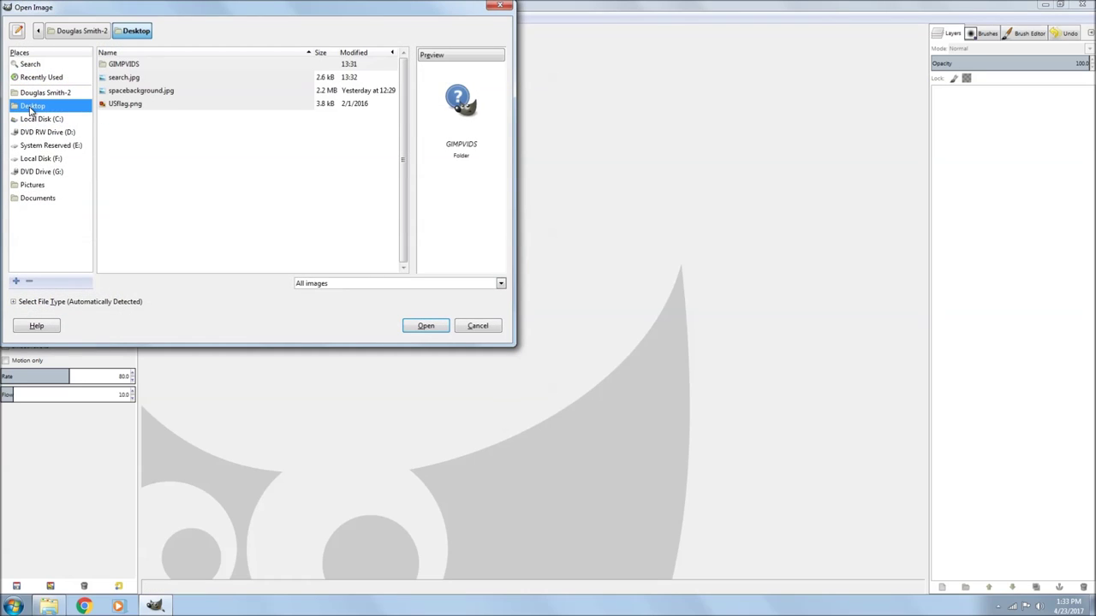
{"action": "left_click", "coordinate": [128, 94]}
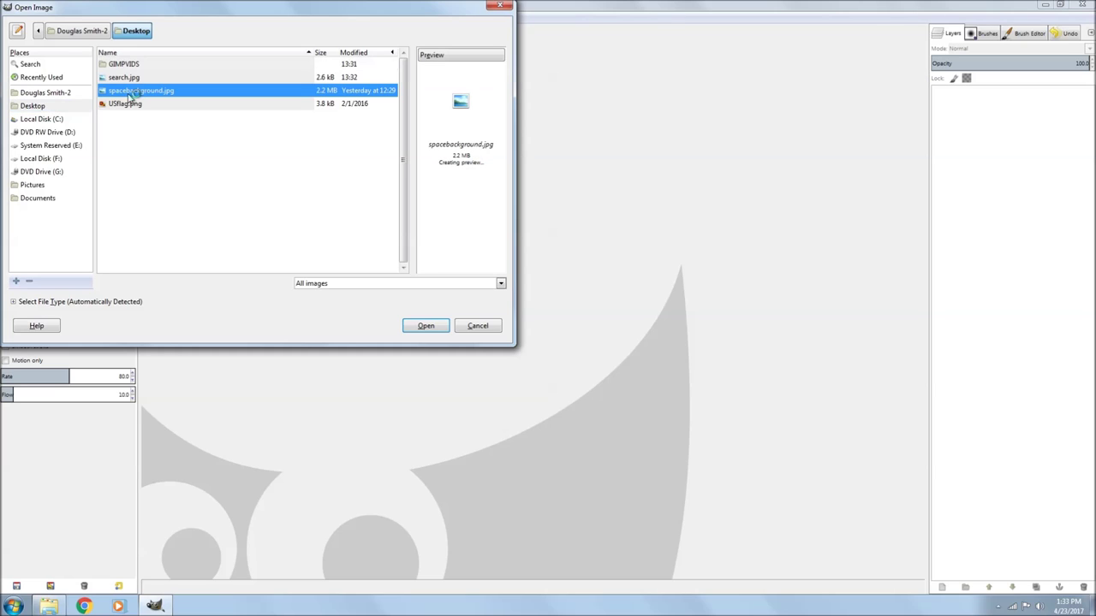
{"action": "left_click", "coordinate": [425, 326]}
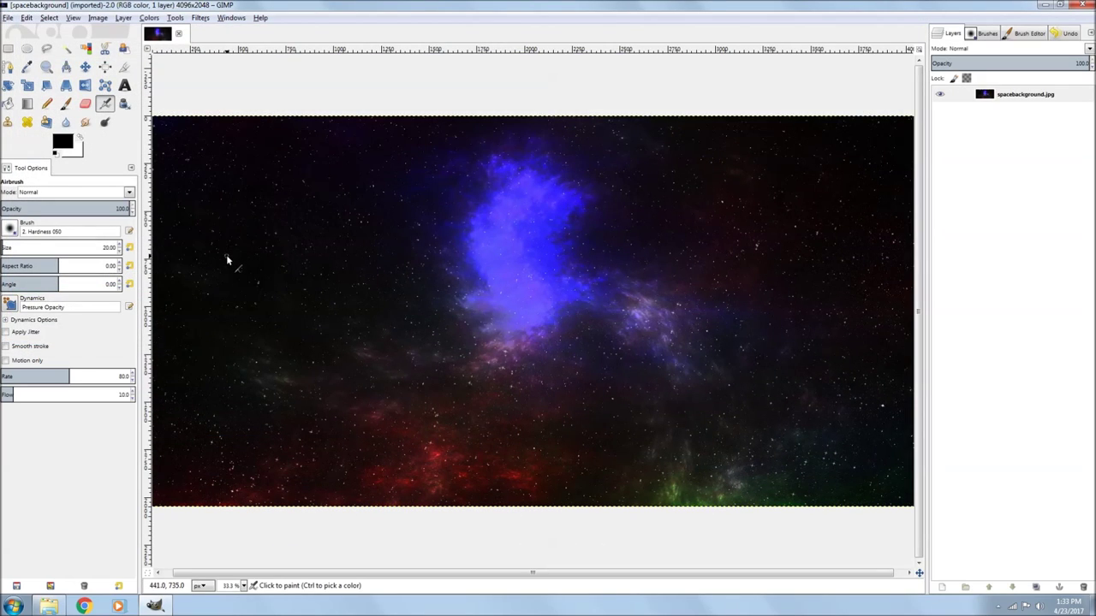
Open USflag.png from the Desktop
{"action": "left_click", "coordinate": [7, 18]}
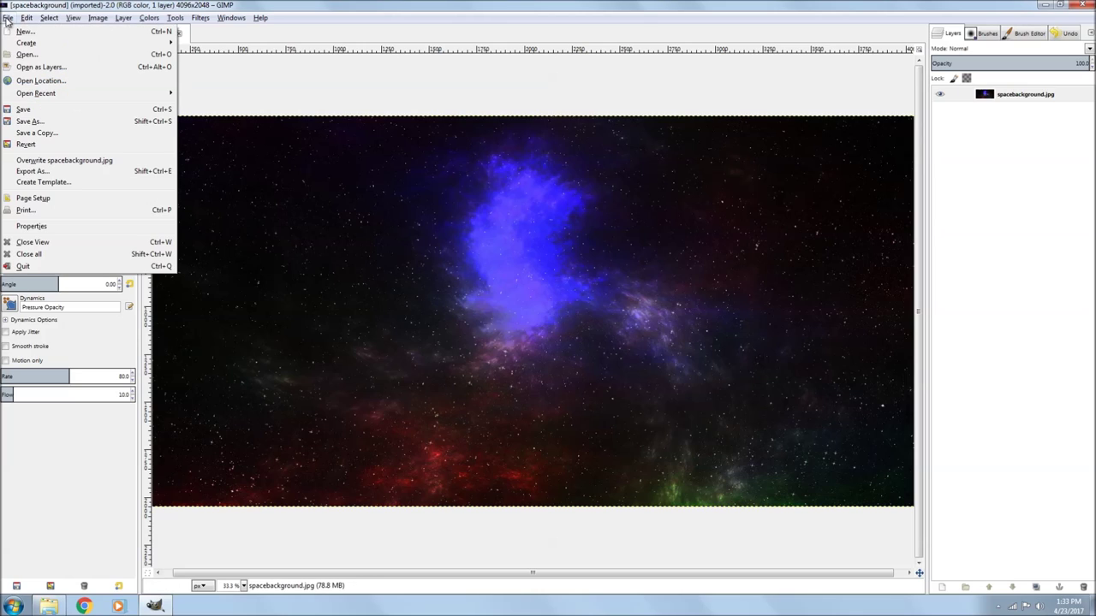
{"action": "left_click", "coordinate": [30, 58]}
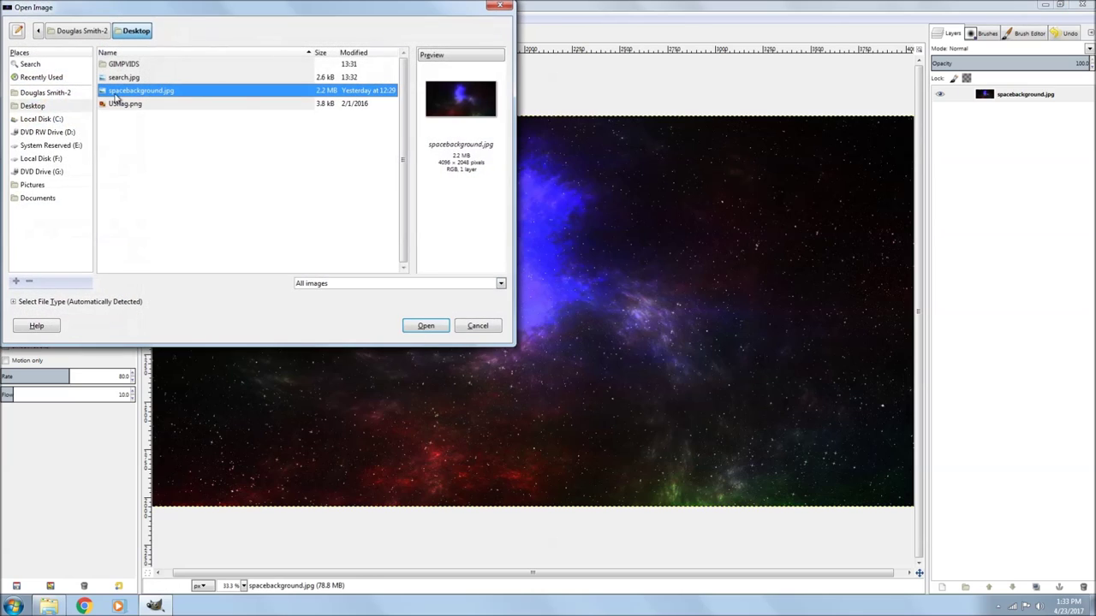
{"action": "left_click", "coordinate": [147, 106]}
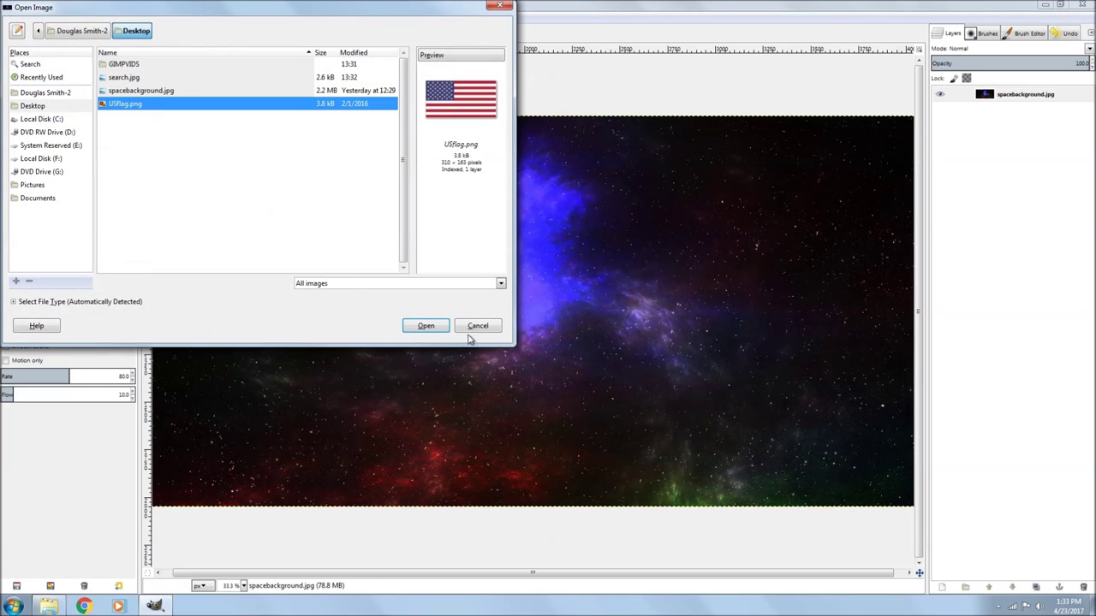
{"action": "left_click", "coordinate": [430, 327]}
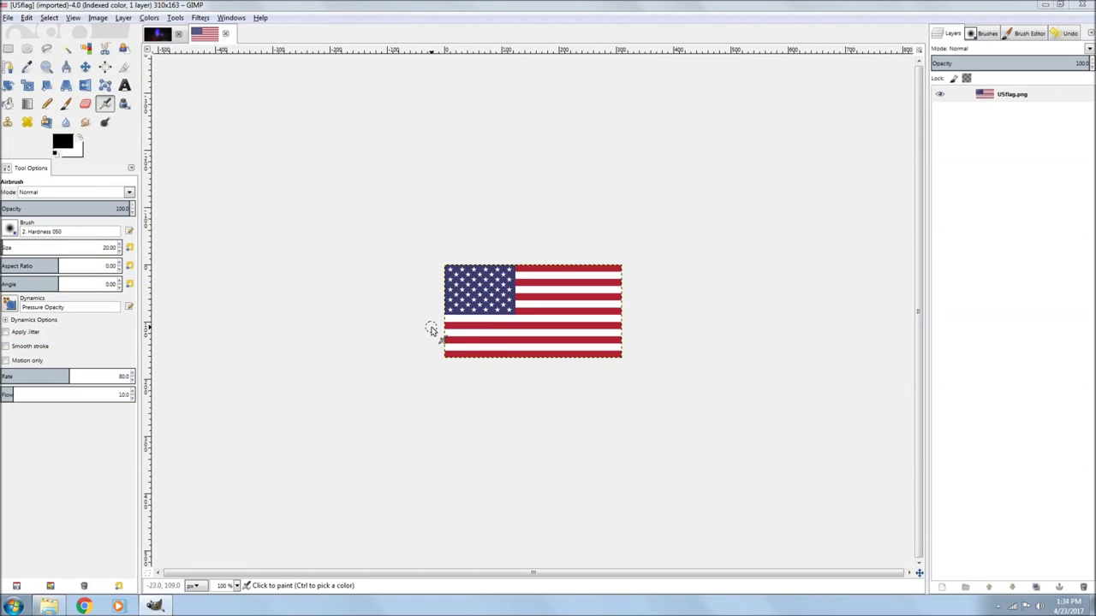
Open the UFO picture search.jpg from the Desktop
{"action": "left_click", "coordinate": [6, 18]}
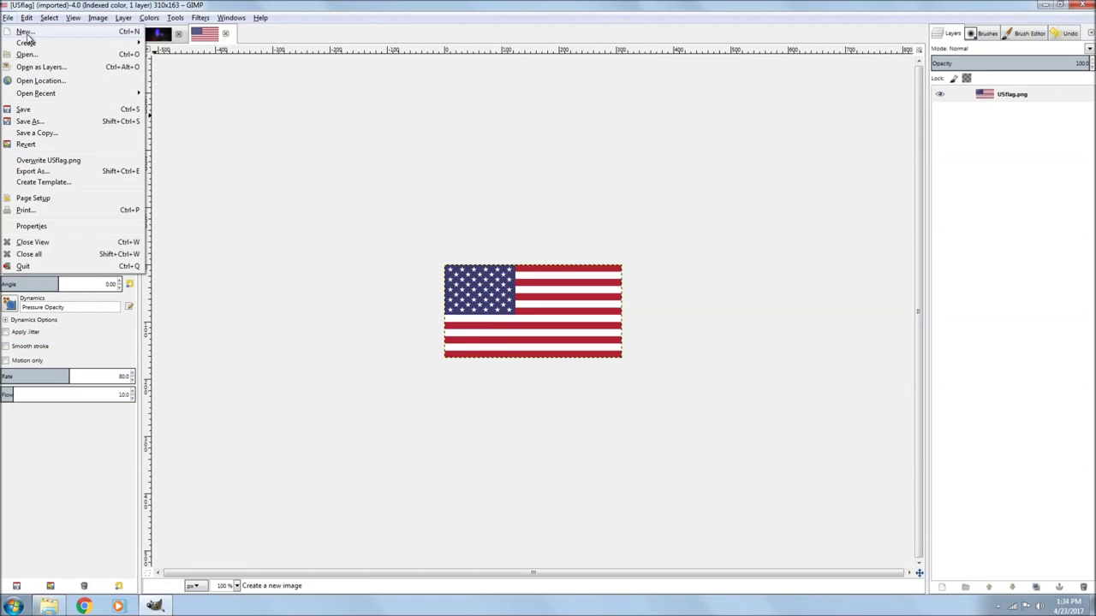
{"action": "mouse_move", "coordinate": [30, 43]}
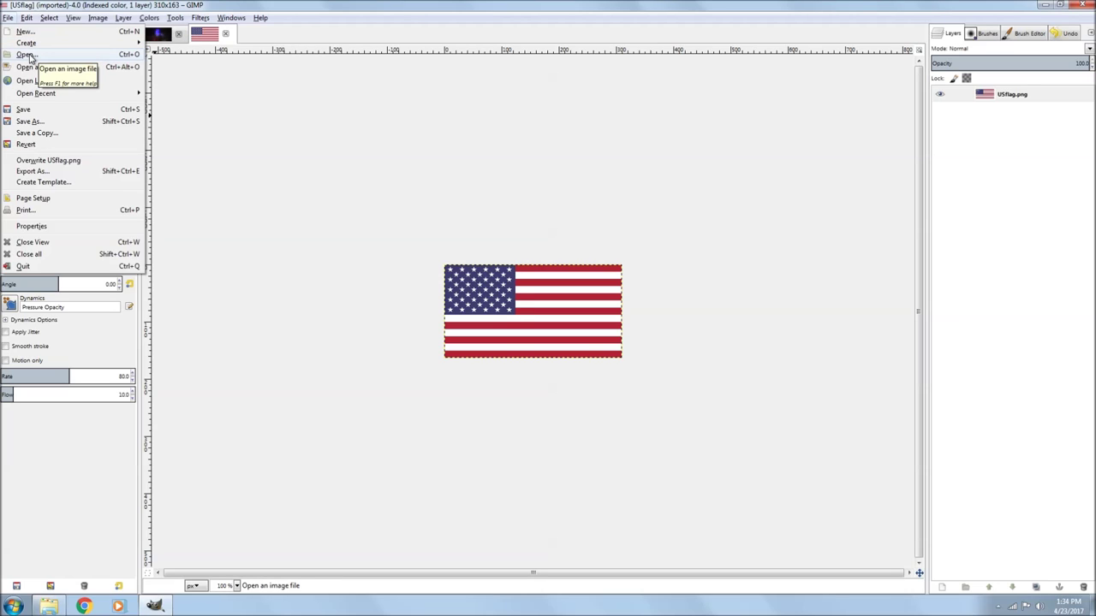
{"action": "left_click", "coordinate": [28, 55]}
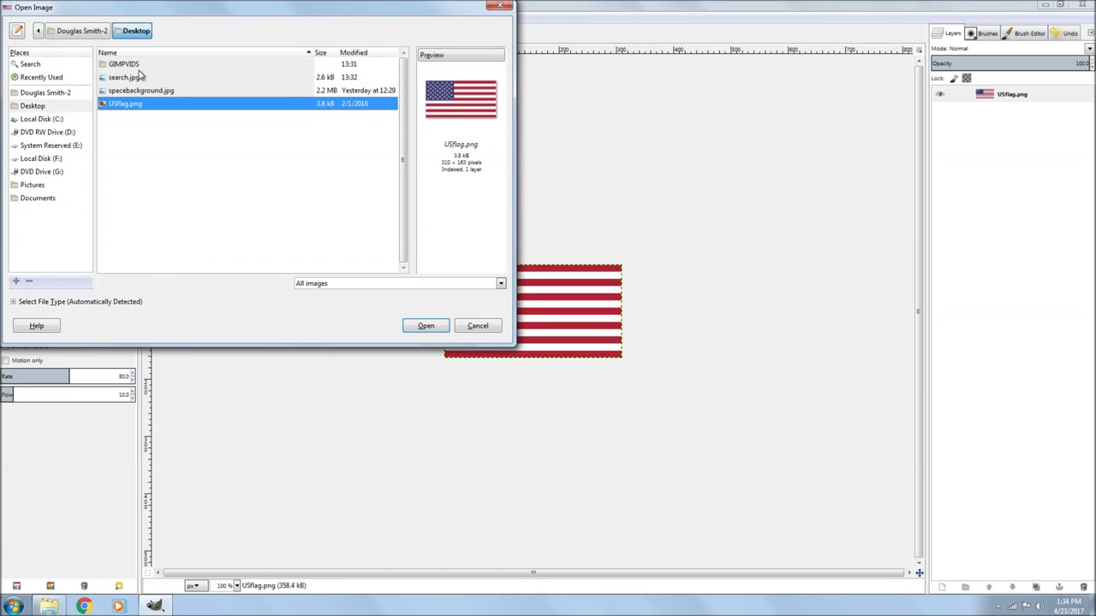
{"action": "left_click", "coordinate": [133, 80]}
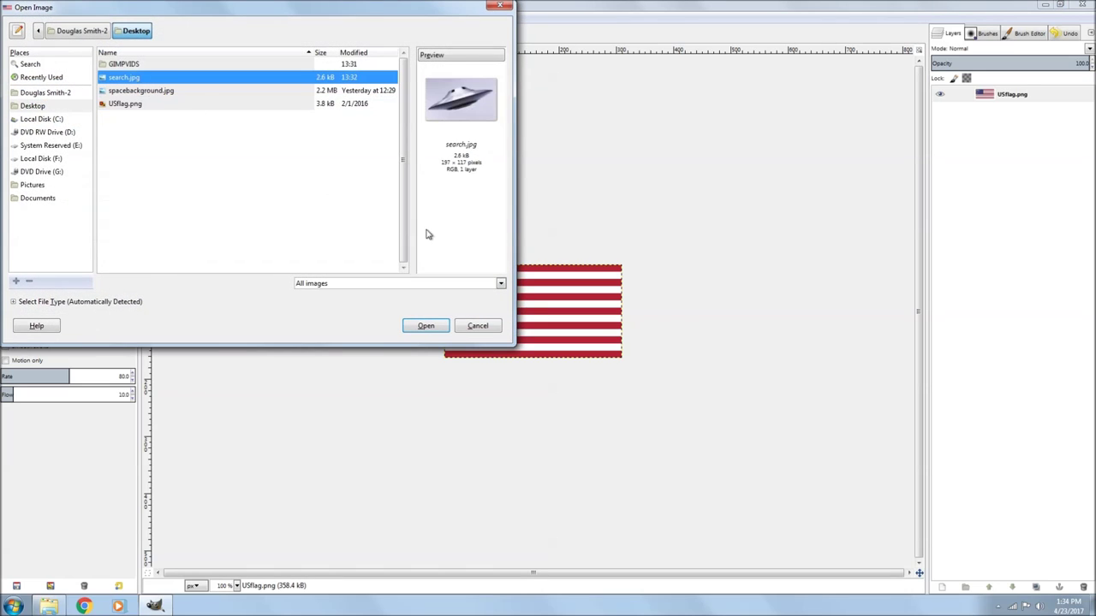
{"action": "left_click", "coordinate": [425, 326]}
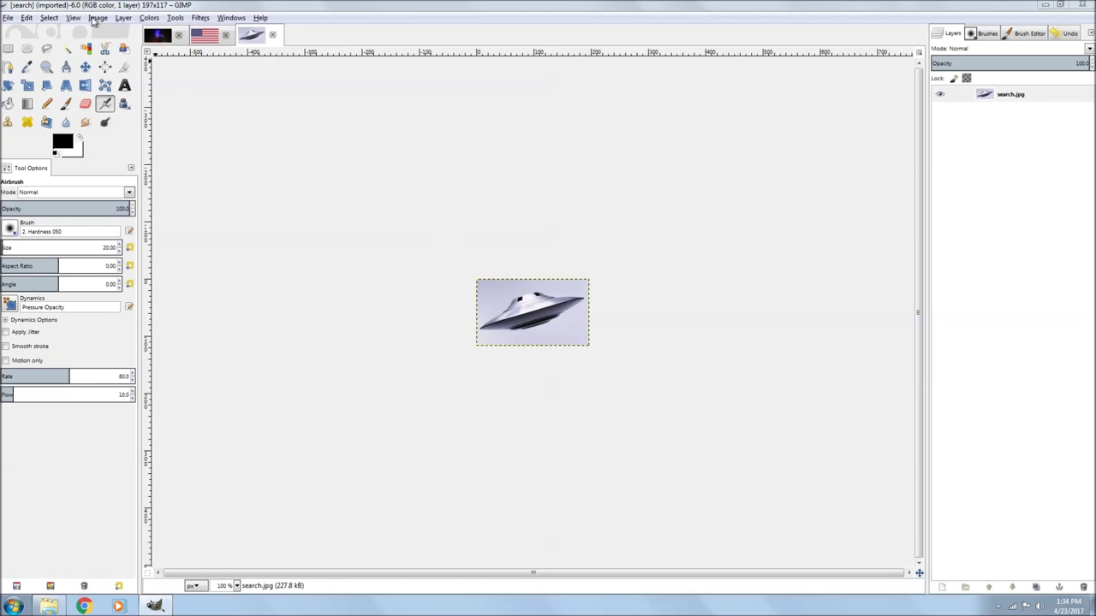
Scale search.jpg from 197×117 up to 848 × 504 pixels with Scale Image
{"action": "left_click", "coordinate": [96, 18]}
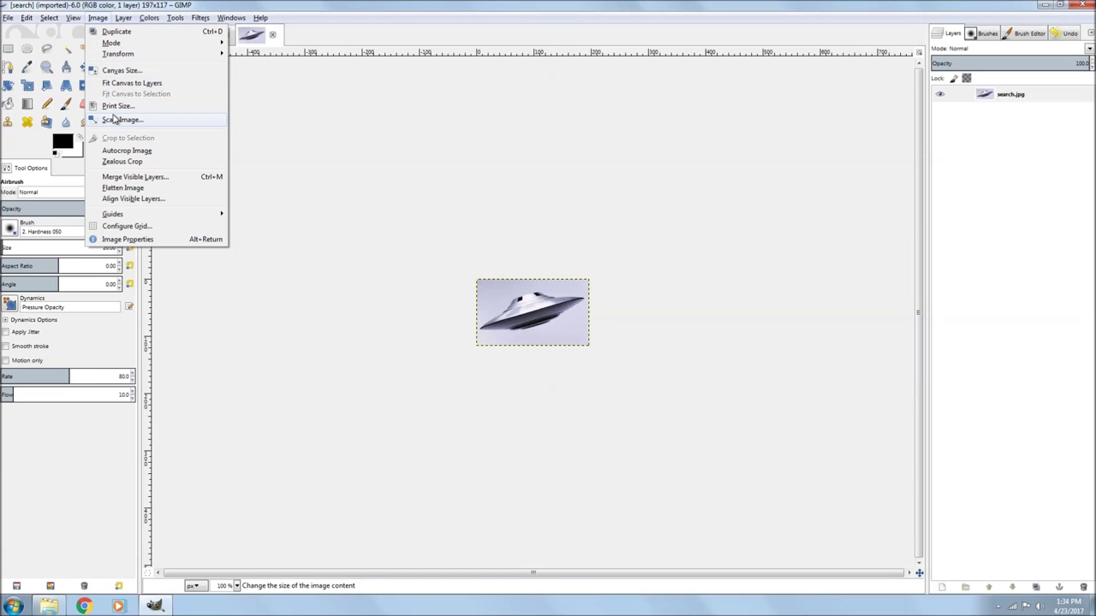
{"action": "left_click", "coordinate": [114, 120]}
{"action": "left_click", "coordinate": [532, 276]}
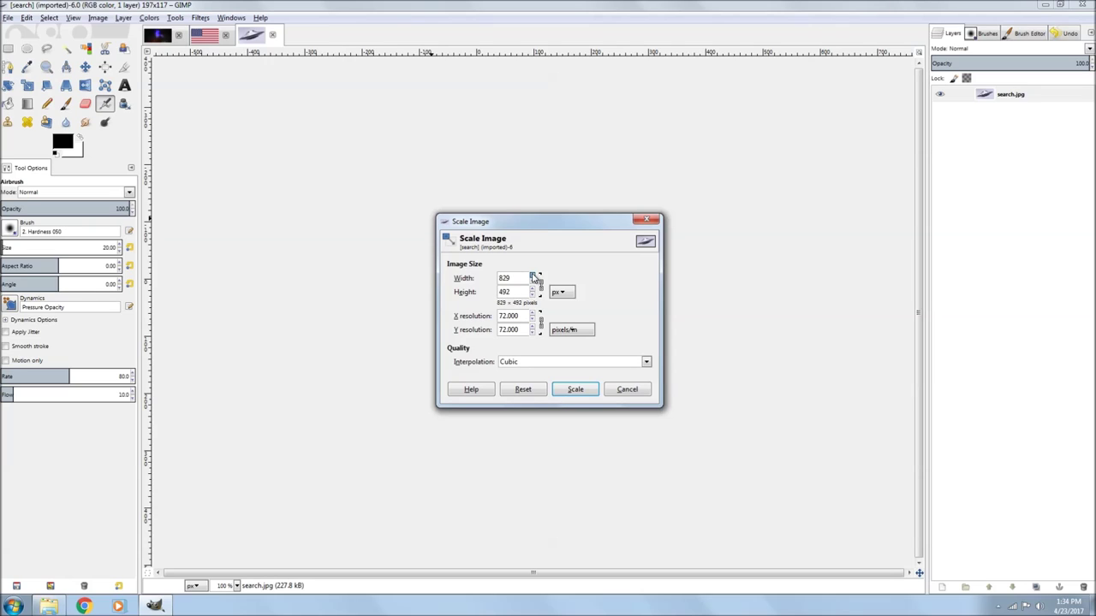
{"action": "left_click", "coordinate": [532, 275]}
{"action": "left_click", "coordinate": [531, 282]}
{"action": "left_click", "coordinate": [574, 390]}
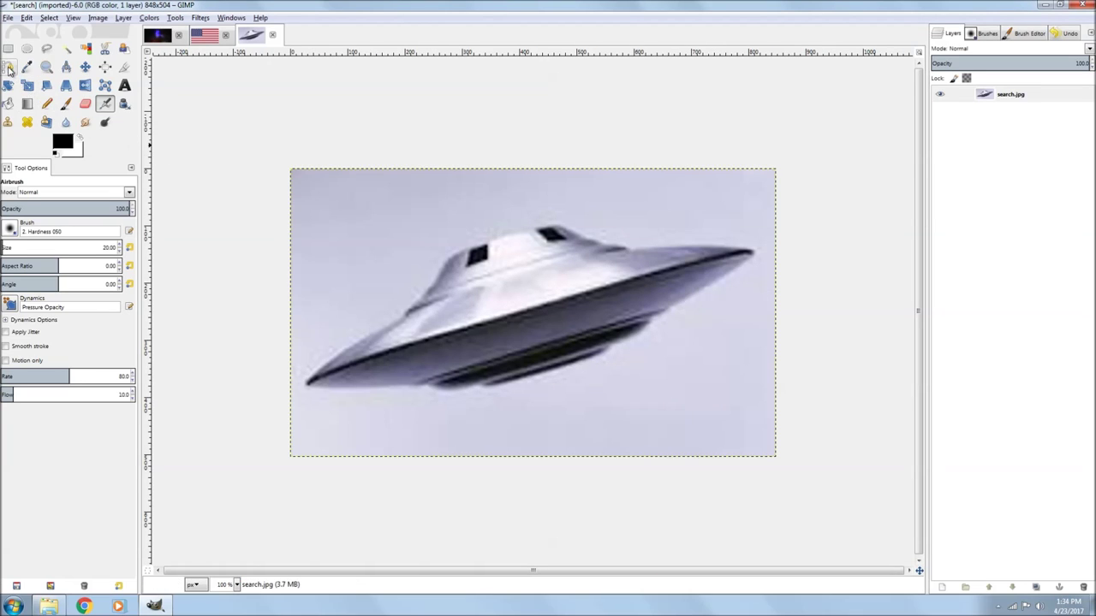
With the Paths tool, start at the saucer's left tip and place anchors along its upper rim
{"action": "left_click", "coordinate": [9, 68]}
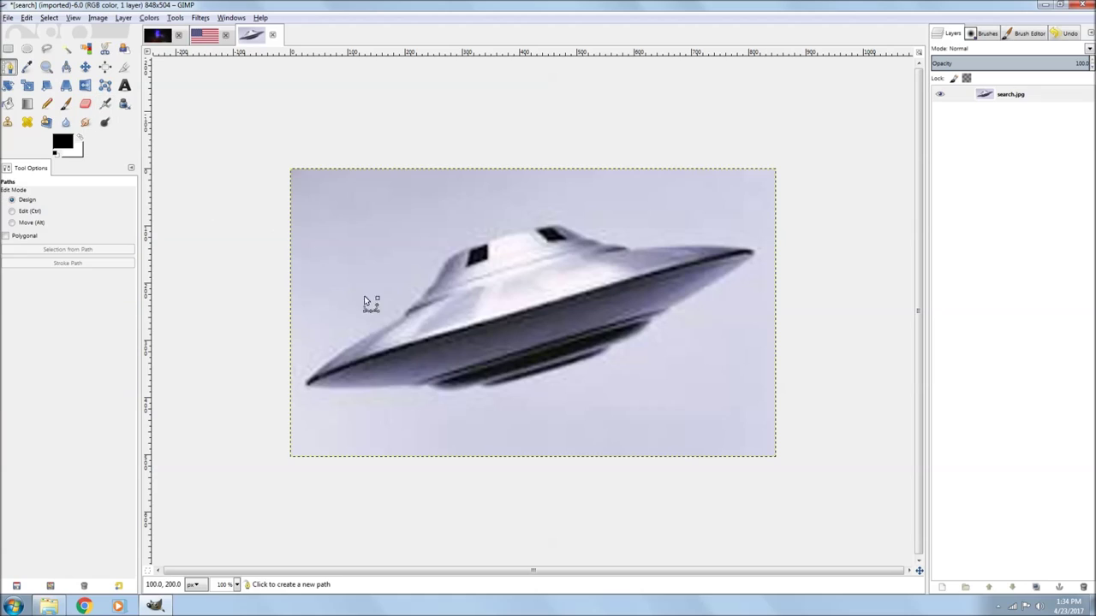
{"action": "left_click", "coordinate": [306, 382]}
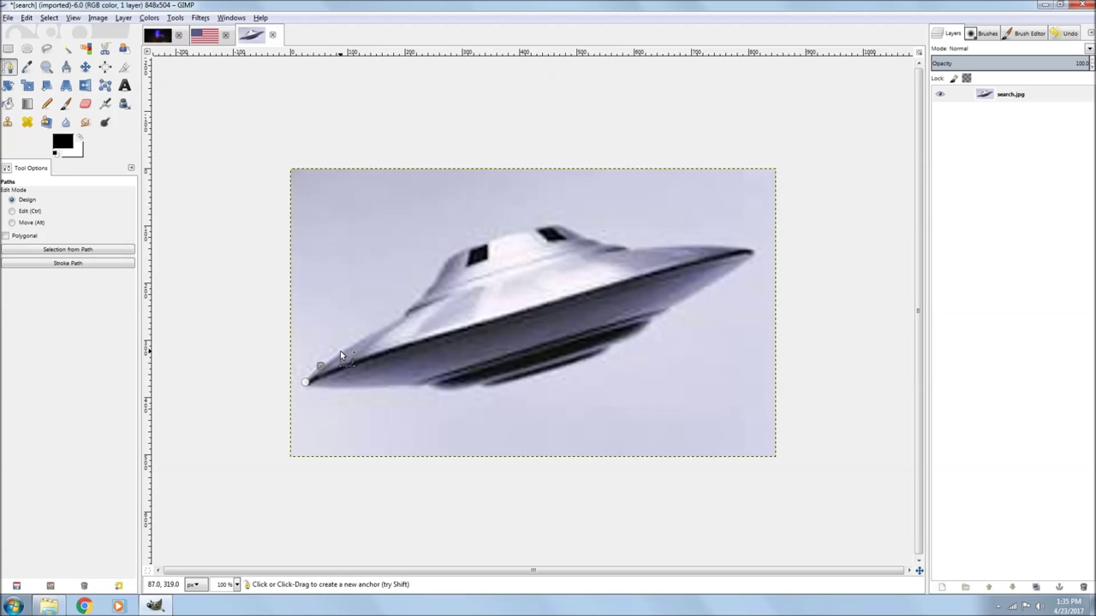
{"action": "left_click", "coordinate": [320, 366]}
{"action": "left_click", "coordinate": [340, 352]}
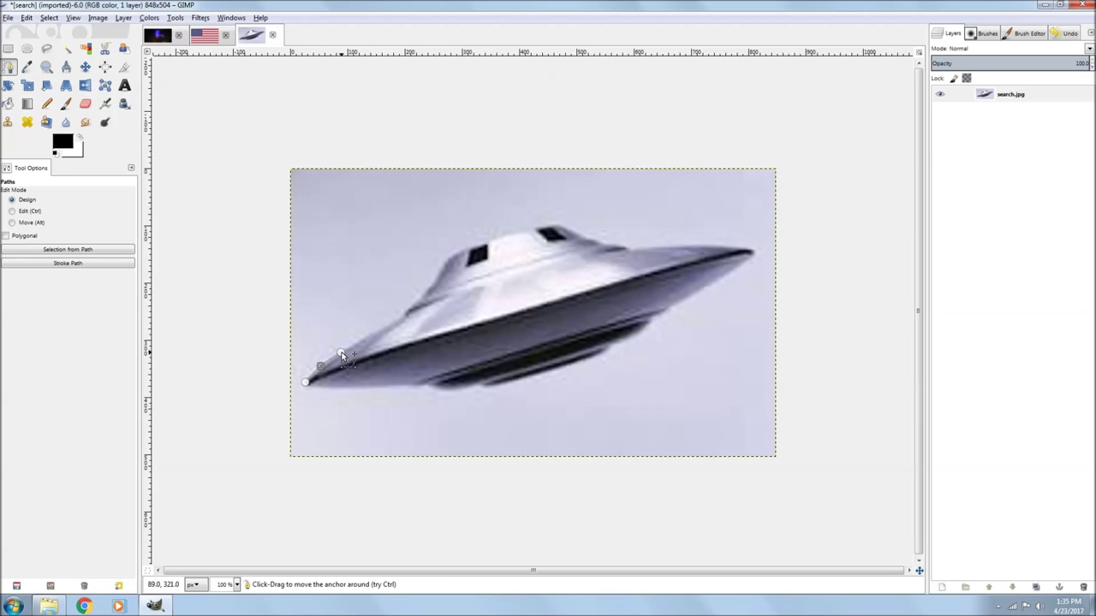
{"action": "left_click", "coordinate": [341, 352]}
{"action": "left_click", "coordinate": [364, 338]}
{"action": "left_click", "coordinate": [389, 324]}
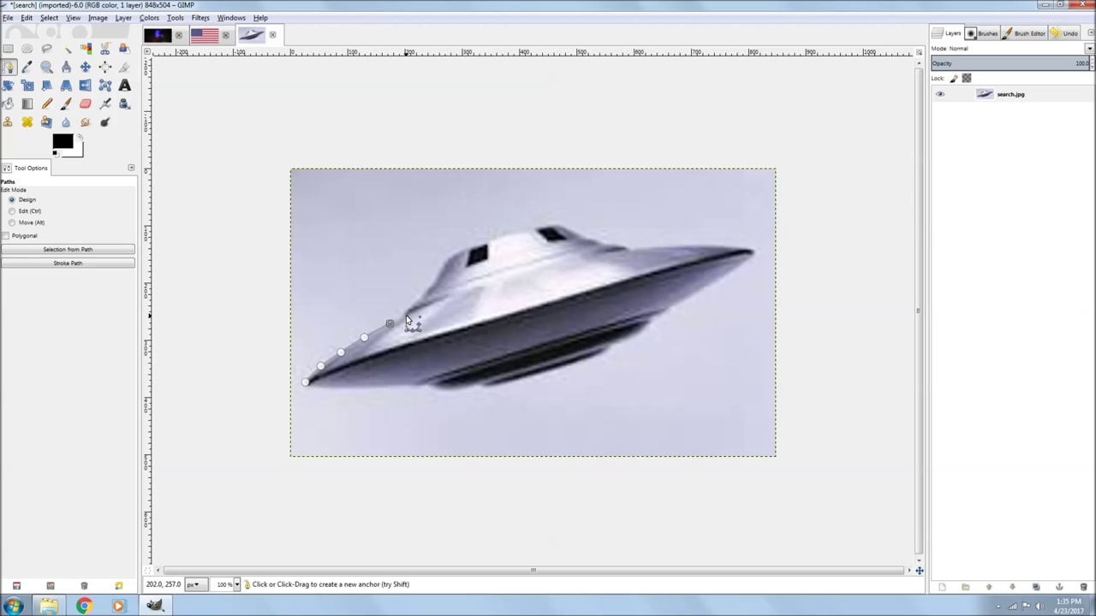
{"action": "left_click", "coordinate": [404, 315]}
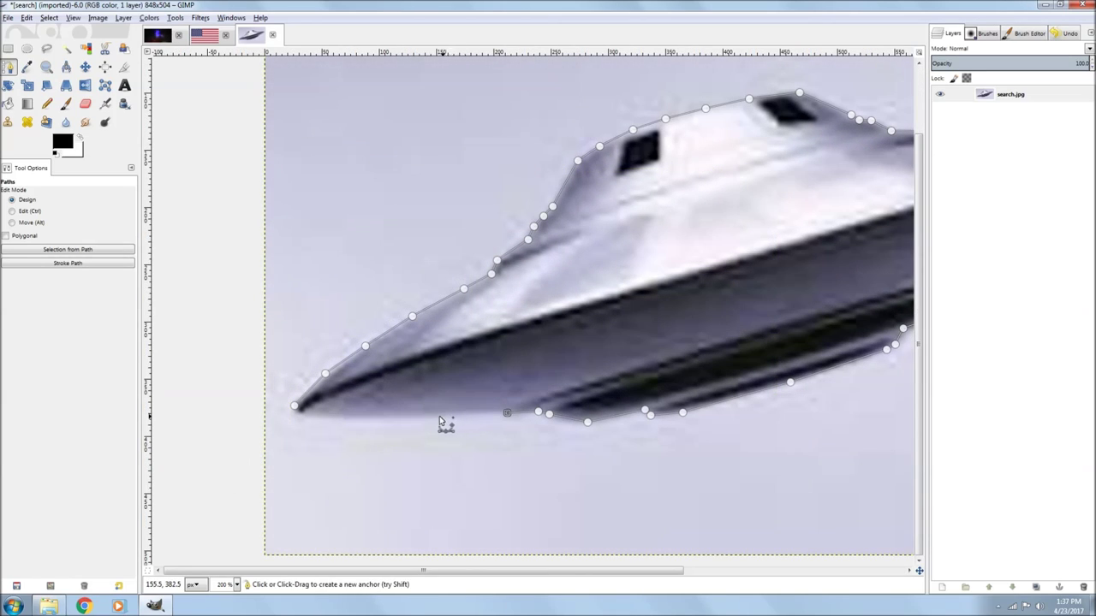
Add anchors along the saucer's underside, close the path at the tip, and zoom out to show the whole image
{"action": "left_click", "coordinate": [433, 417]}
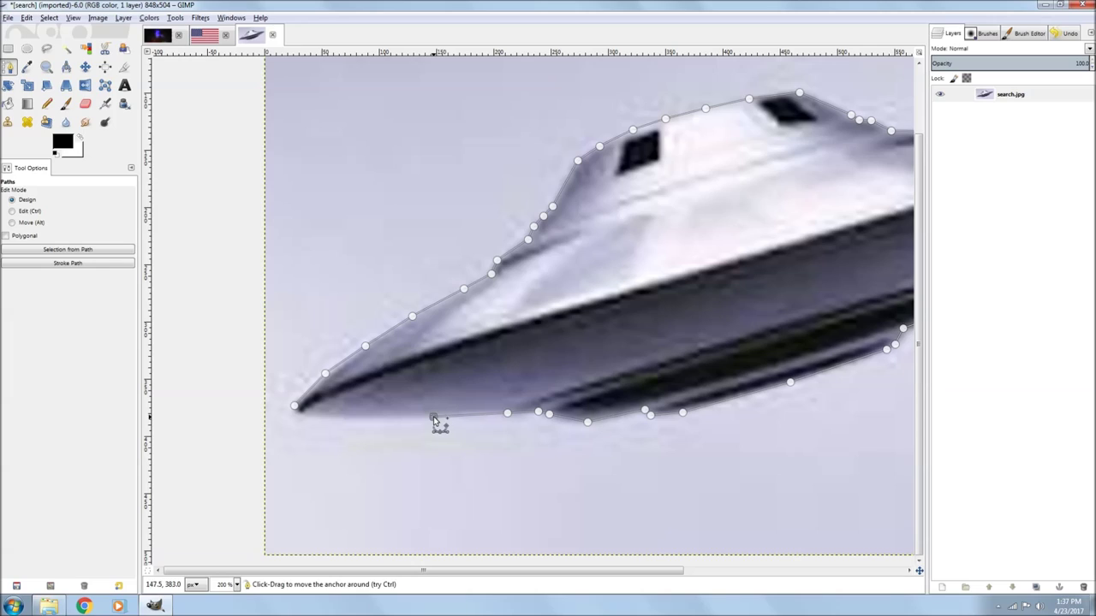
{"action": "left_click", "coordinate": [341, 418]}
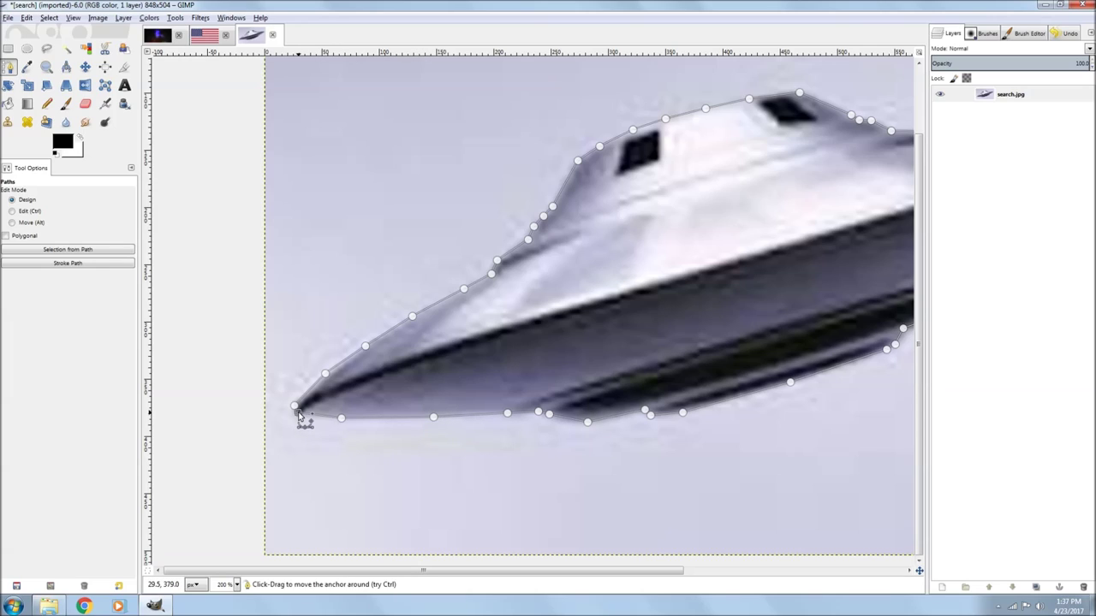
{"action": "left_click", "coordinate": [298, 412]}
{"action": "left_click", "coordinate": [286, 411]}
{"action": "left_click_drag", "start_coordinate": [286, 413], "coordinate": [295, 406]}
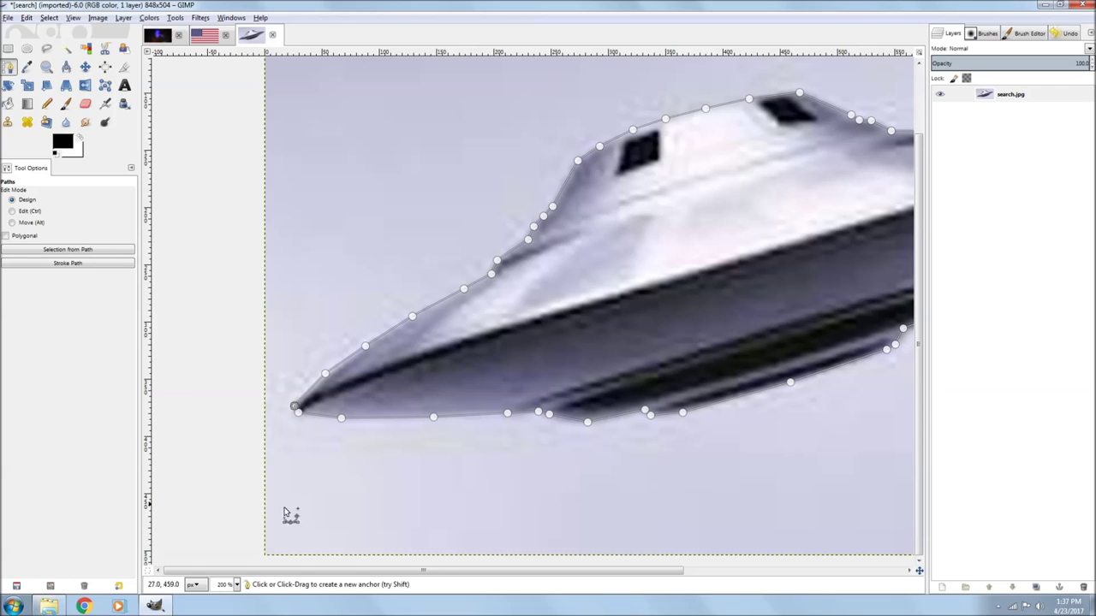
{"action": "left_click", "coordinate": [236, 587]}
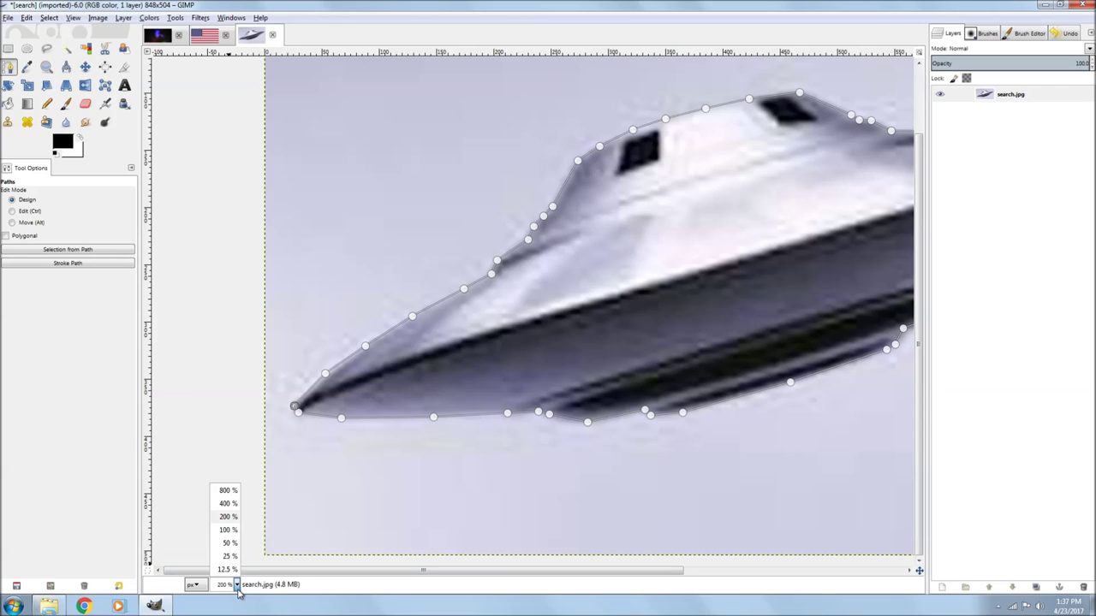
{"action": "left_click", "coordinate": [228, 529]}
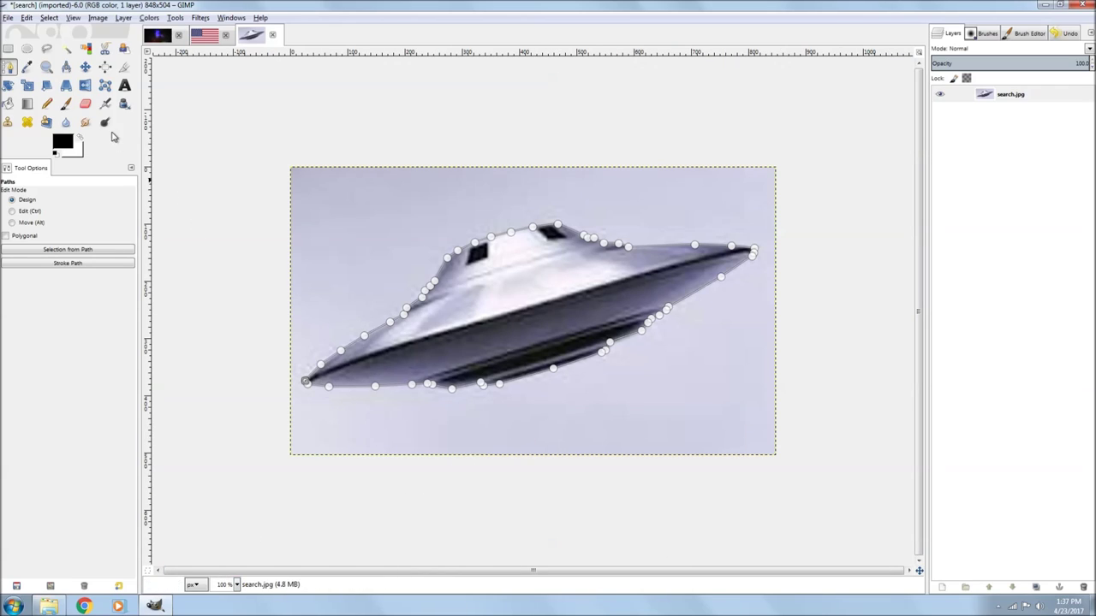
Turn the traced path into a selection and cut the saucer to the clipboard
{"action": "left_click", "coordinate": [48, 18]}
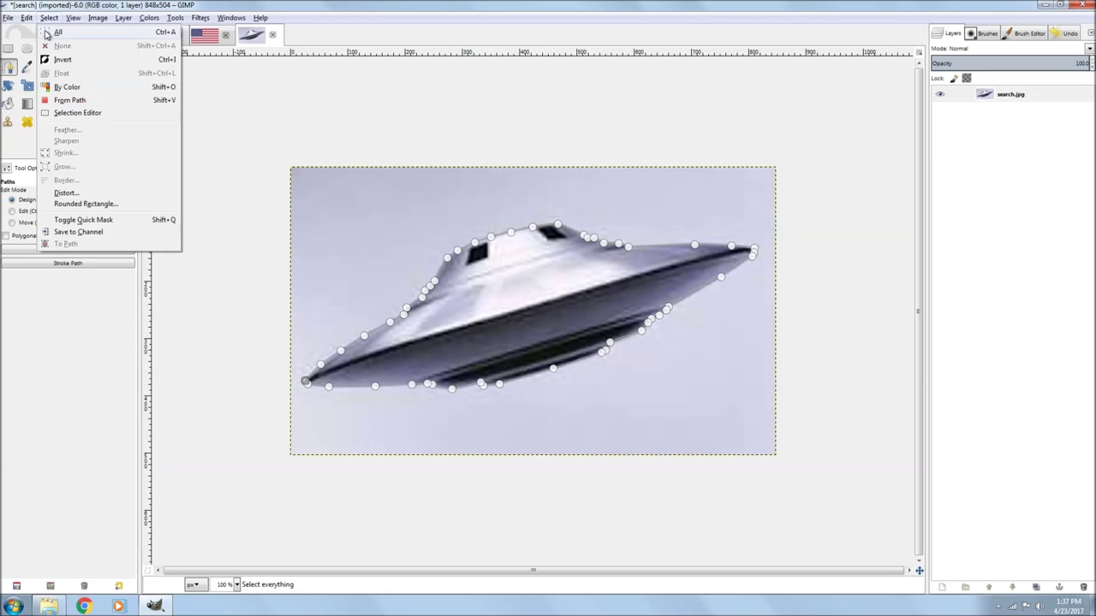
{"action": "left_click", "coordinate": [66, 97]}
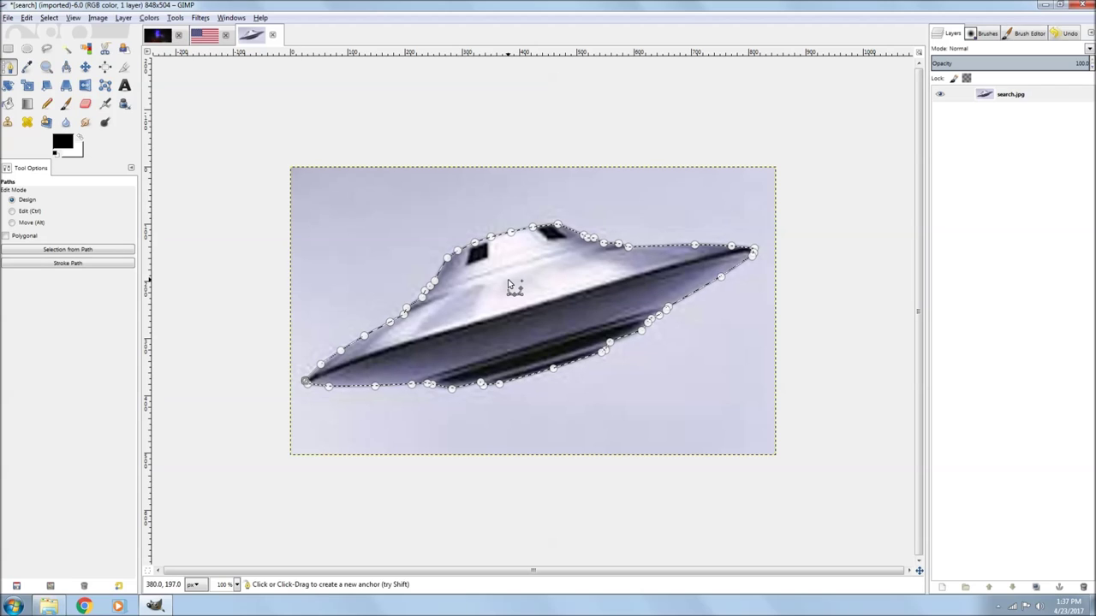
{"action": "right_click", "coordinate": [510, 283]}
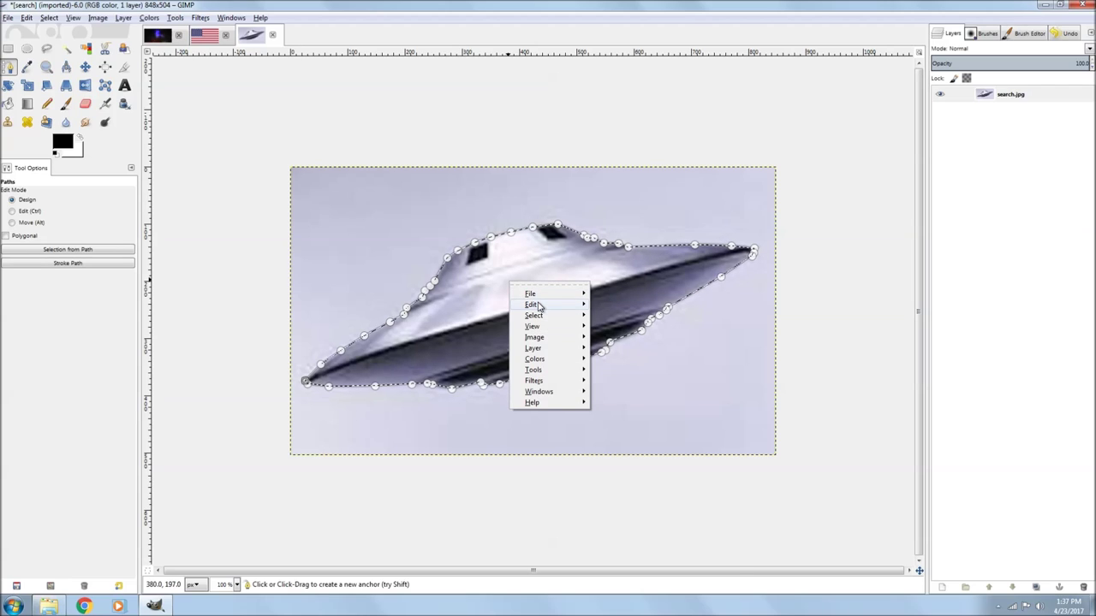
{"action": "mouse_move", "coordinate": [531, 305]}
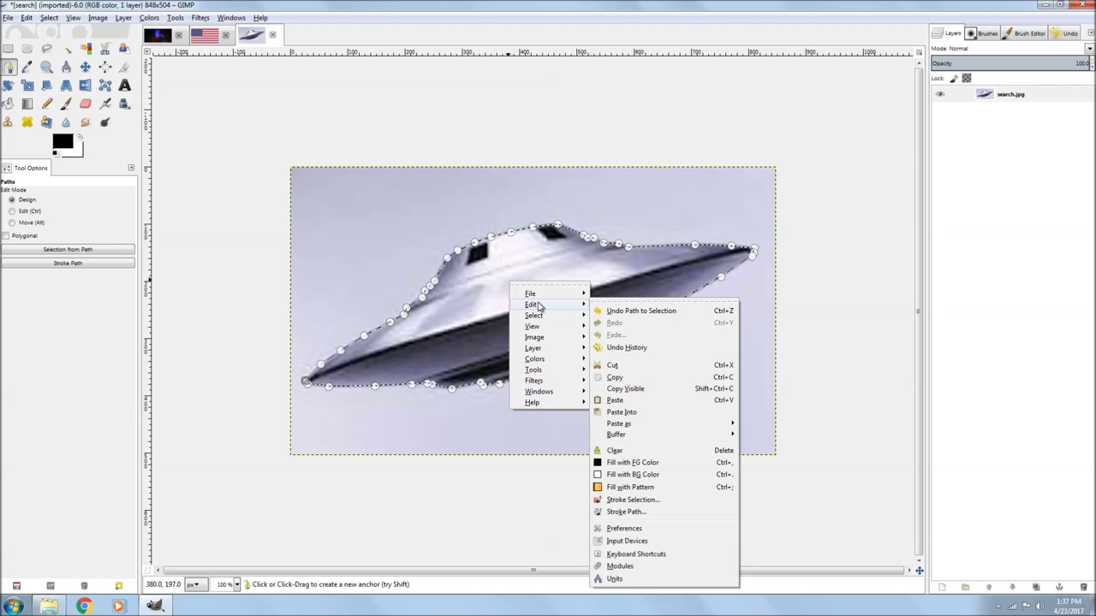
{"action": "left_click", "coordinate": [632, 372]}
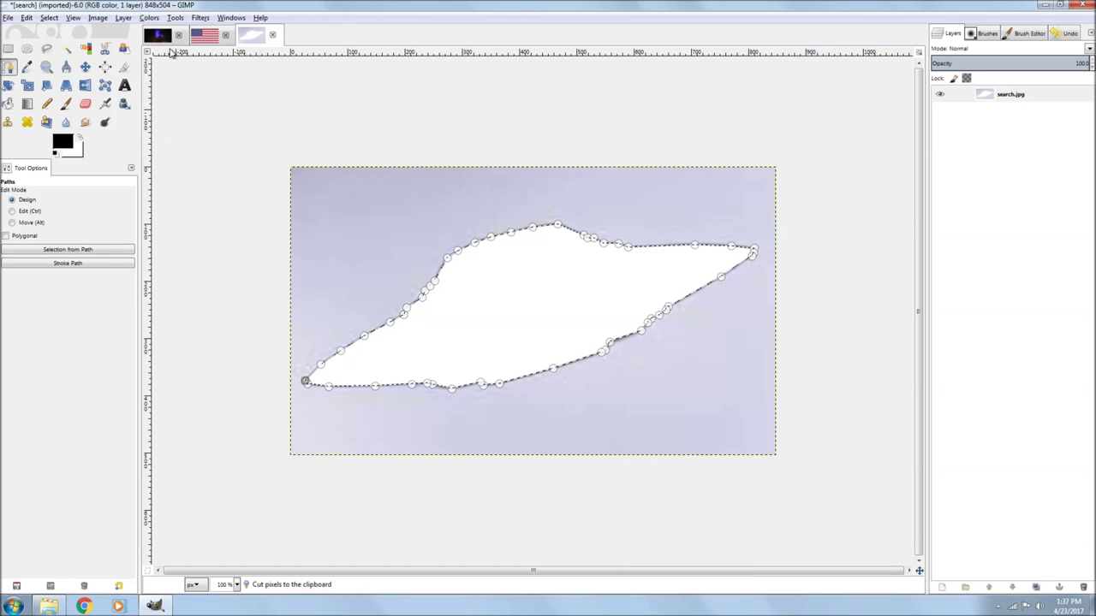
Paste the cut UFO into the space background image
{"action": "left_click", "coordinate": [156, 35]}
{"action": "right_click", "coordinate": [366, 256]}
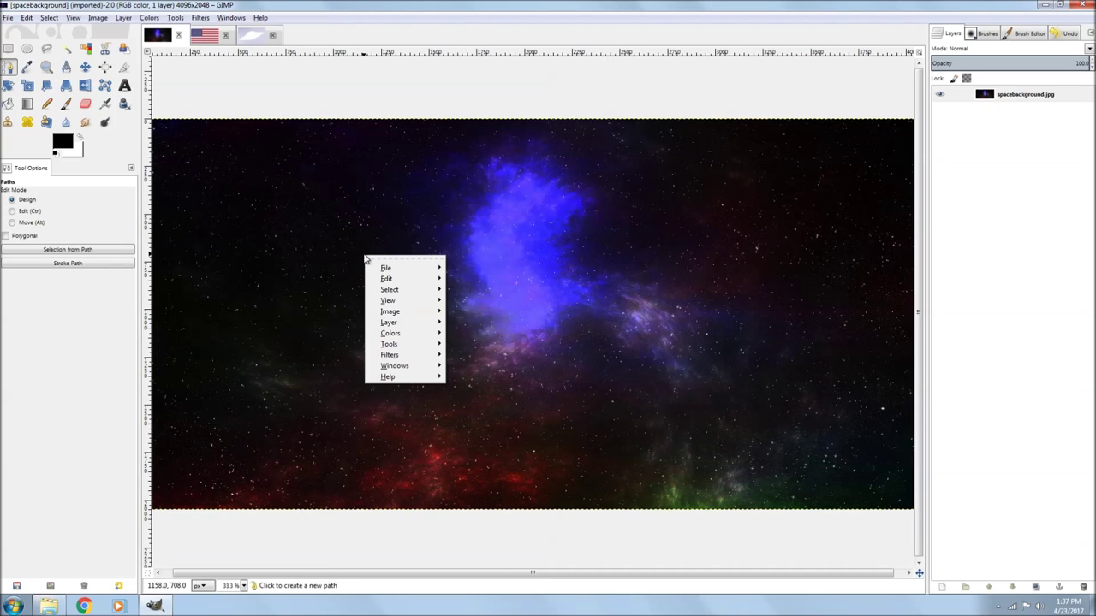
{"action": "mouse_move", "coordinate": [386, 279]}
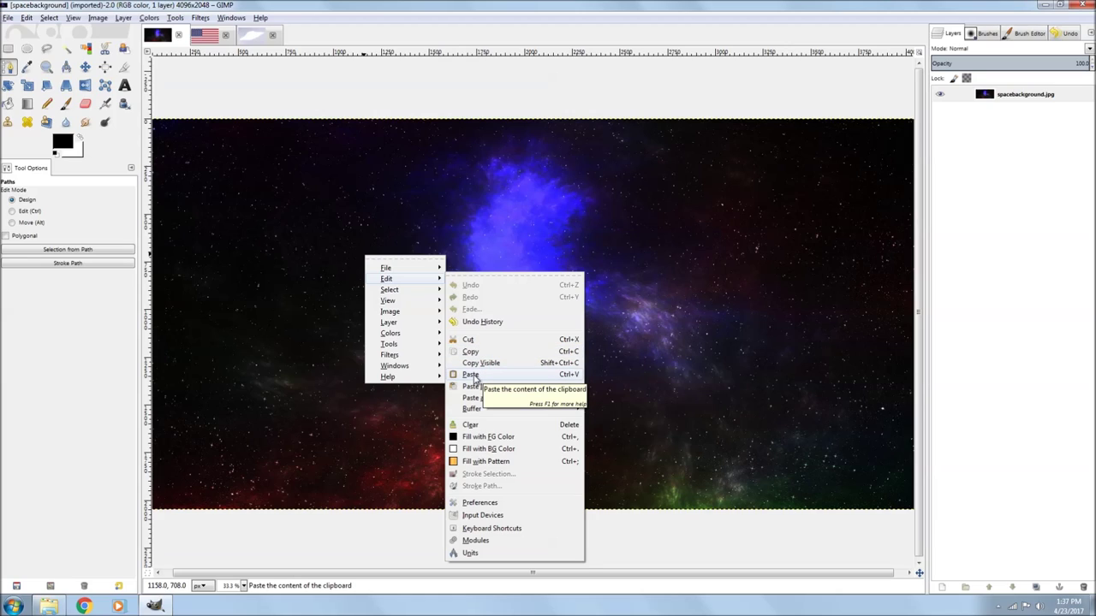
{"action": "left_click", "coordinate": [471, 376]}
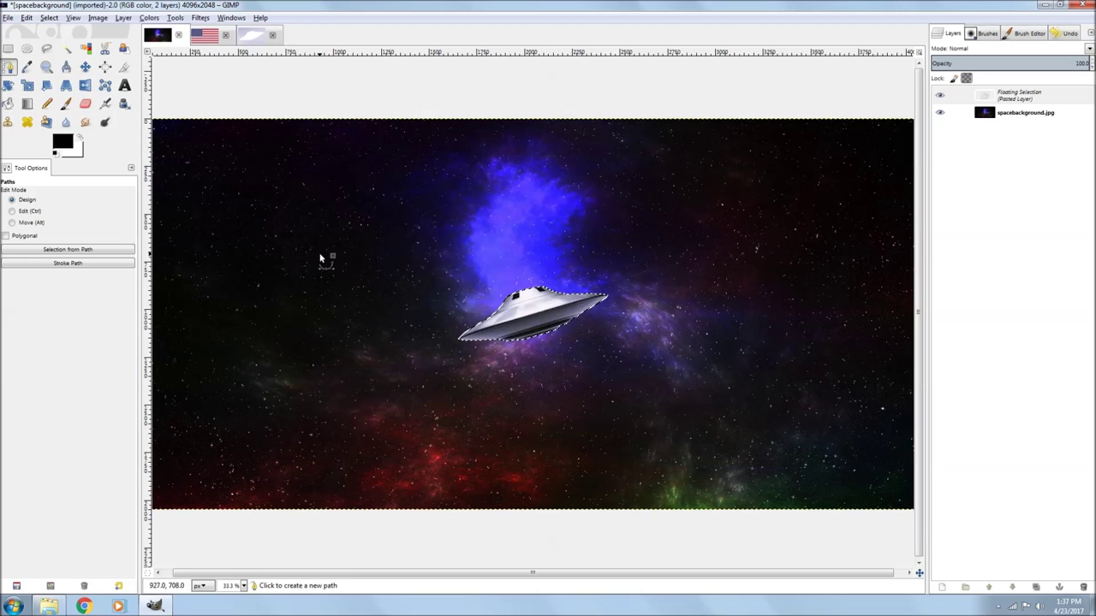
Drag the UFO below and right of the blue nebula and anchor the layer
{"action": "left_click", "coordinate": [85, 66]}
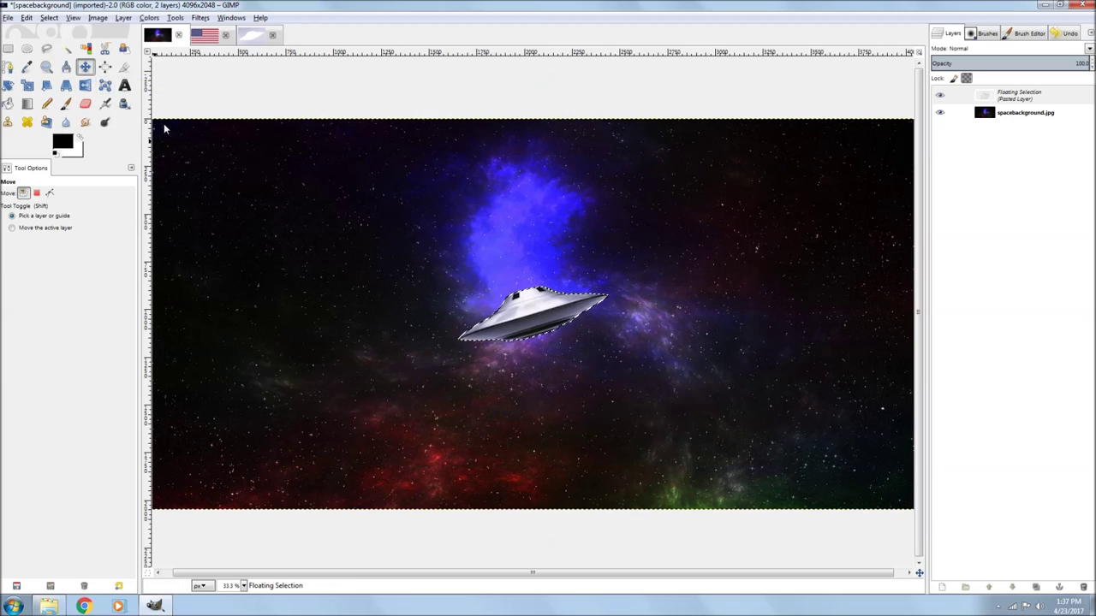
{"action": "left_click_drag", "start_coordinate": [529, 313], "coordinate": [578, 397]}
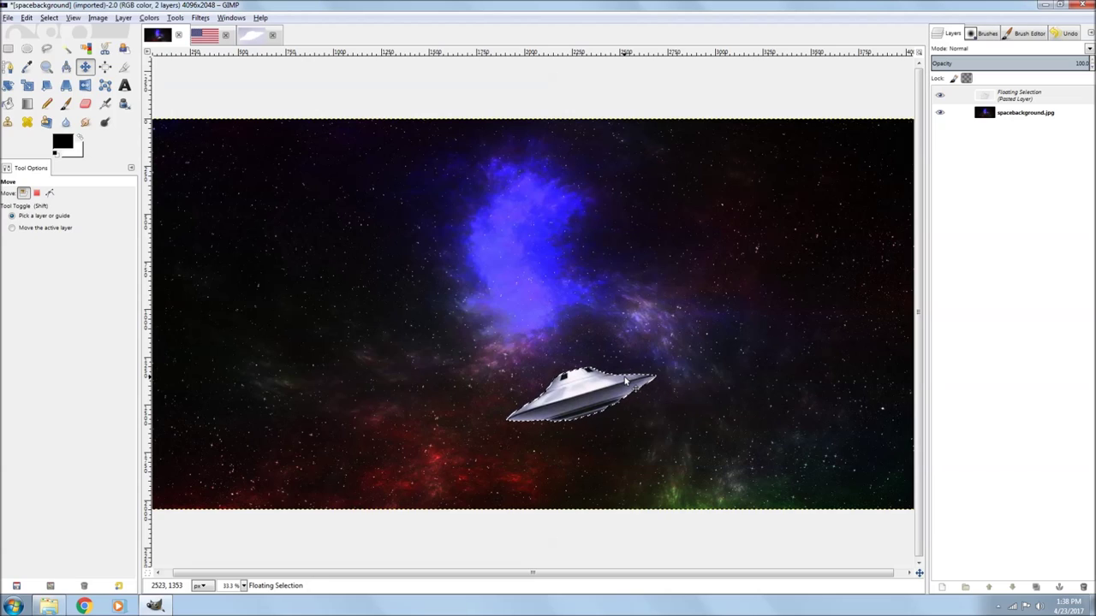
{"action": "left_click", "coordinate": [1058, 588]}
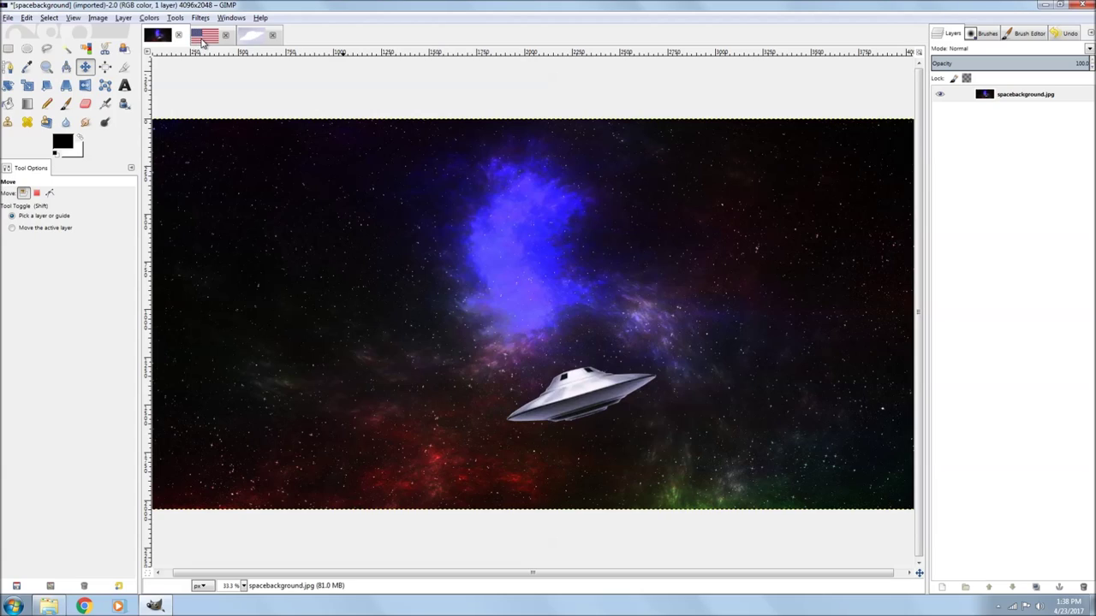
Cut the flag out of the USflag.png image to the clipboard
{"action": "left_click", "coordinate": [203, 38]}
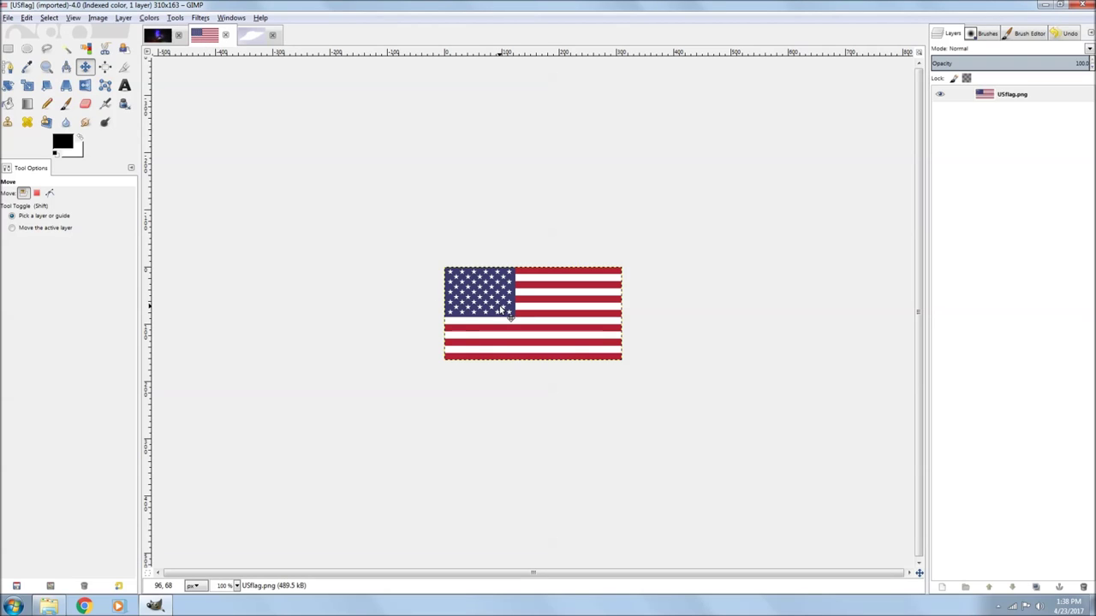
{"action": "right_click", "coordinate": [500, 310]}
{"action": "mouse_move", "coordinate": [538, 334]}
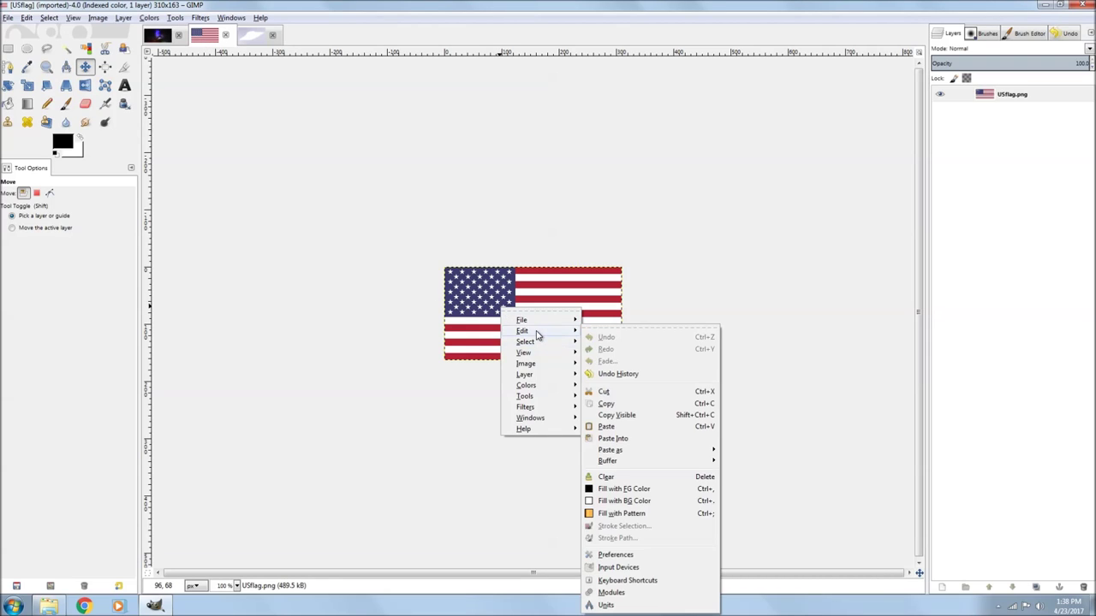
{"action": "left_click", "coordinate": [608, 392]}
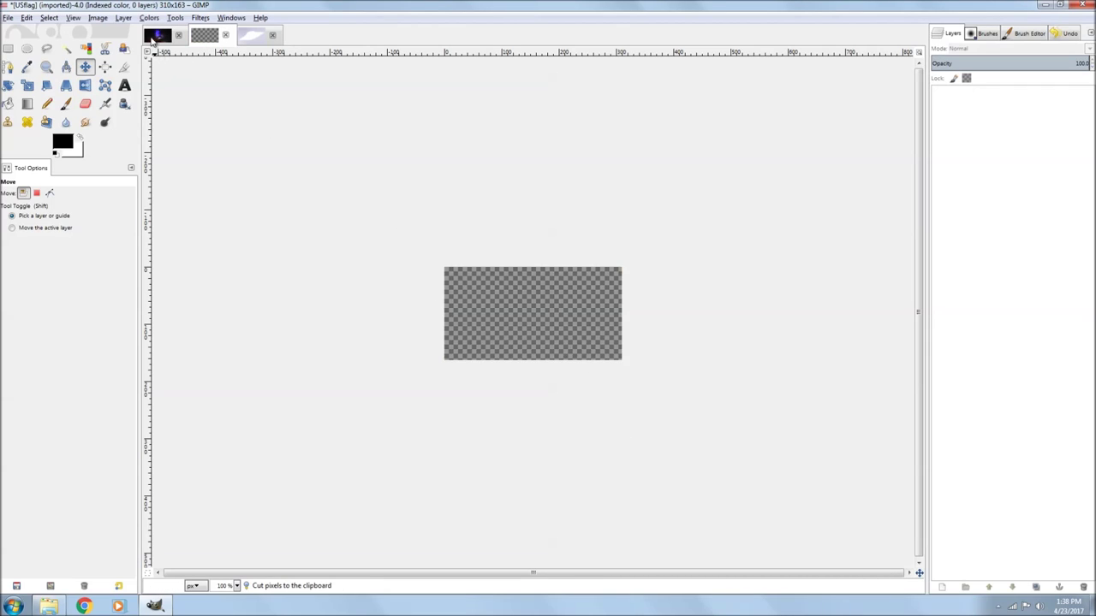
Paste the flag into the space background above the UFO
{"action": "left_click", "coordinate": [153, 38]}
{"action": "right_click", "coordinate": [505, 343]}
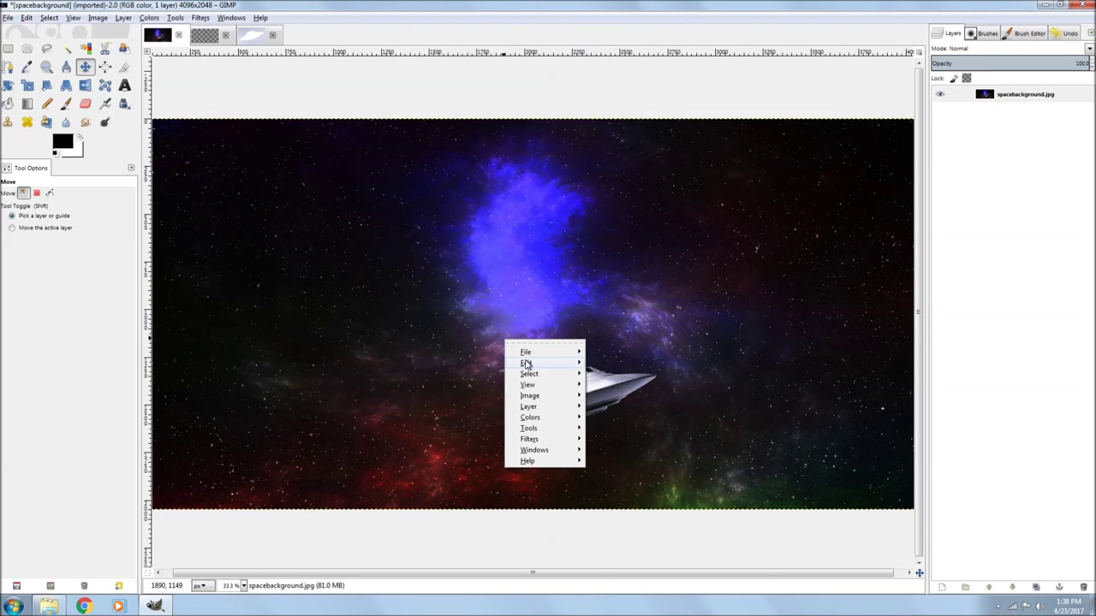
{"action": "mouse_move", "coordinate": [525, 363]}
{"action": "left_click", "coordinate": [608, 432]}
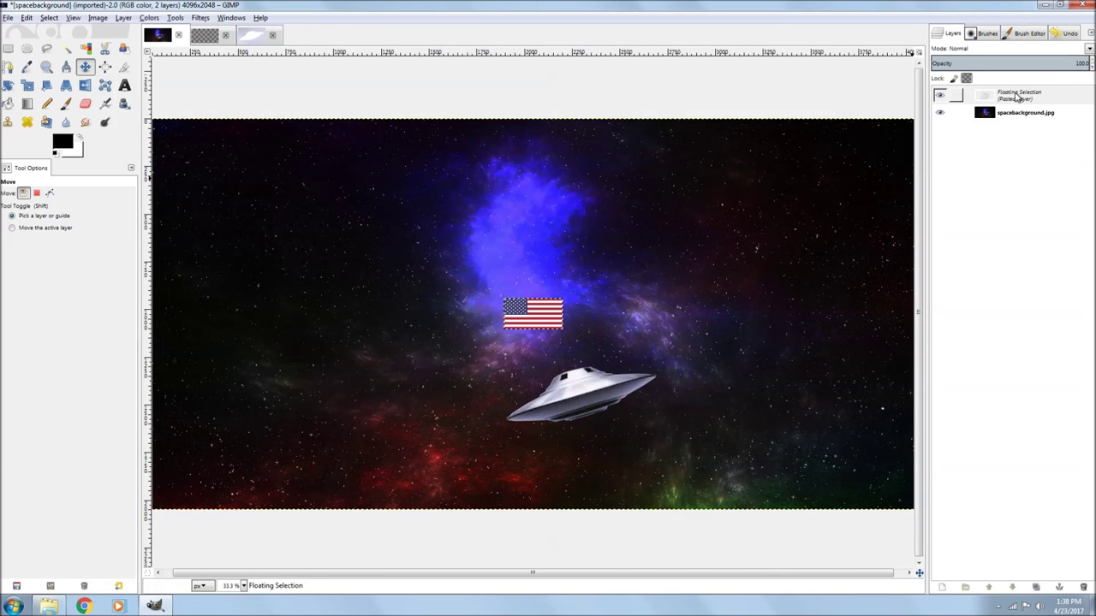
Scale the pasted flag layer down to a smaller width
{"action": "right_click", "coordinate": [1017, 98]}
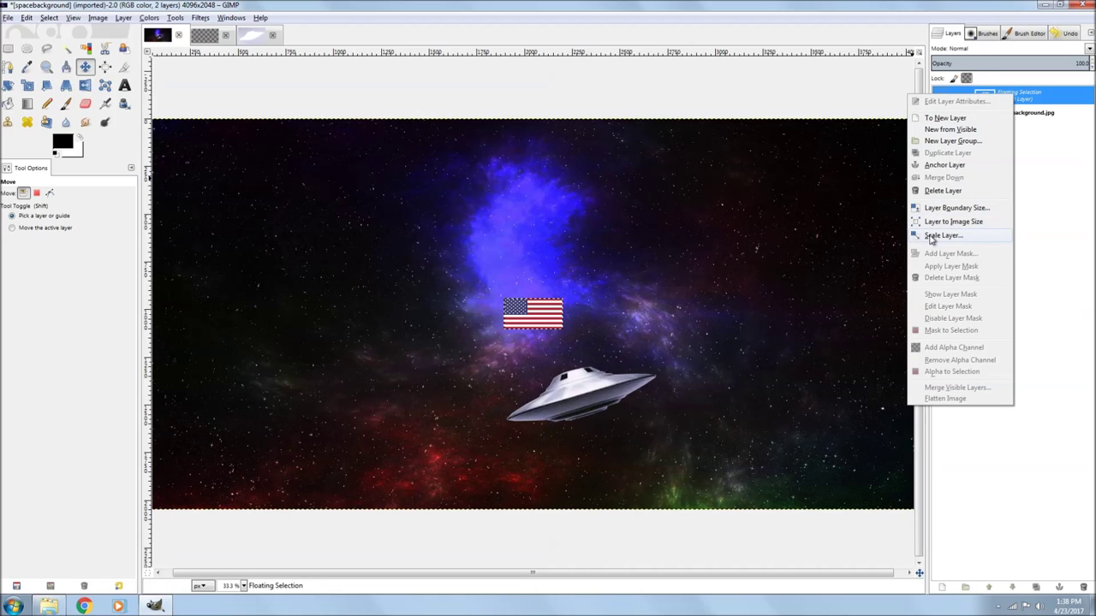
{"action": "left_click", "coordinate": [935, 236]}
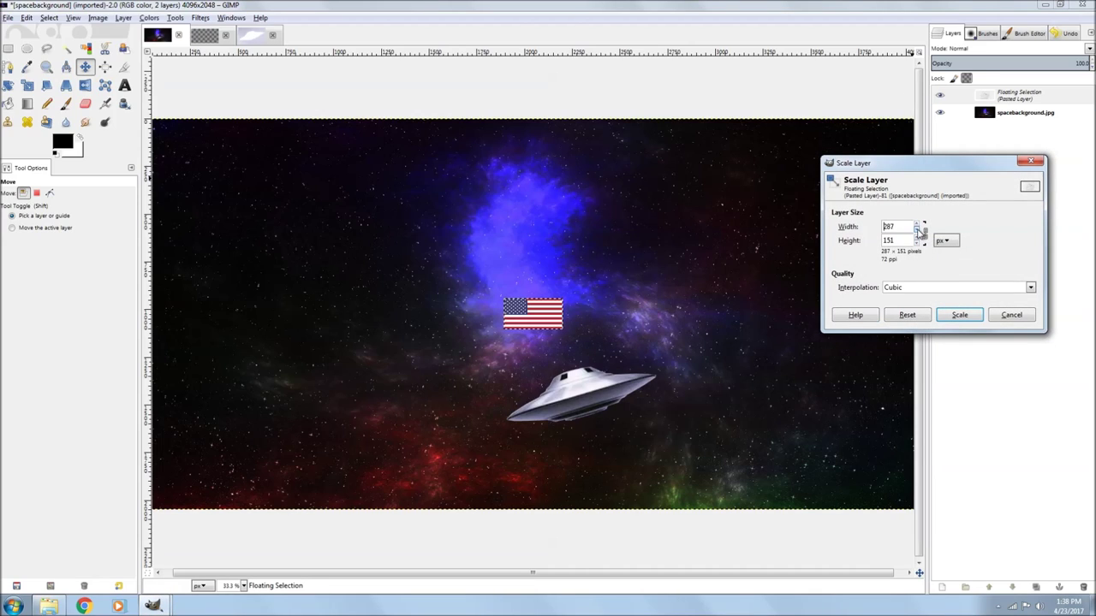
{"action": "left_click", "coordinate": [917, 230]}
{"action": "left_click", "coordinate": [918, 231]}
{"action": "left_click", "coordinate": [960, 315]}
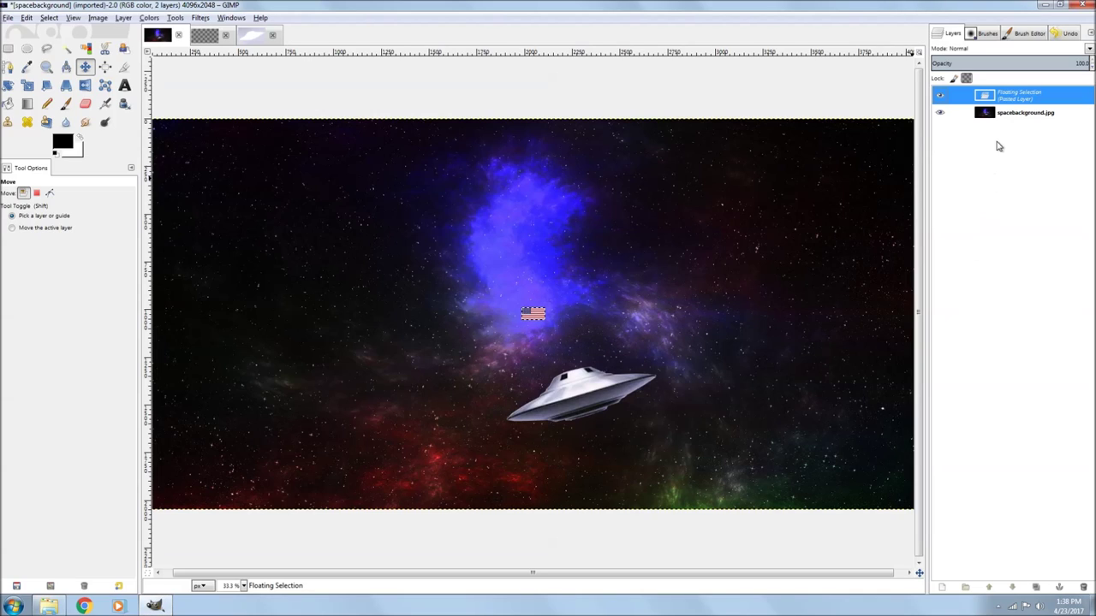
Scale the flag layer further to 100 × 53 pixels
{"action": "right_click", "coordinate": [1010, 99]}
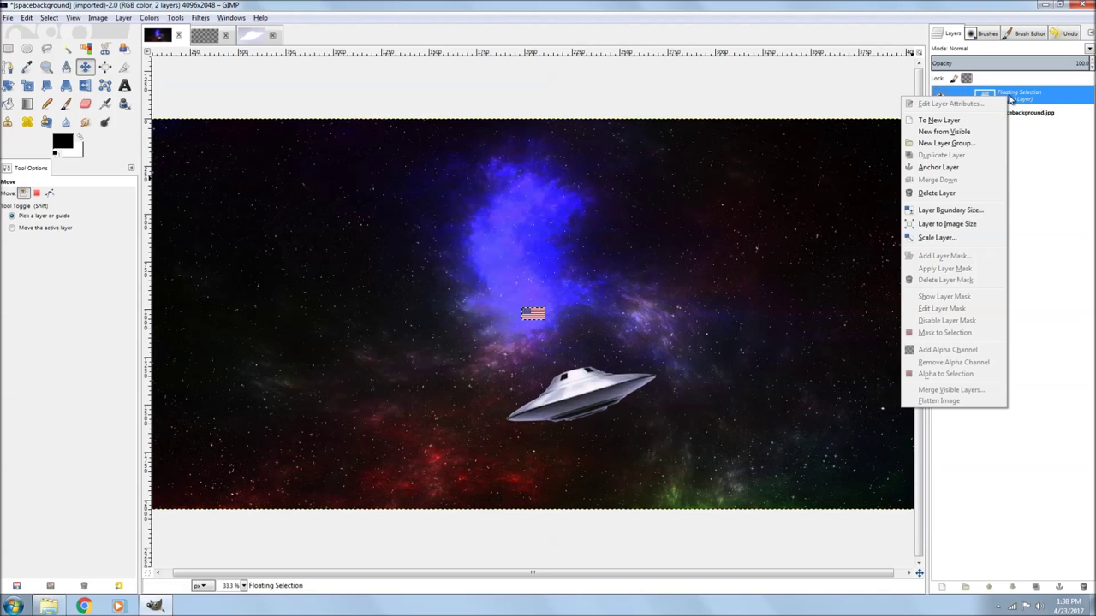
{"action": "left_click", "coordinate": [939, 240]}
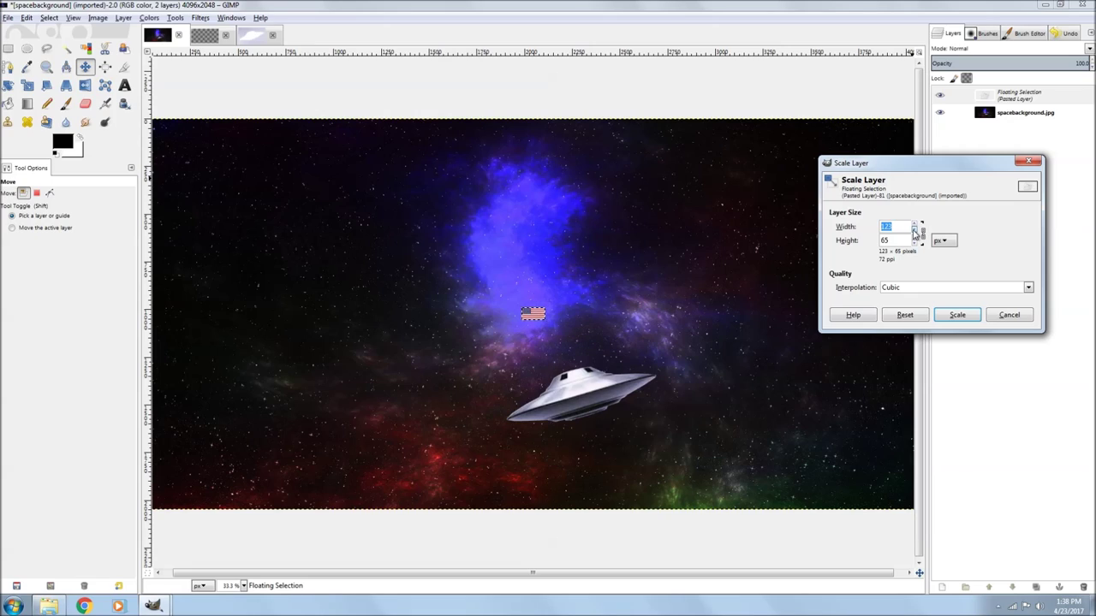
{"action": "scroll", "coordinate": [915, 230], "scroll_direction": "down", "scroll_amount": 16}
{"action": "scroll", "coordinate": [917, 231], "scroll_direction": "down", "scroll_amount": 1}
{"action": "scroll", "coordinate": [917, 231], "scroll_direction": "down", "scroll_amount": 5}
{"action": "left_click", "coordinate": [956, 315]}
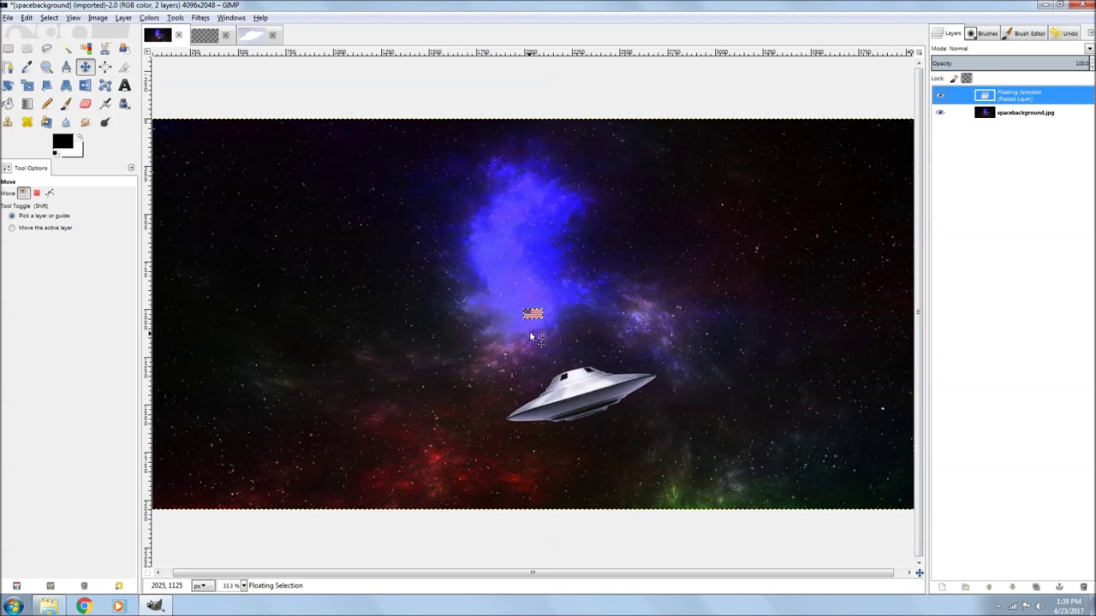
Move the flag onto the UFO's dome and scale it to 50 × 27 pixels
{"action": "left_click_drag", "start_coordinate": [533, 319], "coordinate": [582, 382]}
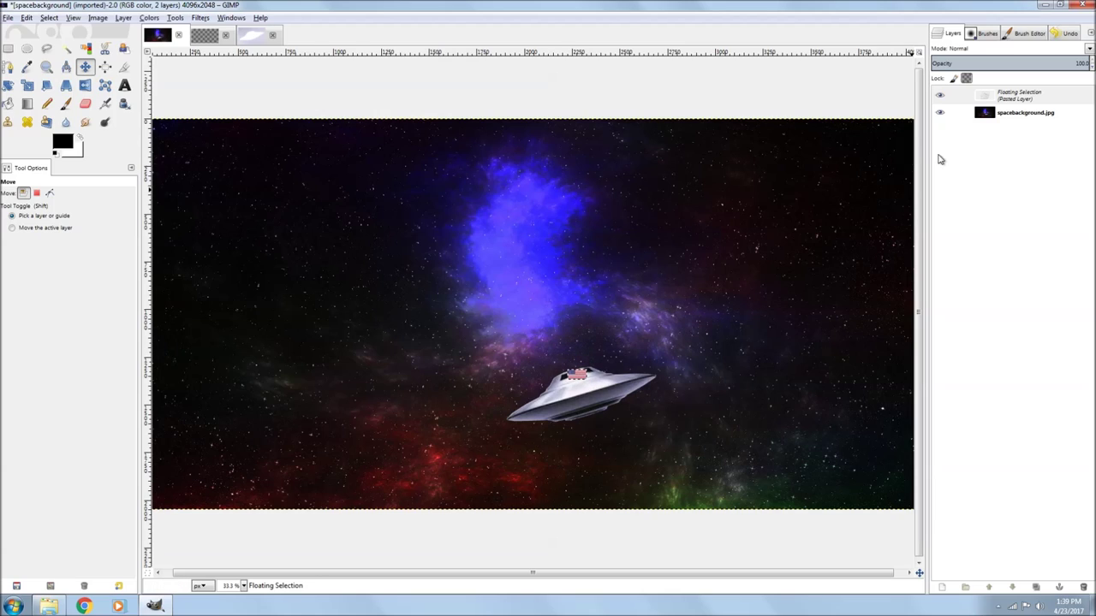
{"action": "right_click", "coordinate": [1018, 101]}
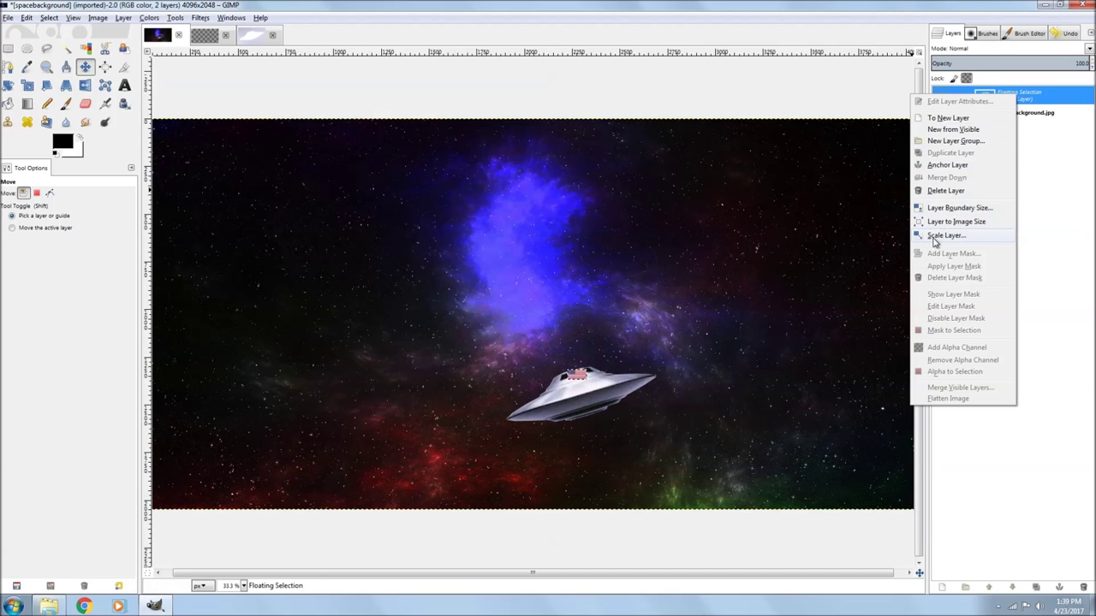
{"action": "left_click", "coordinate": [938, 243]}
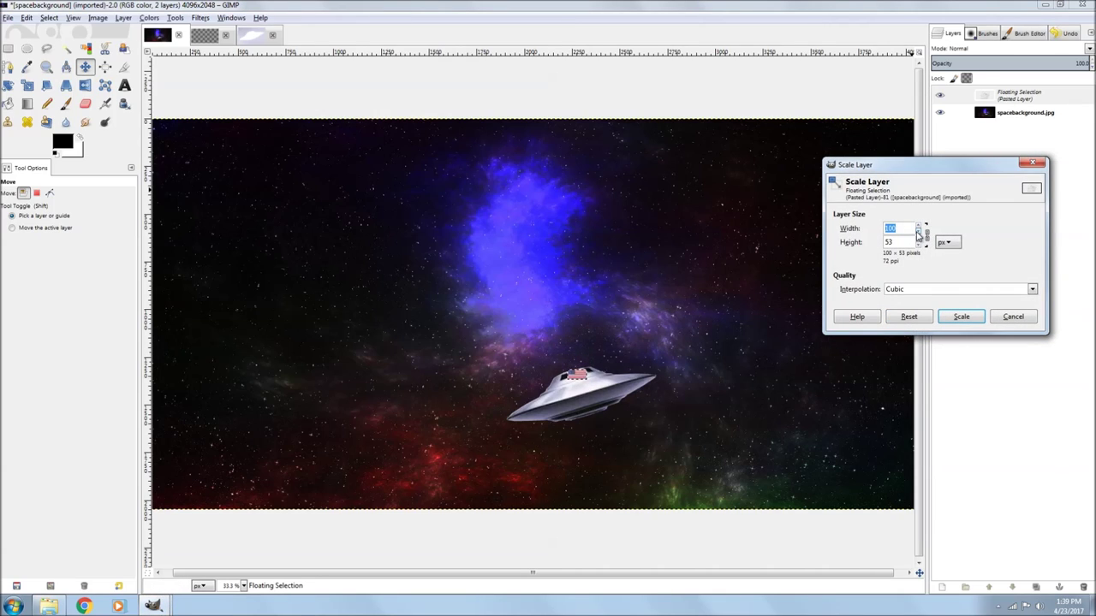
{"action": "type", "text": "80"}
{"action": "scroll", "coordinate": [918, 232], "scroll_direction": "down", "scroll_amount": 10}
{"action": "scroll", "coordinate": [919, 233], "scroll_direction": "down", "scroll_amount": 2}
{"action": "scroll", "coordinate": [919, 233], "scroll_direction": "down", "scroll_amount": 7}
{"action": "scroll", "coordinate": [918, 233], "scroll_direction": "down", "scroll_amount": 5}
{"action": "left_click", "coordinate": [961, 317]}
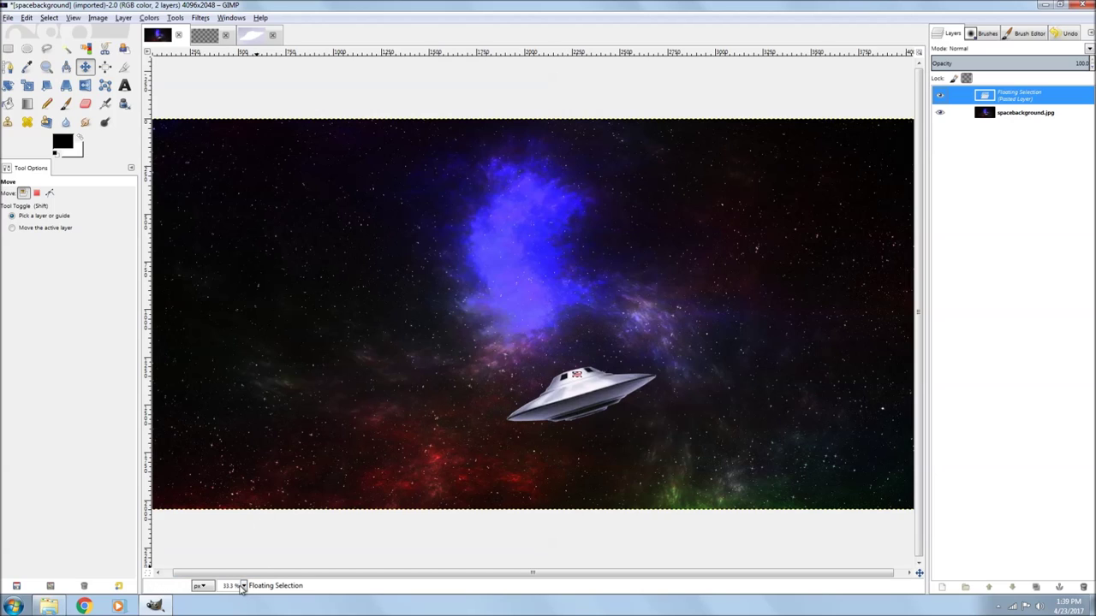
Set the zoom to 100% and pan so the UFO and flag are centred
{"action": "left_click", "coordinate": [243, 586]}
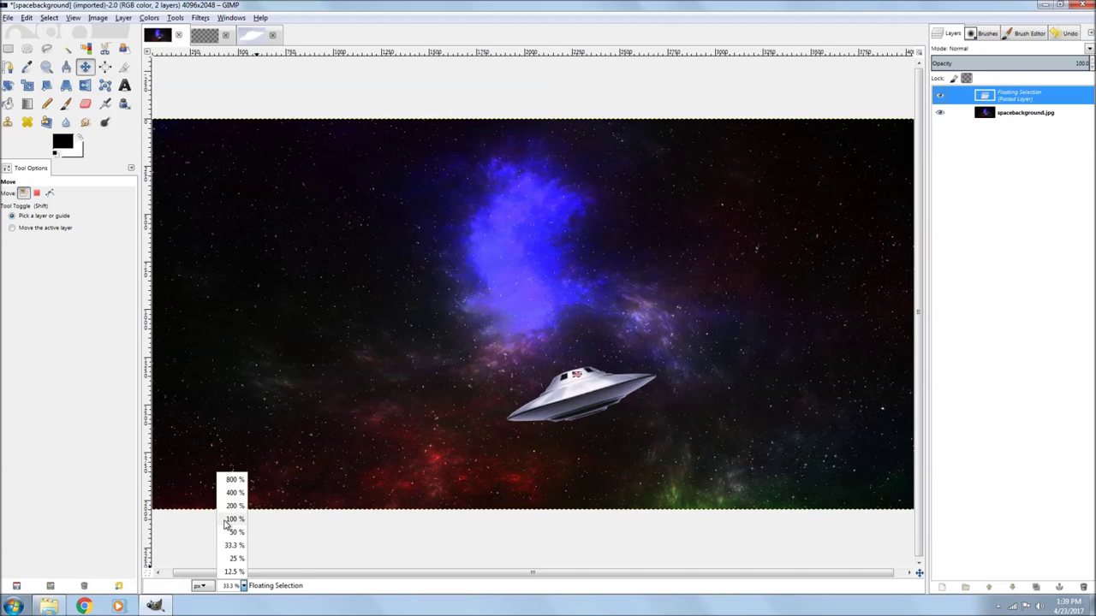
{"action": "left_click", "coordinate": [231, 518]}
{"action": "left_click_drag", "start_coordinate": [558, 488], "coordinate": [384, 262]}
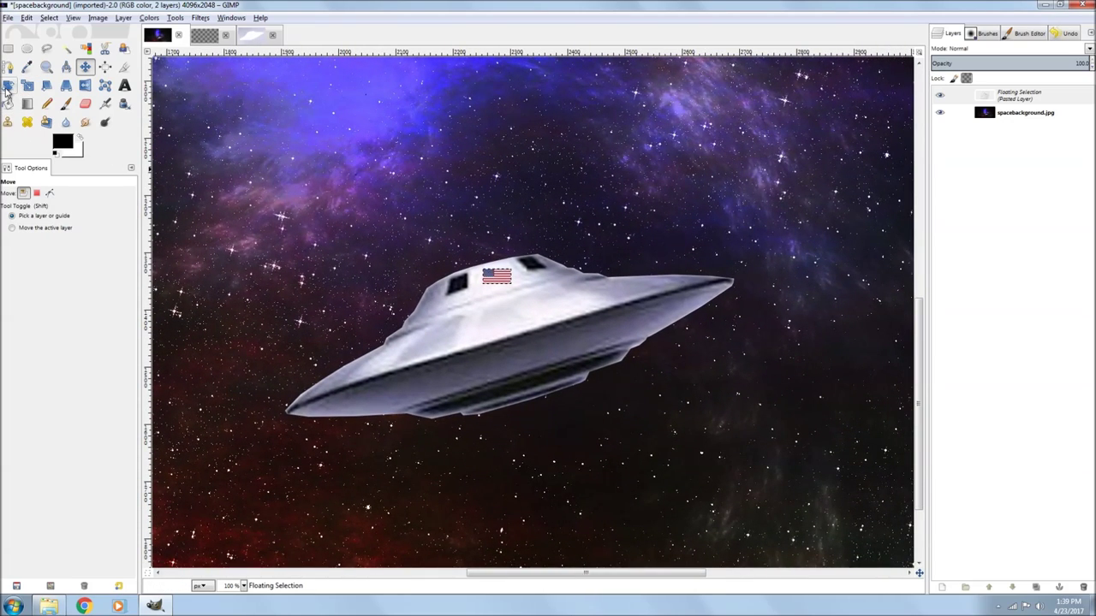
Rotate the flag to an angle of −17.56° with the Rotate tool
{"action": "left_click", "coordinate": [8, 87]}
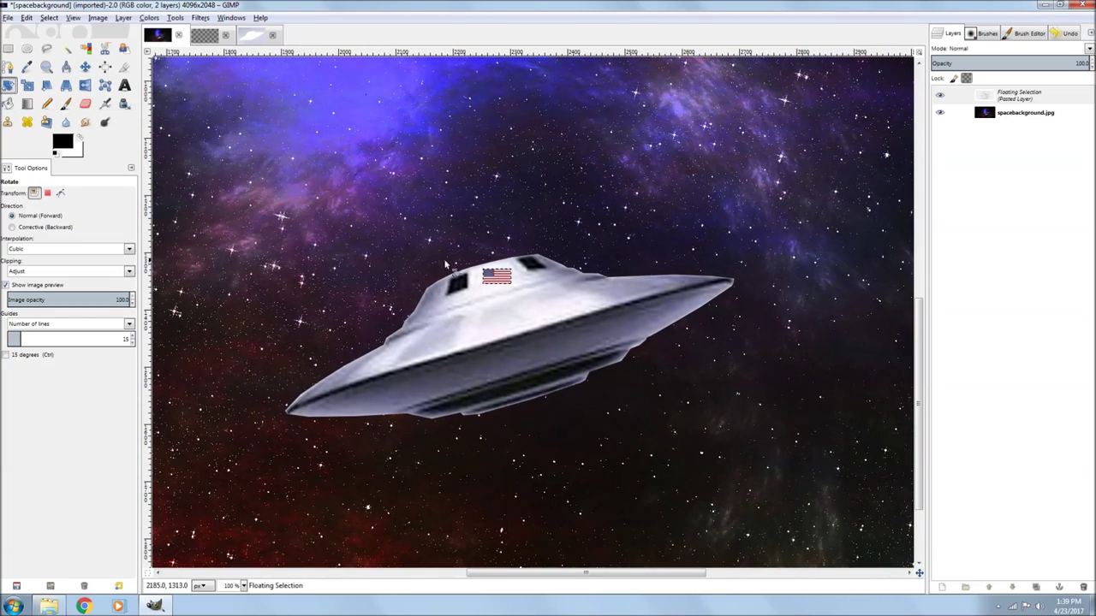
{"action": "left_click", "coordinate": [503, 285]}
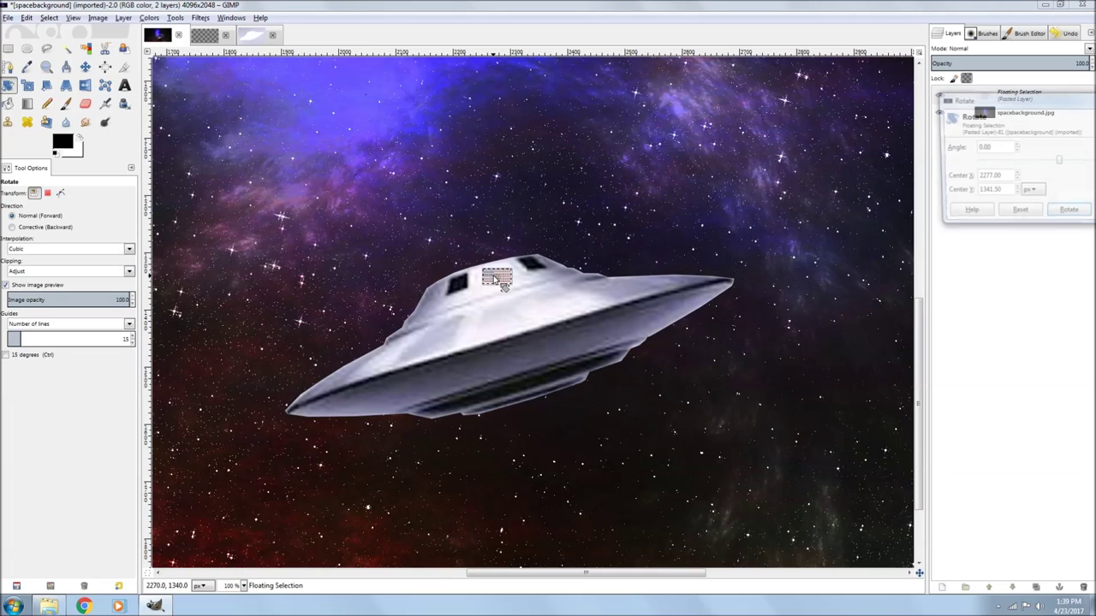
{"action": "left_click_drag", "start_coordinate": [483, 283], "coordinate": [485, 286]}
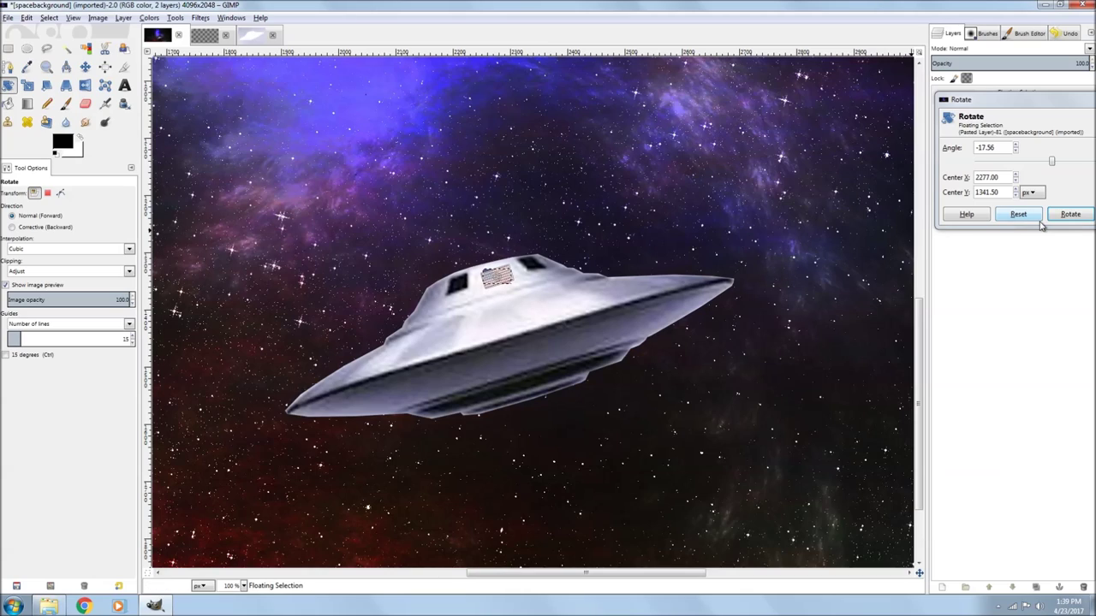
{"action": "left_click_drag", "start_coordinate": [1046, 103], "coordinate": [900, 107]}
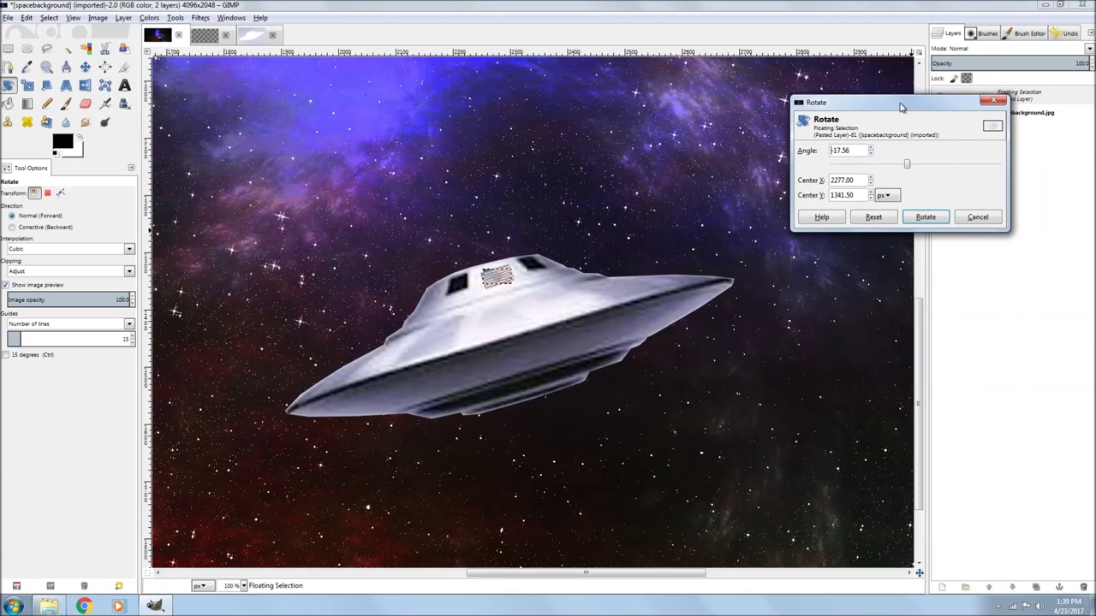
{"action": "left_click", "coordinate": [924, 217]}
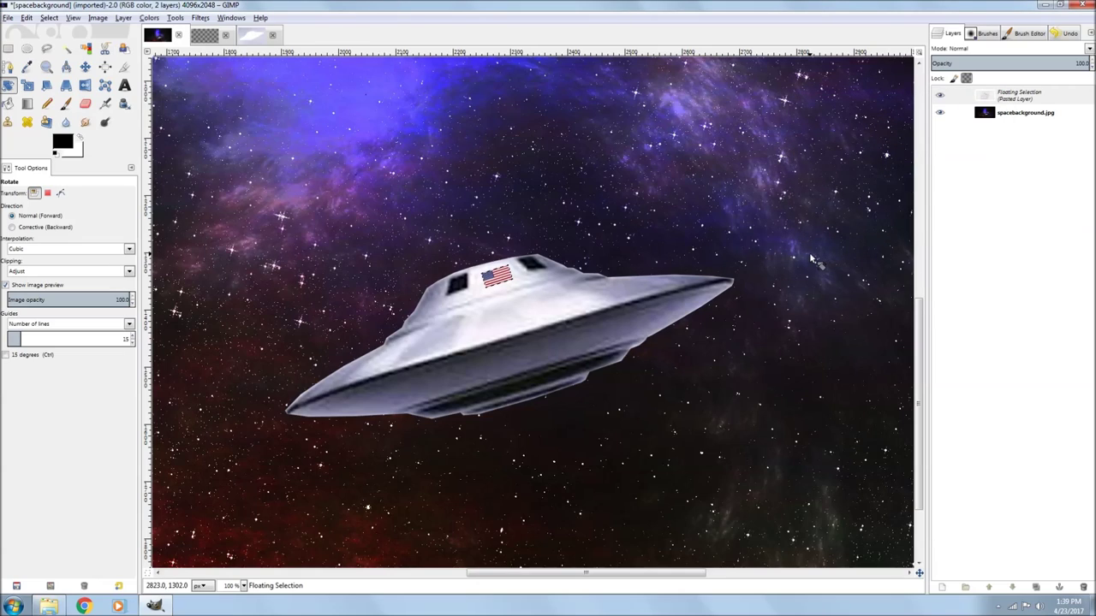
Refine the flag's tilt with two more rotations, 5.64° back and then −2.96°
{"action": "left_click", "coordinate": [501, 278]}
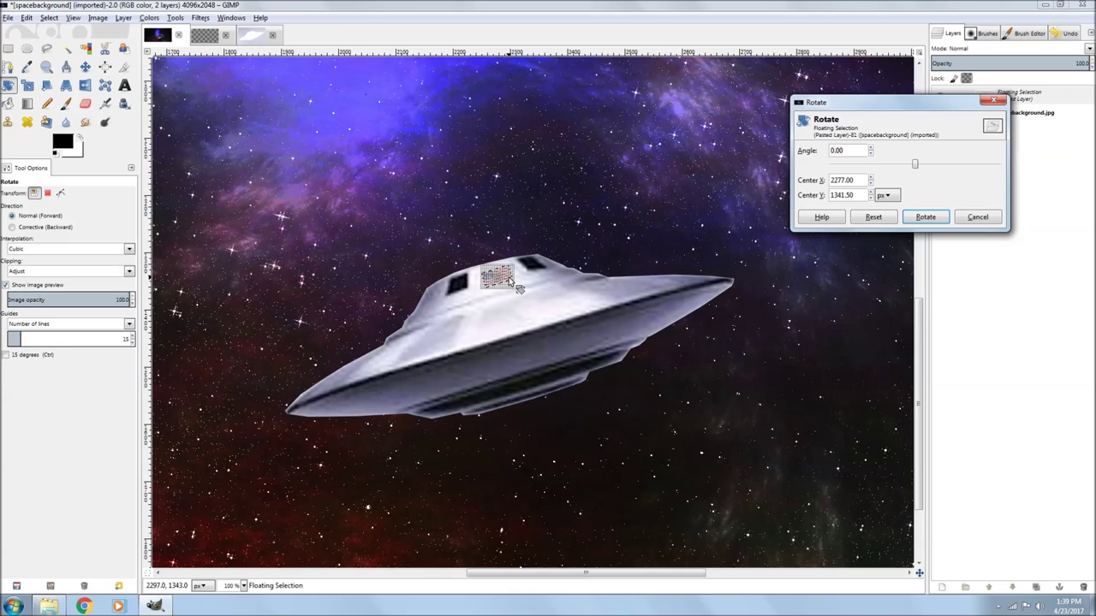
{"action": "left_click_drag", "start_coordinate": [510, 281], "coordinate": [510, 284]}
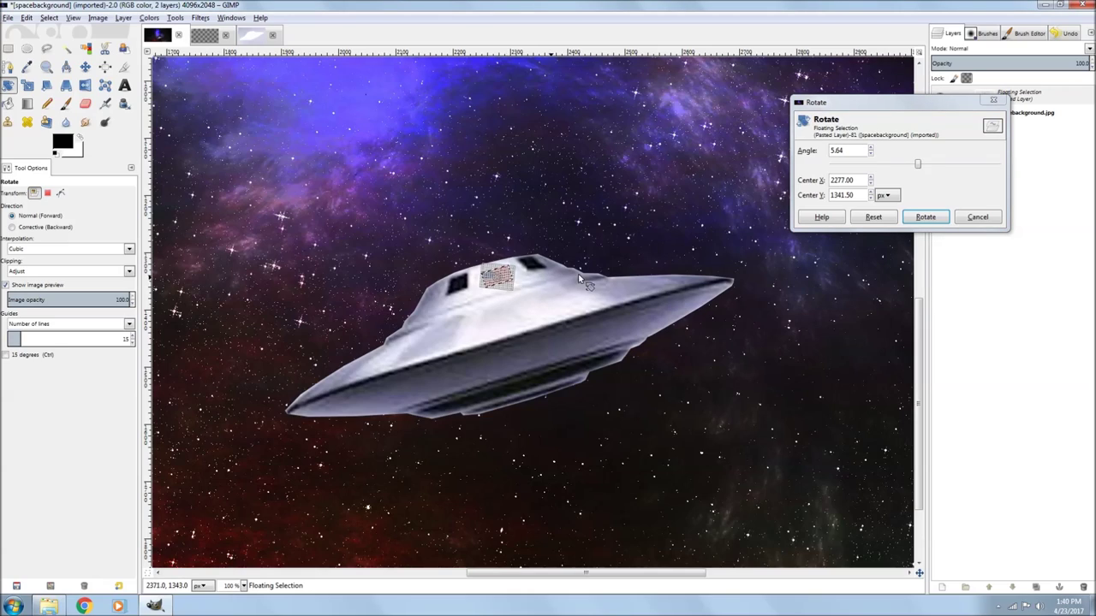
{"action": "left_click", "coordinate": [927, 217]}
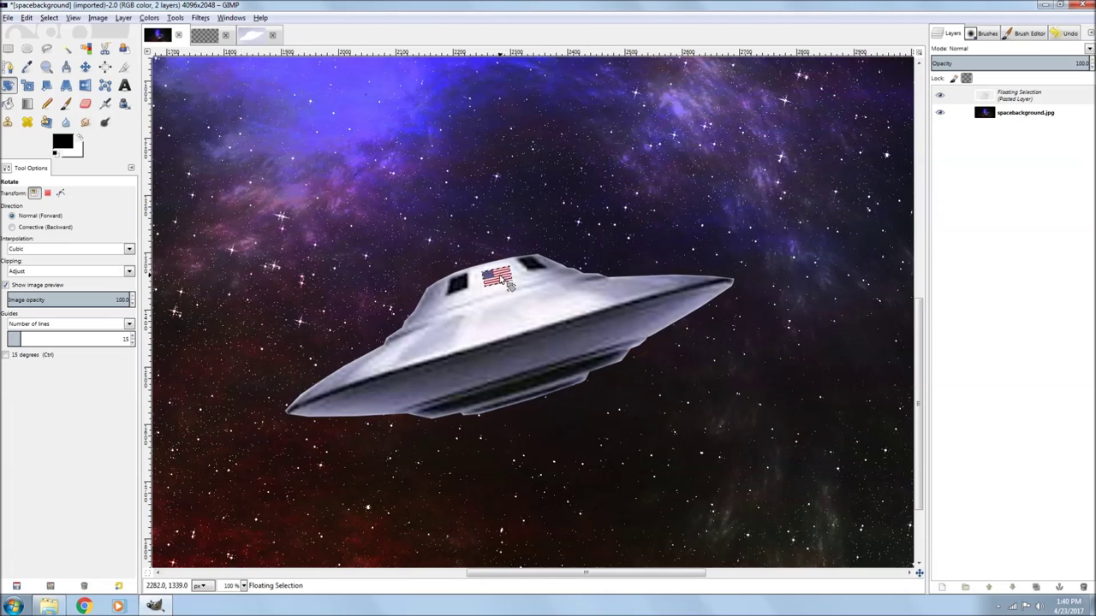
{"action": "left_click", "coordinate": [508, 286]}
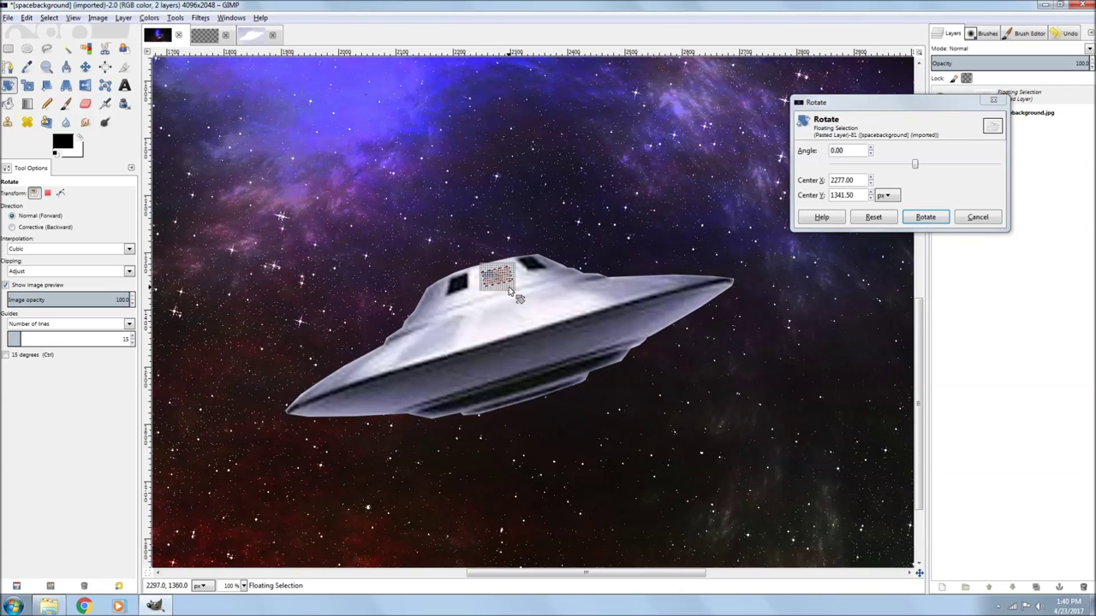
{"action": "left_click_drag", "start_coordinate": [508, 285], "coordinate": [510, 290]}
{"action": "left_click", "coordinate": [924, 219]}
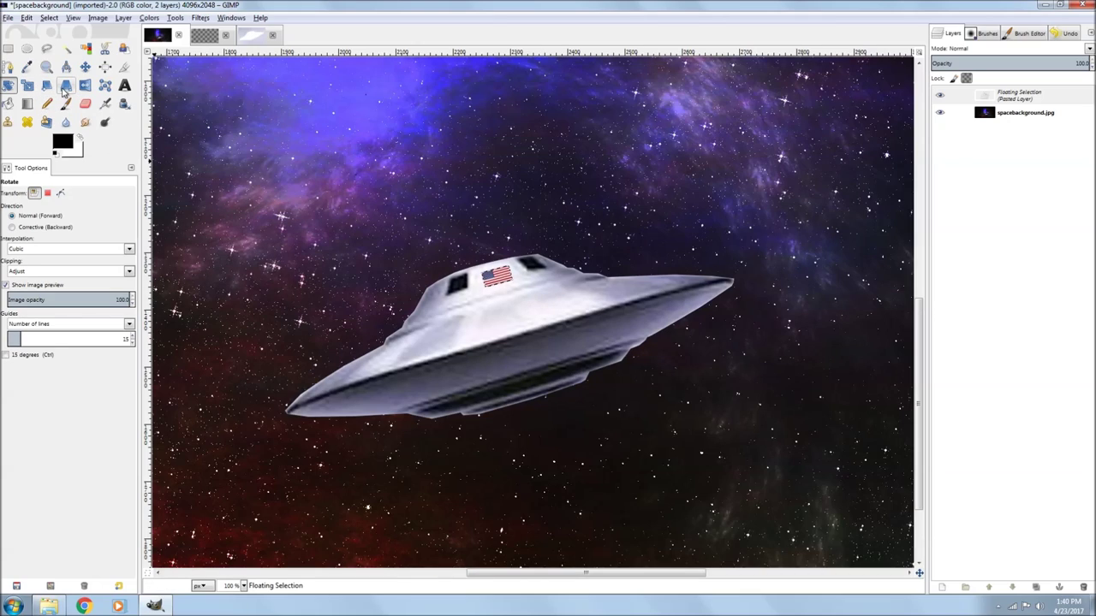
Perspective-warp the flag by dragging its corners to match the hull, then apply it
{"action": "left_click", "coordinate": [67, 86]}
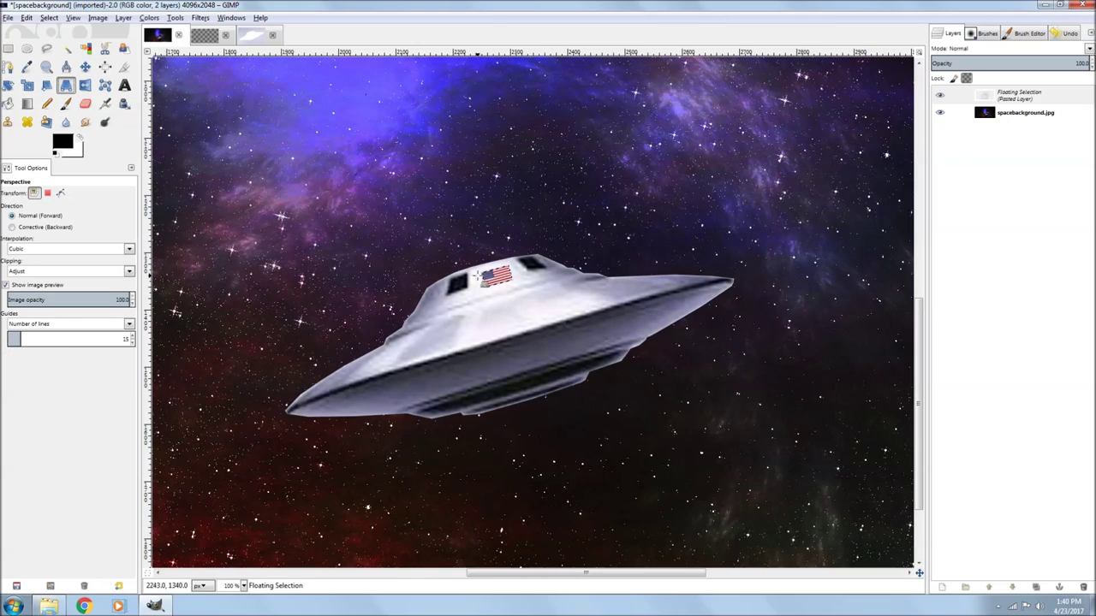
{"action": "left_click", "coordinate": [500, 276]}
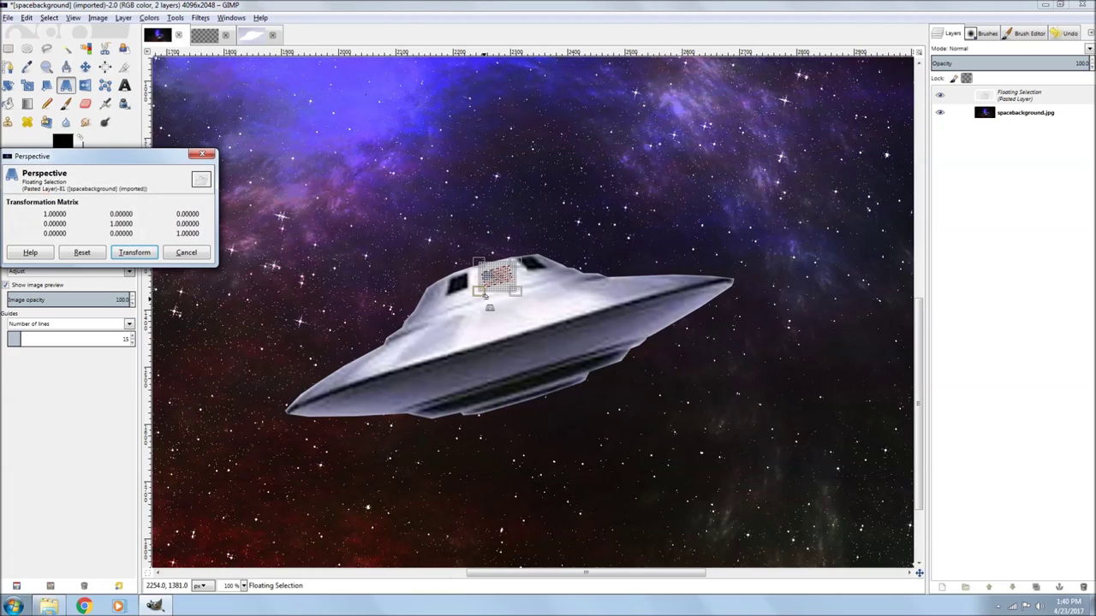
{"action": "left_click_drag", "start_coordinate": [481, 292], "coordinate": [524, 292]}
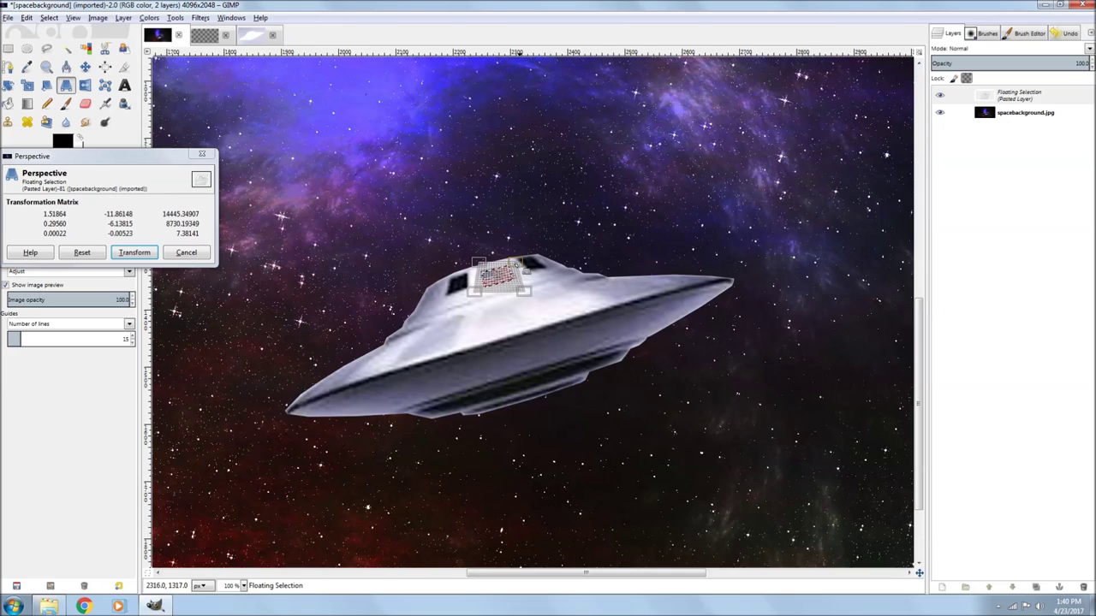
{"action": "left_click_drag", "start_coordinate": [515, 264], "coordinate": [509, 266]}
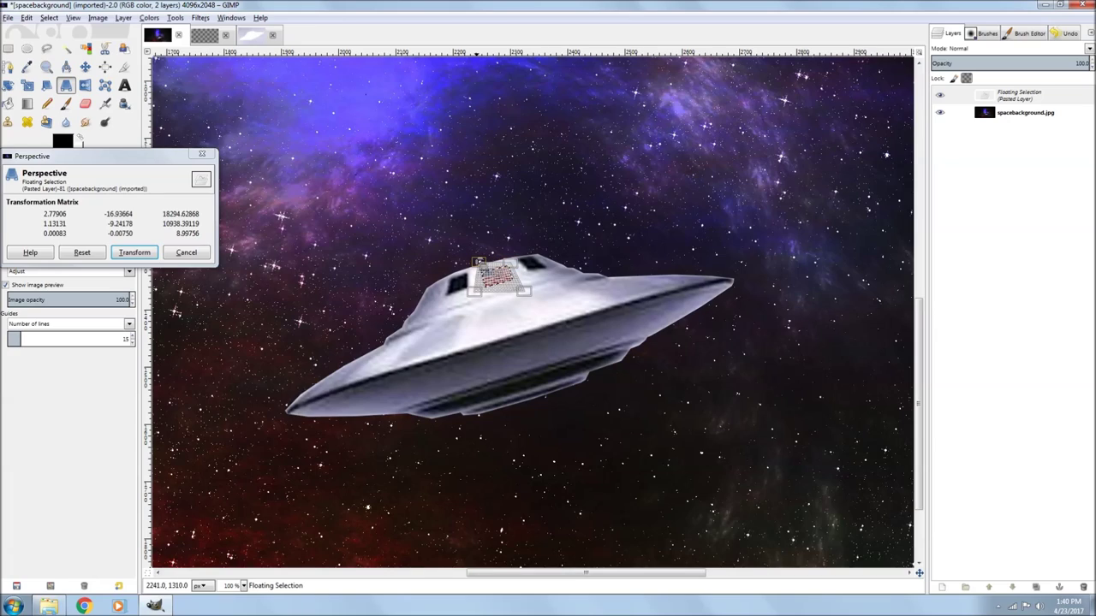
{"action": "left_click_drag", "start_coordinate": [480, 261], "coordinate": [485, 259]}
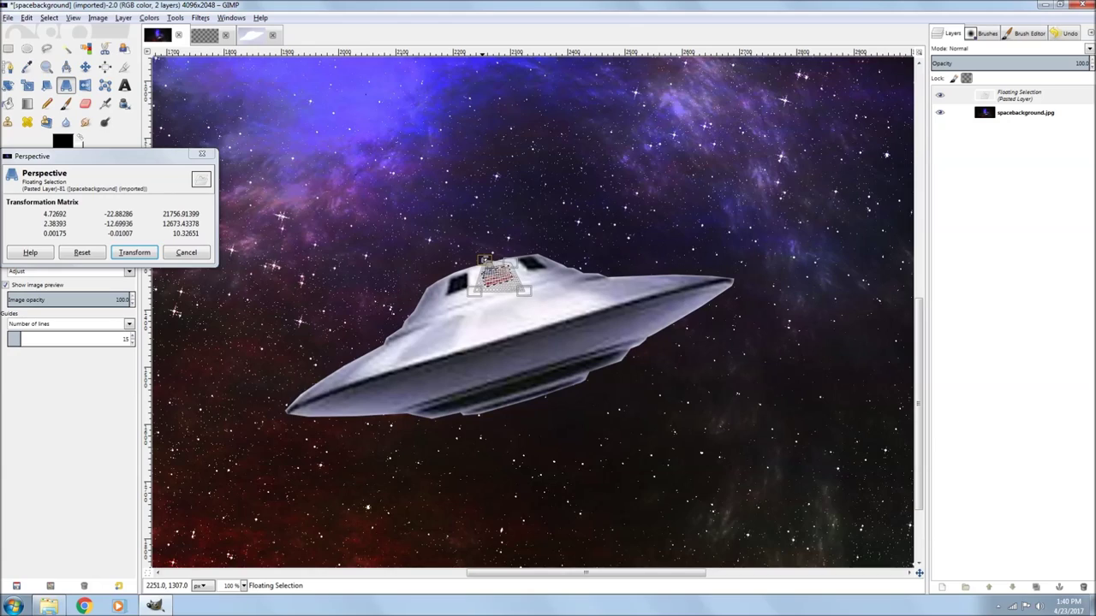
{"action": "mouse_move", "coordinate": [486, 259]}
{"action": "left_mouse_down"}
{"action": "mouse_move", "coordinate": [477, 255]}
{"action": "mouse_move", "coordinate": [483, 264]}
{"action": "left_mouse_up"}
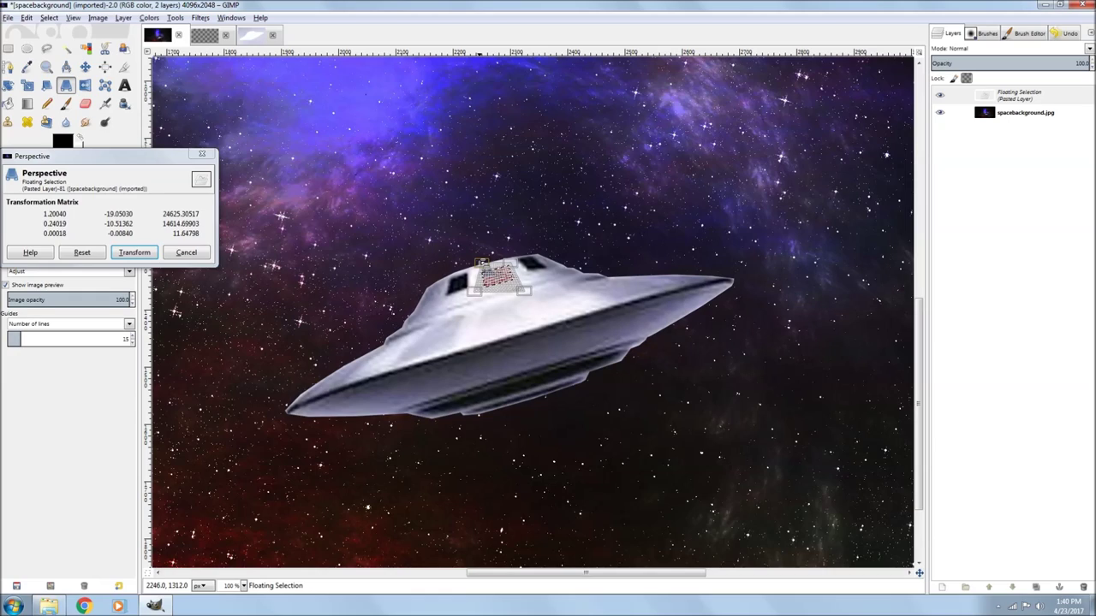
{"action": "left_click_drag", "start_coordinate": [483, 264], "coordinate": [483, 264]}
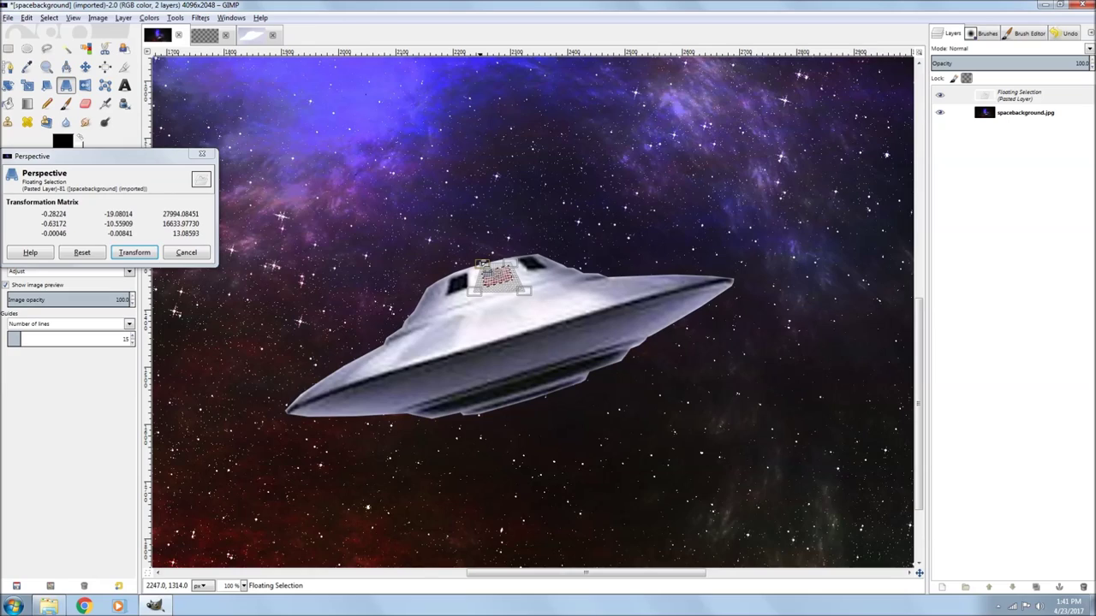
{"action": "left_click_drag", "start_coordinate": [483, 263], "coordinate": [476, 266]}
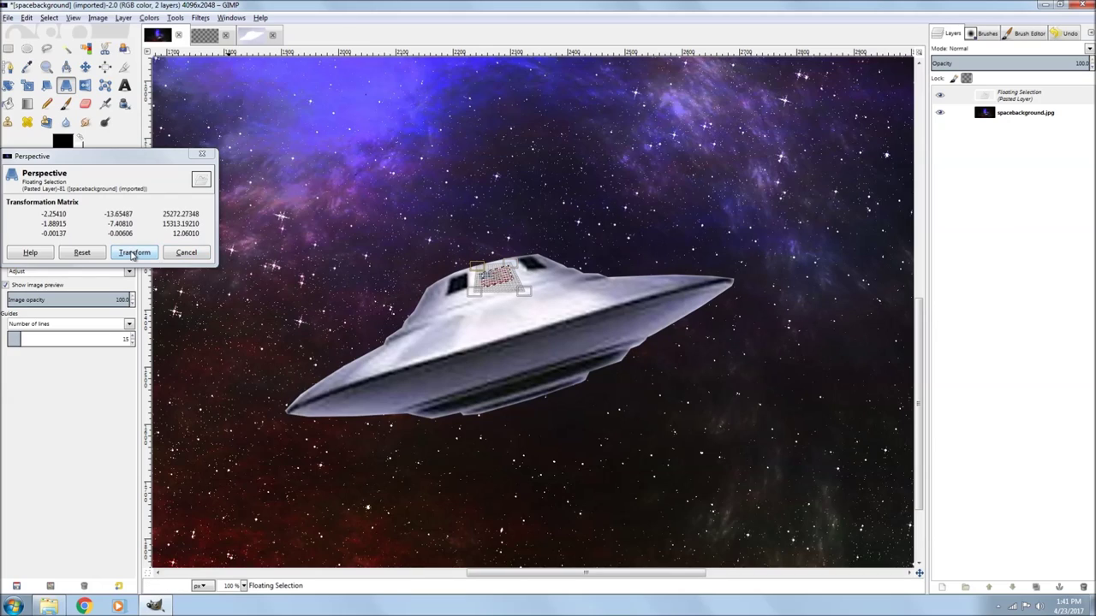
{"action": "left_click", "coordinate": [133, 253]}
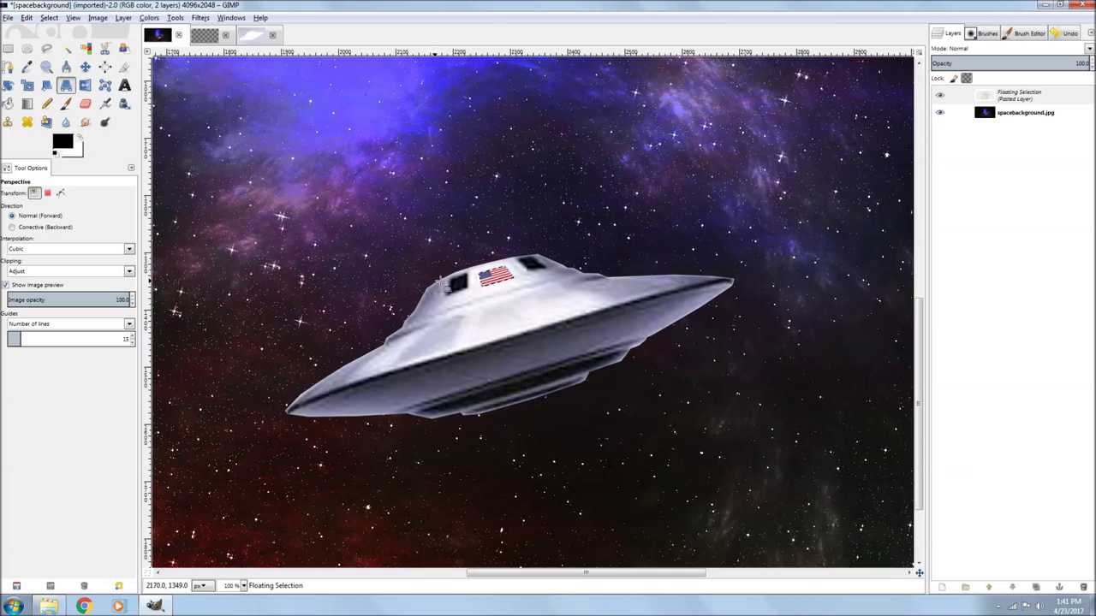
Apply a second perspective warp pulling the flag's top-right corner to fit the hull
{"action": "left_click", "coordinate": [492, 279]}
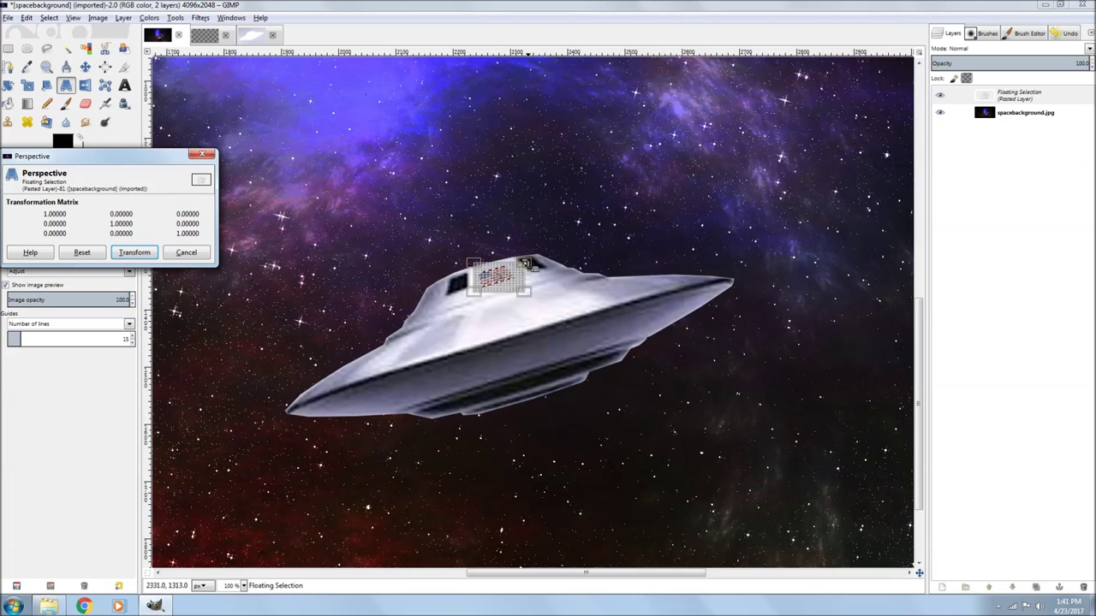
{"action": "left_click_drag", "start_coordinate": [524, 263], "coordinate": [526, 264]}
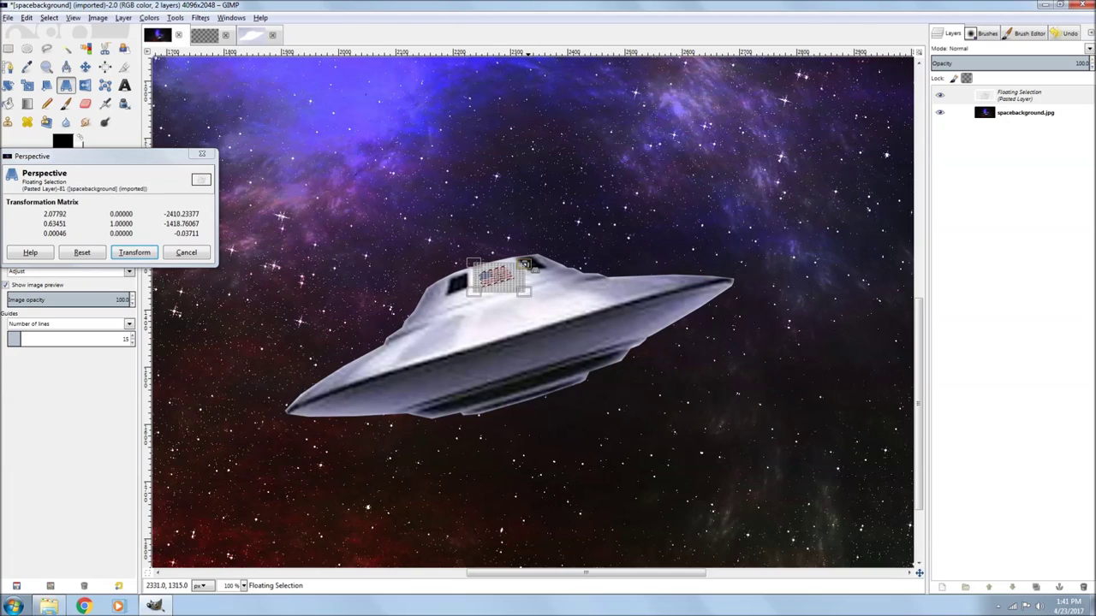
{"action": "left_click", "coordinate": [134, 252]}
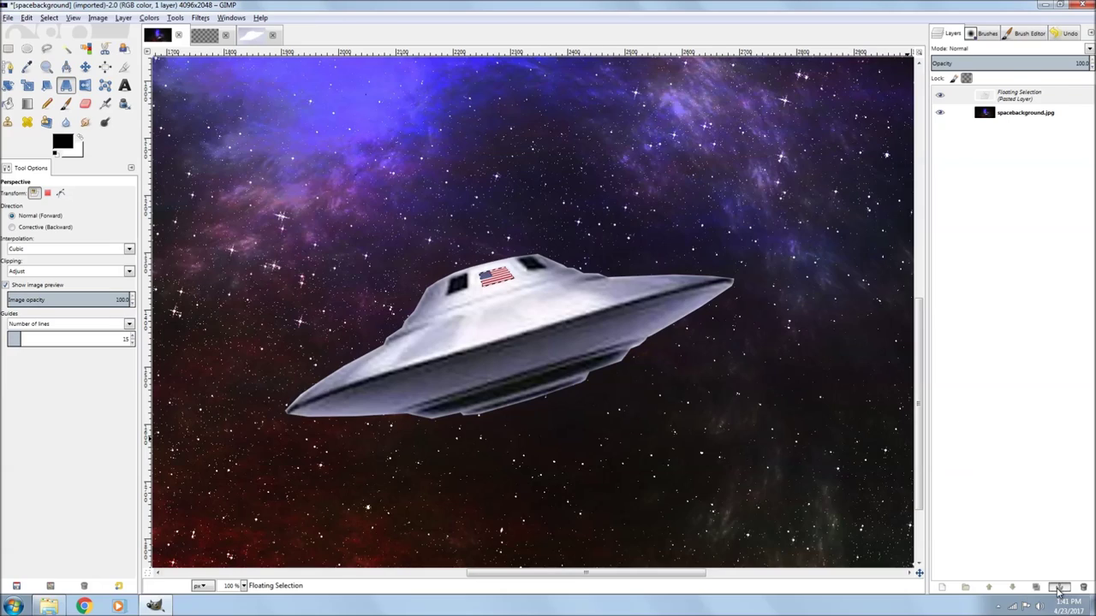
Anchor the floating flag, then undo the Cut in USflag.png to restore the full flag
{"action": "left_click", "coordinate": [1059, 588]}
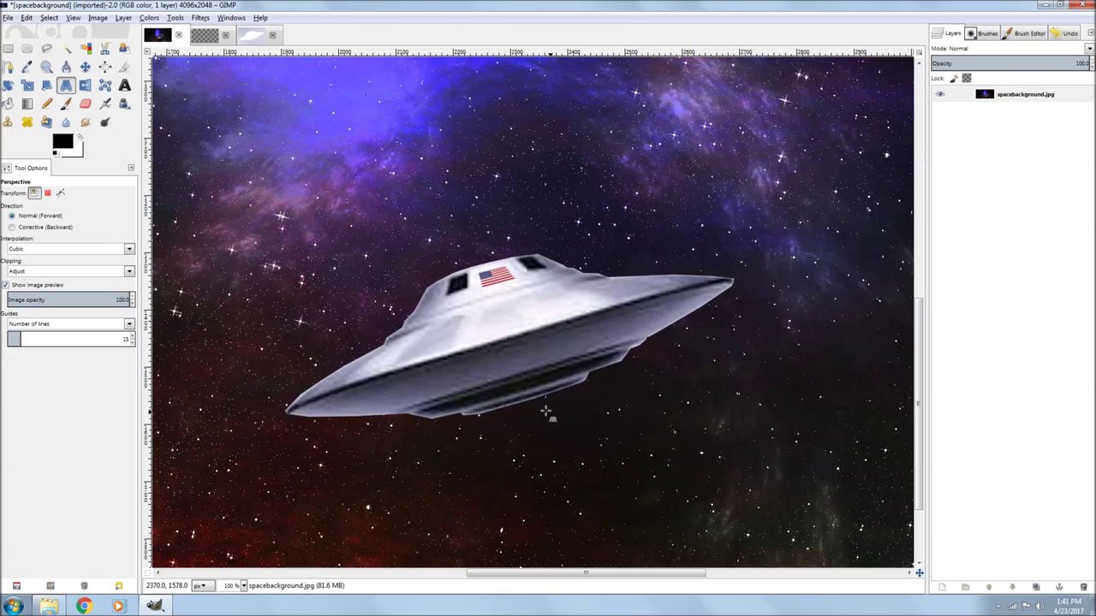
{"action": "left_click", "coordinate": [205, 36]}
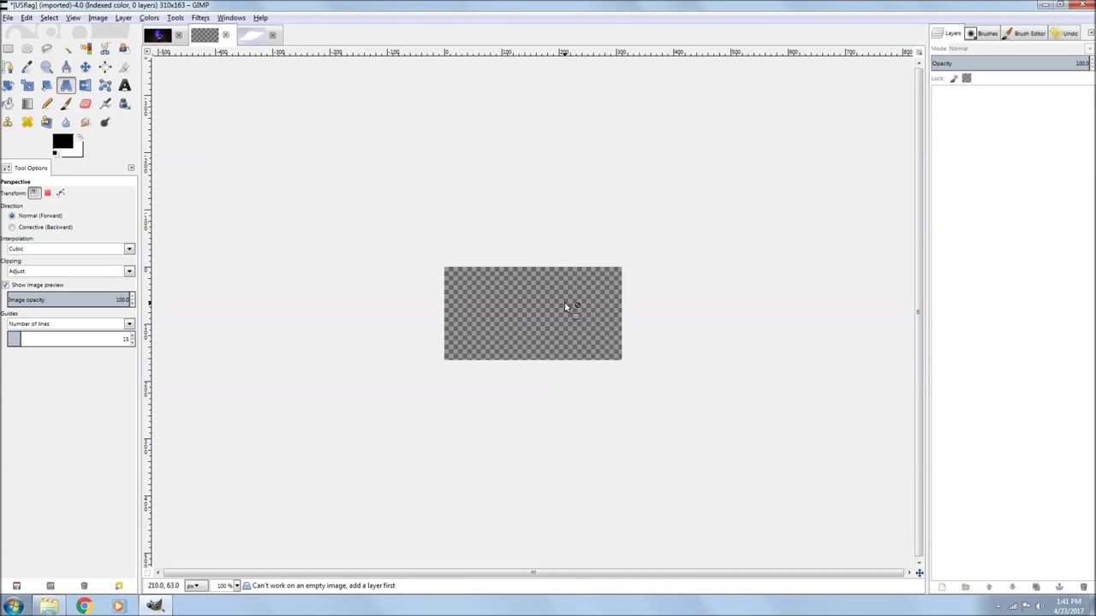
{"action": "left_click", "coordinate": [1064, 34]}
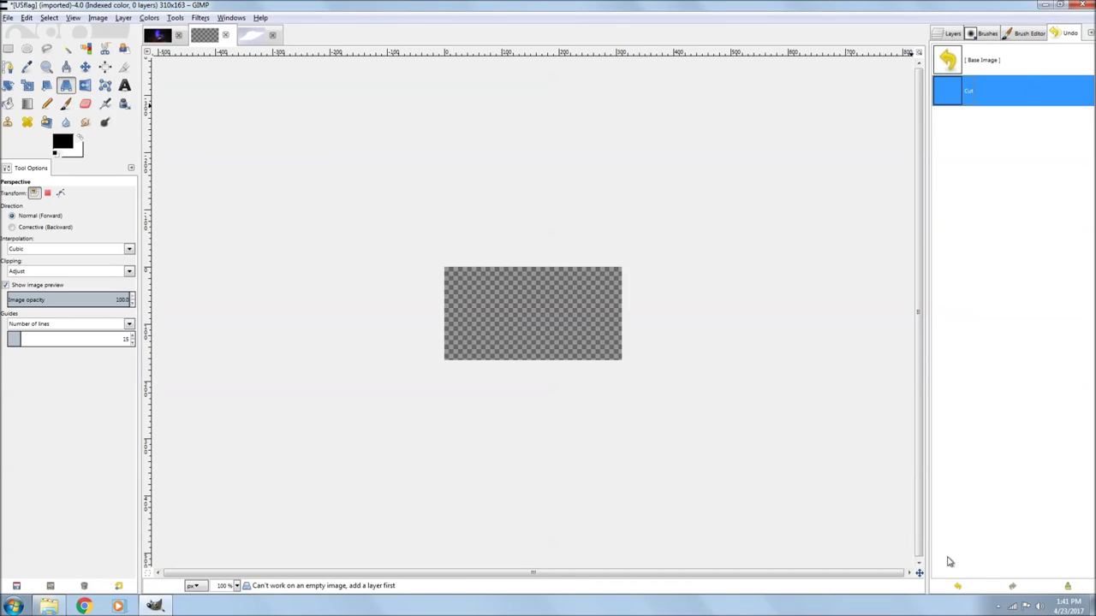
{"action": "left_click", "coordinate": [955, 587]}
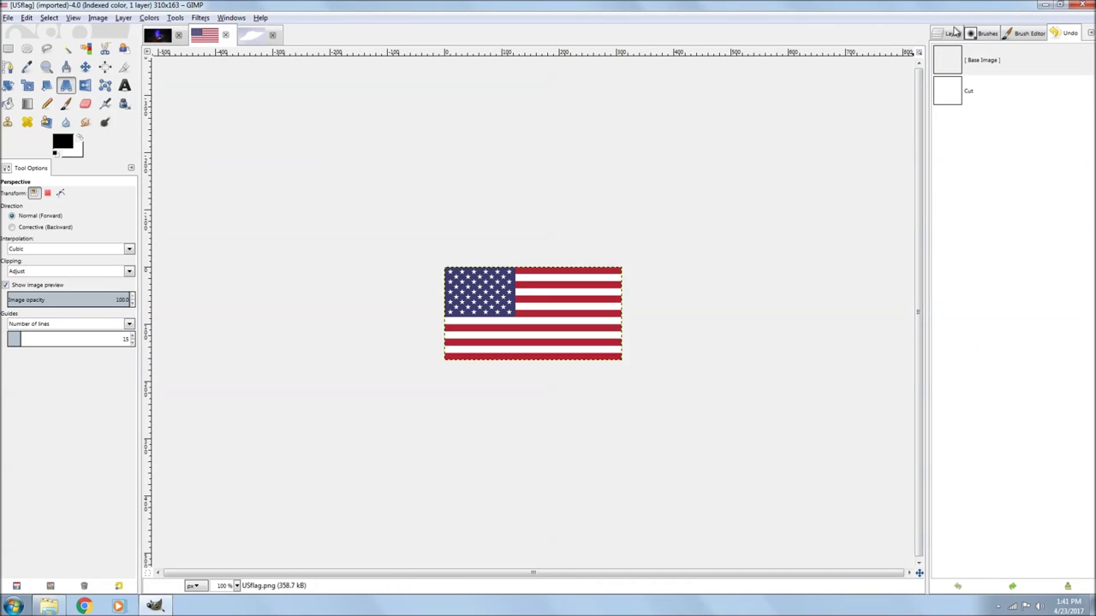
{"action": "left_click", "coordinate": [953, 32]}
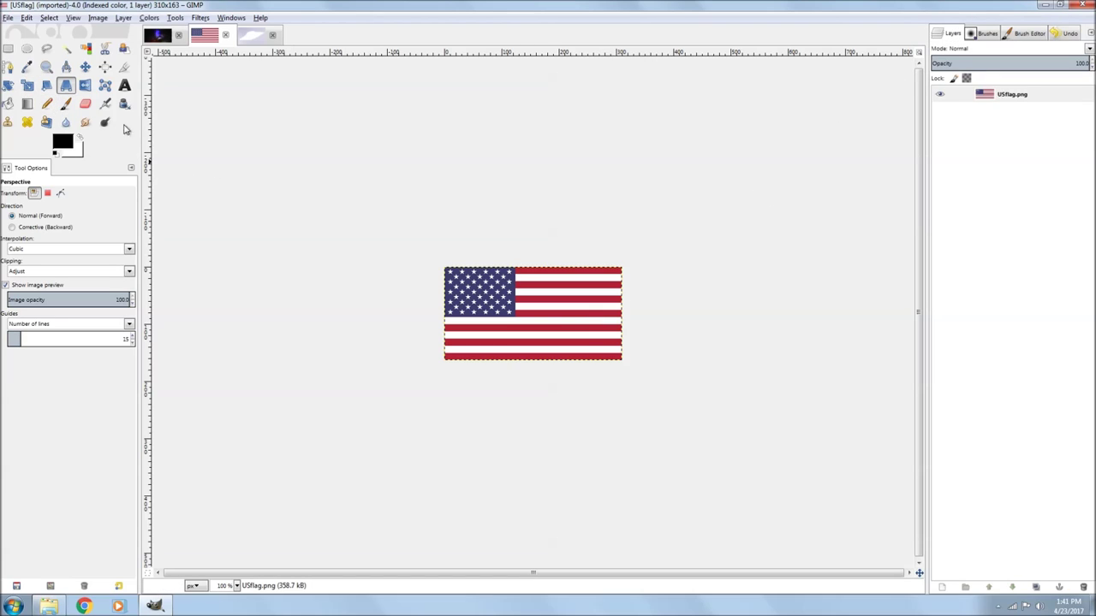
Add a new transparent layer above the flag and zoom the view to 200%
{"action": "left_click", "coordinate": [942, 587]}
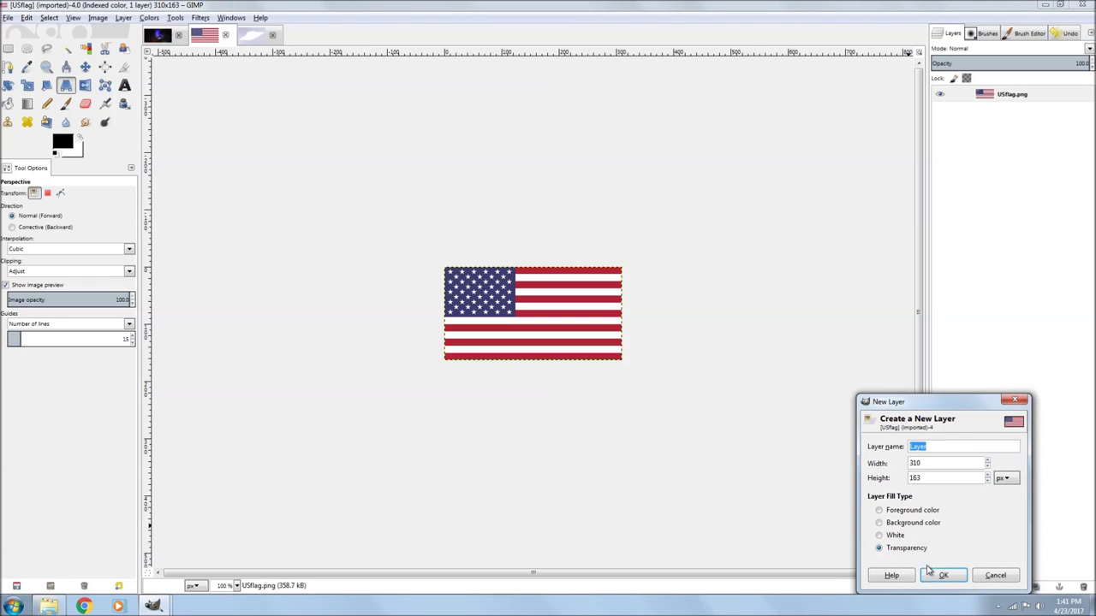
{"action": "left_click", "coordinate": [943, 577]}
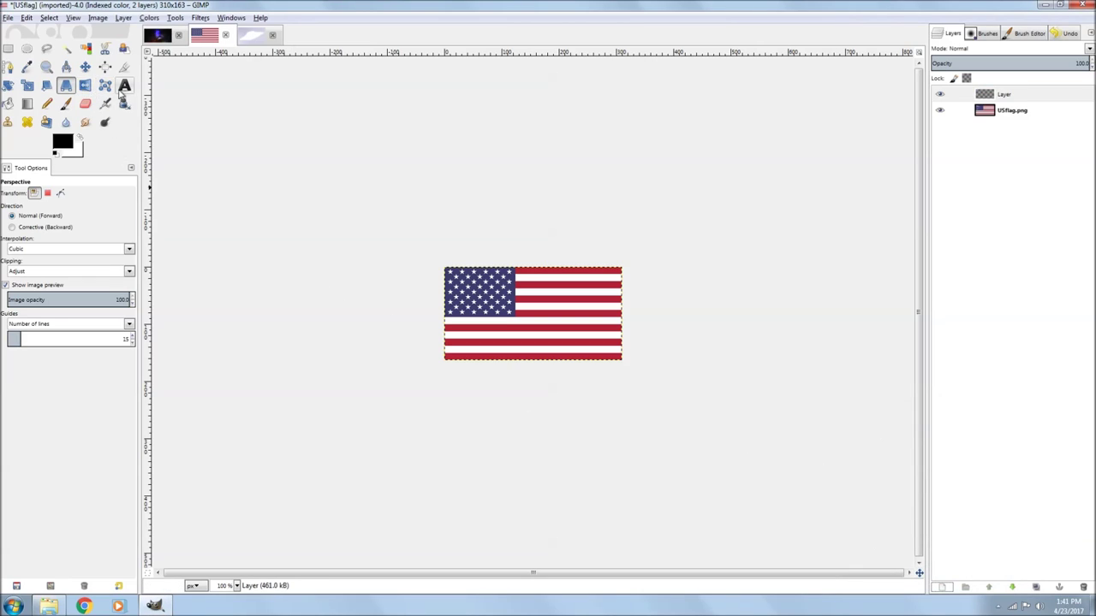
{"action": "left_click", "coordinate": [124, 85]}
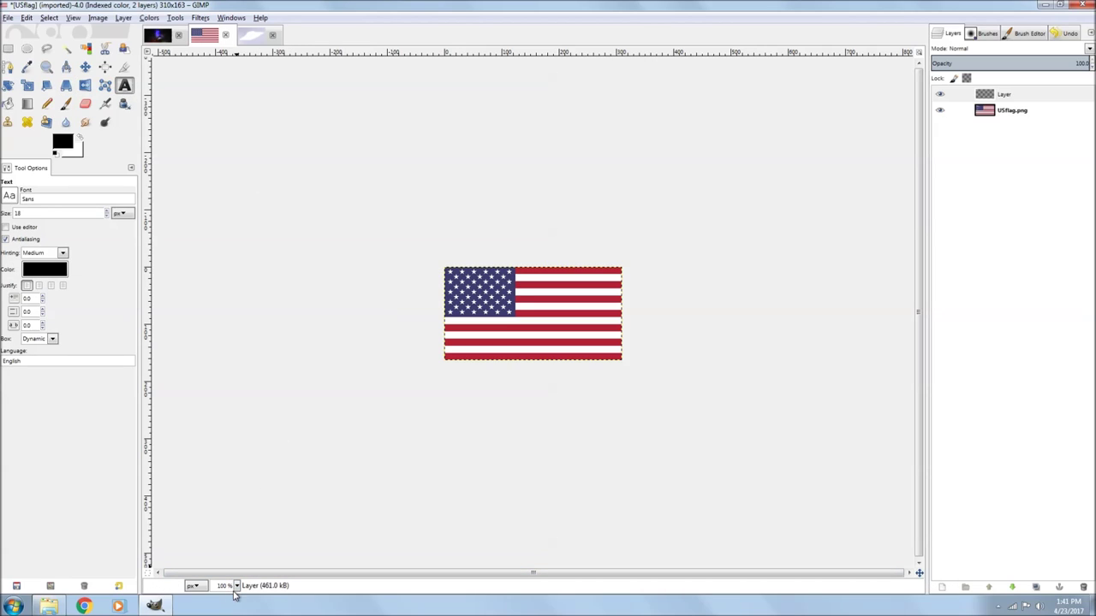
{"action": "left_click", "coordinate": [236, 585]}
{"action": "left_click", "coordinate": [226, 518]}
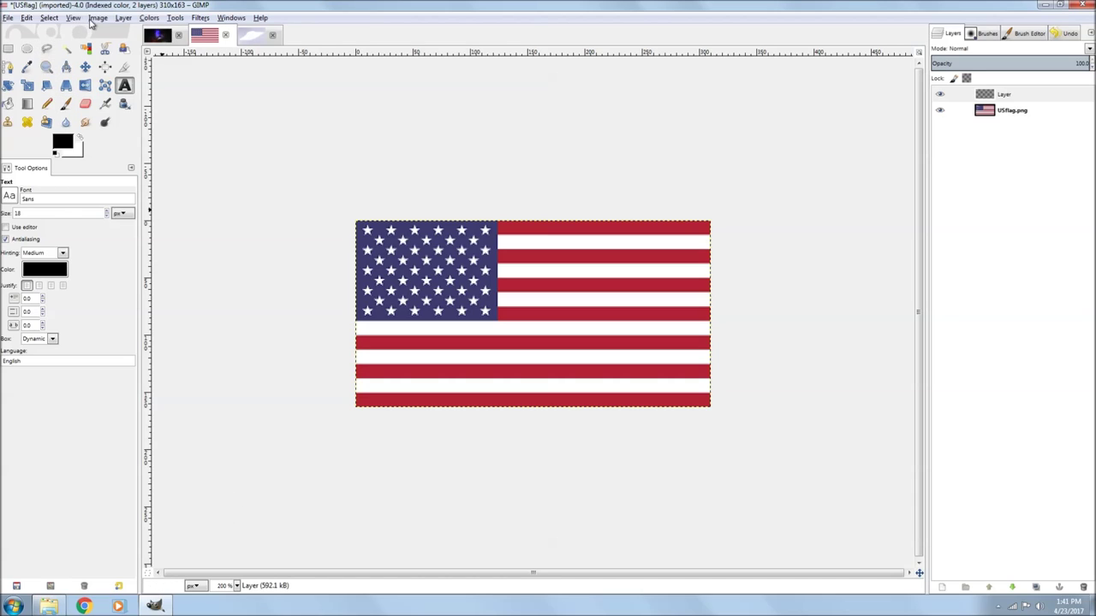
Raise the text size to 25 px and make the new transparent layer active
{"action": "left_click", "coordinate": [96, 19]}
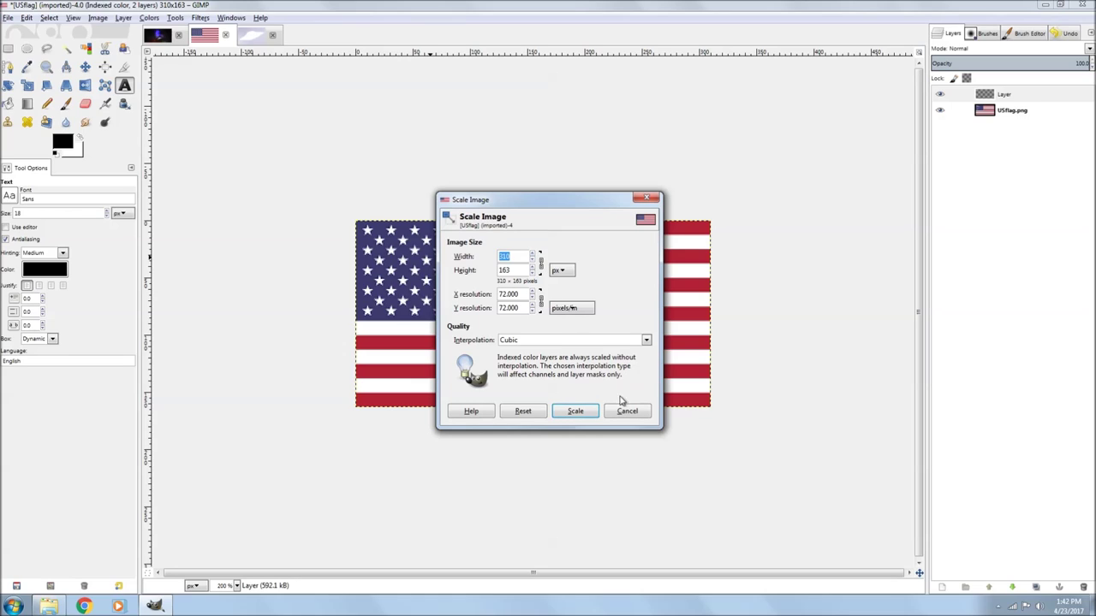
{"action": "left_click", "coordinate": [627, 413]}
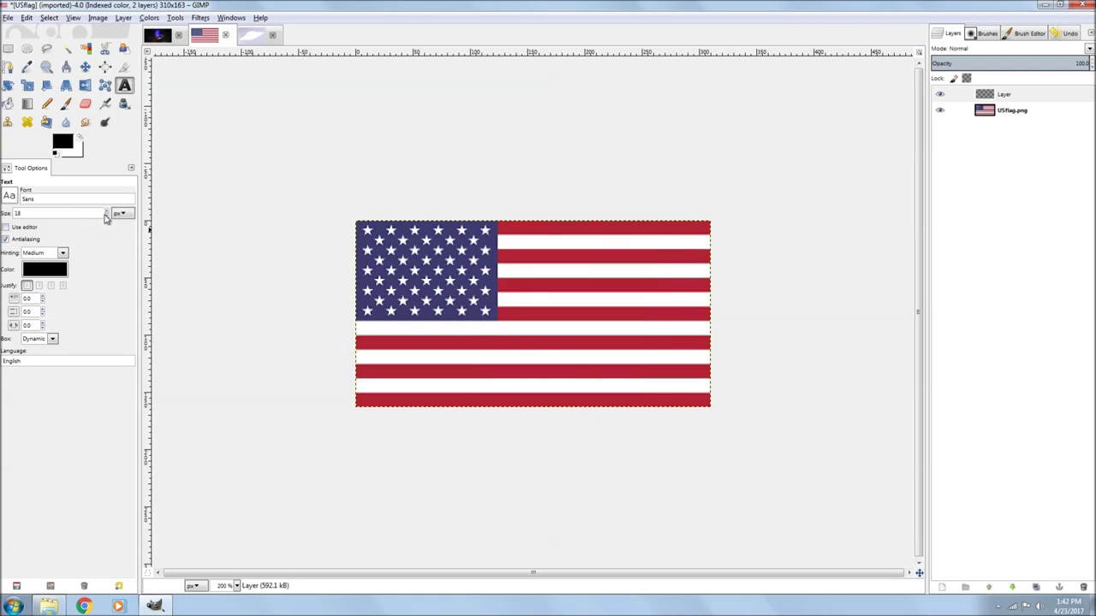
{"action": "left_click", "coordinate": [107, 214]}
{"action": "left_click", "coordinate": [1013, 95]}
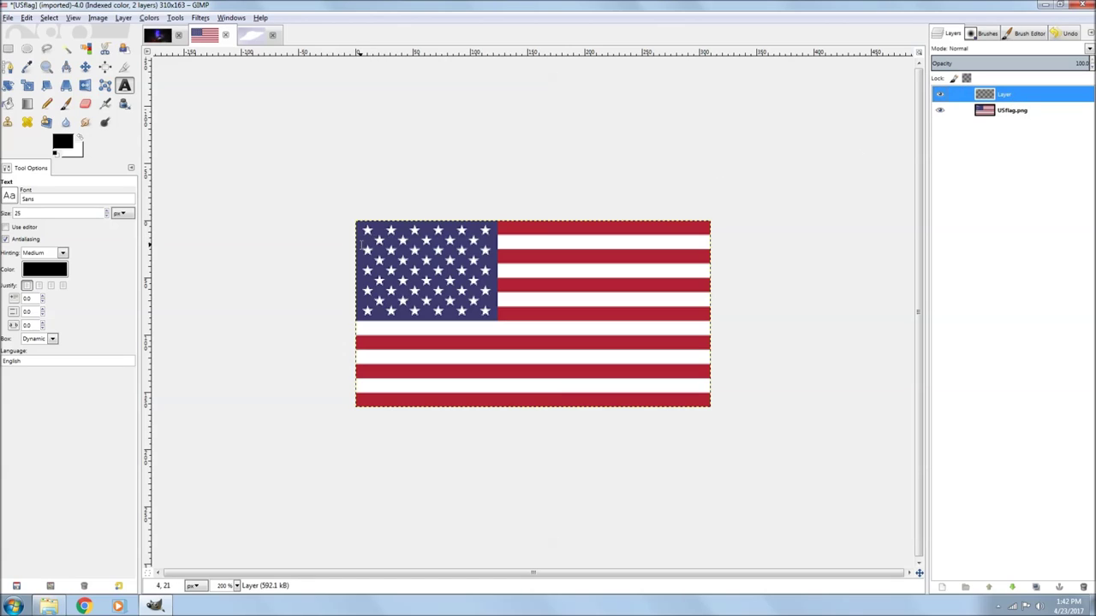
Type 'Merka' in a text box over the flag, using the Sans Bold font
{"action": "left_click_drag", "start_coordinate": [366, 236], "coordinate": [705, 394]}
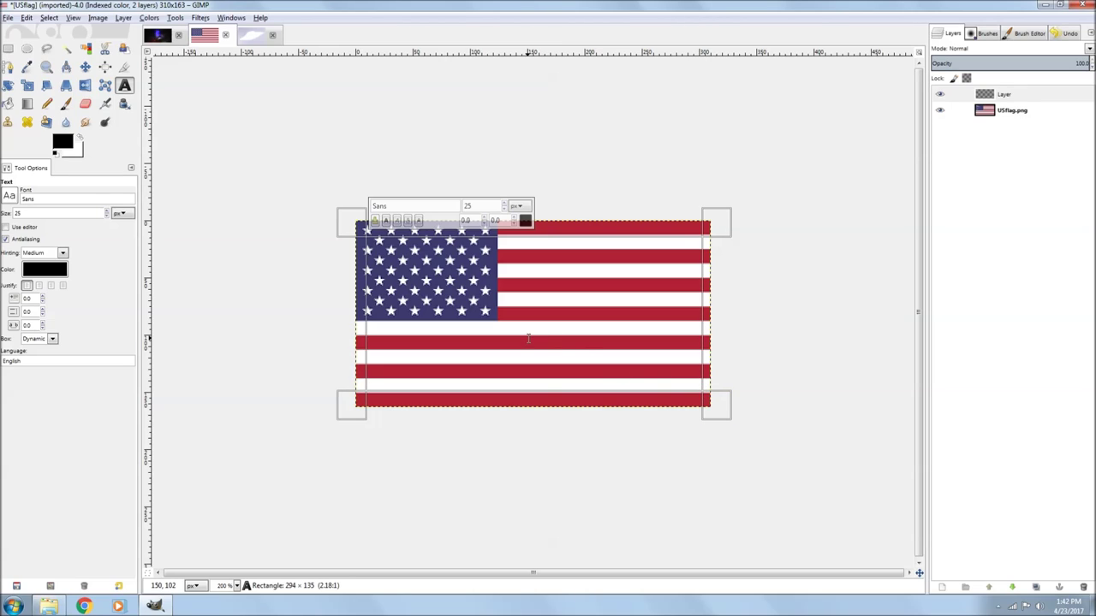
{"action": "type", "text": "Merk"}
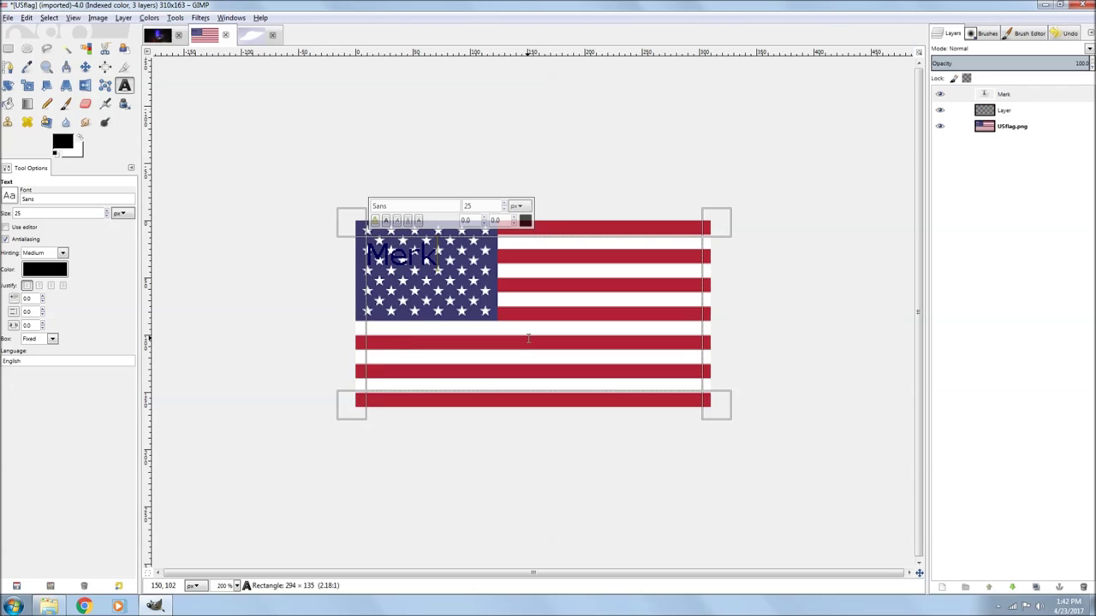
{"action": "type", "text": "a"}
{"action": "left_click", "coordinate": [8, 196]}
{"action": "left_click", "coordinate": [29, 239]}
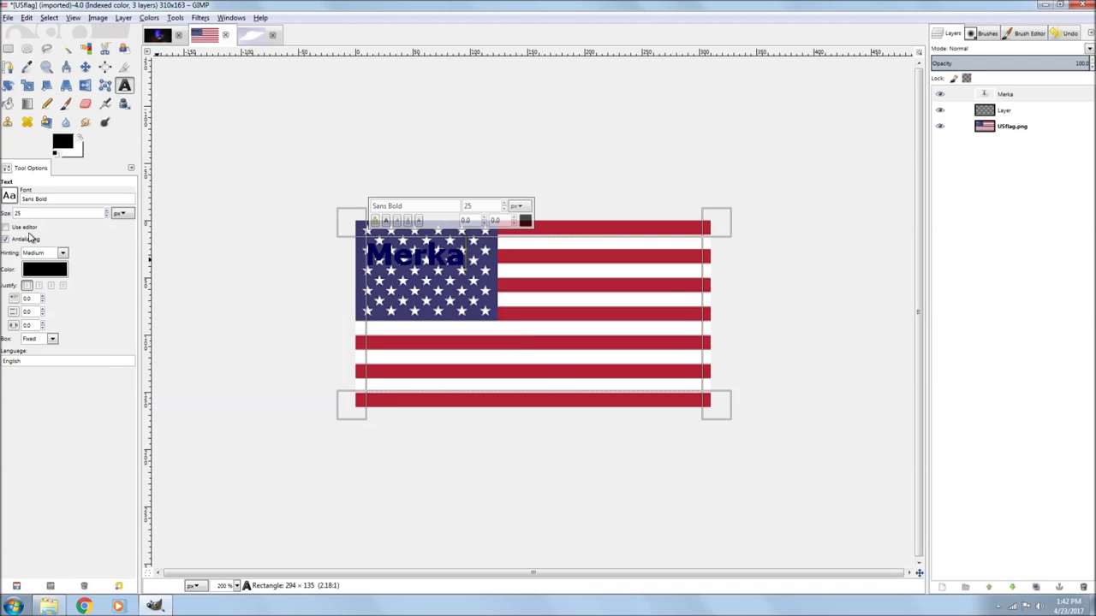
{"action": "left_click", "coordinate": [43, 272]}
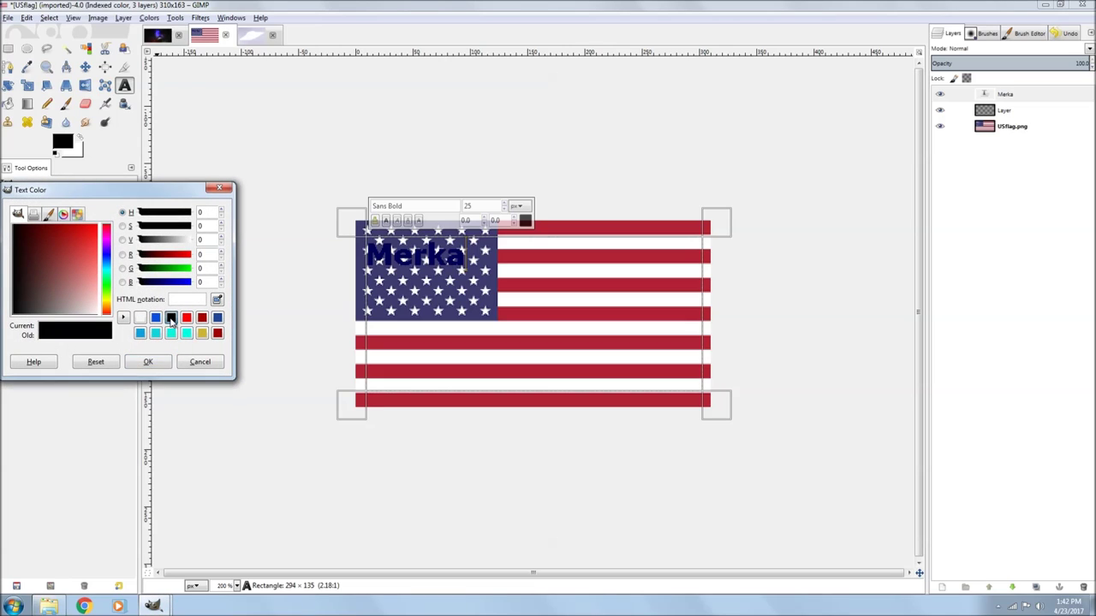
{"action": "left_click", "coordinate": [147, 363]}
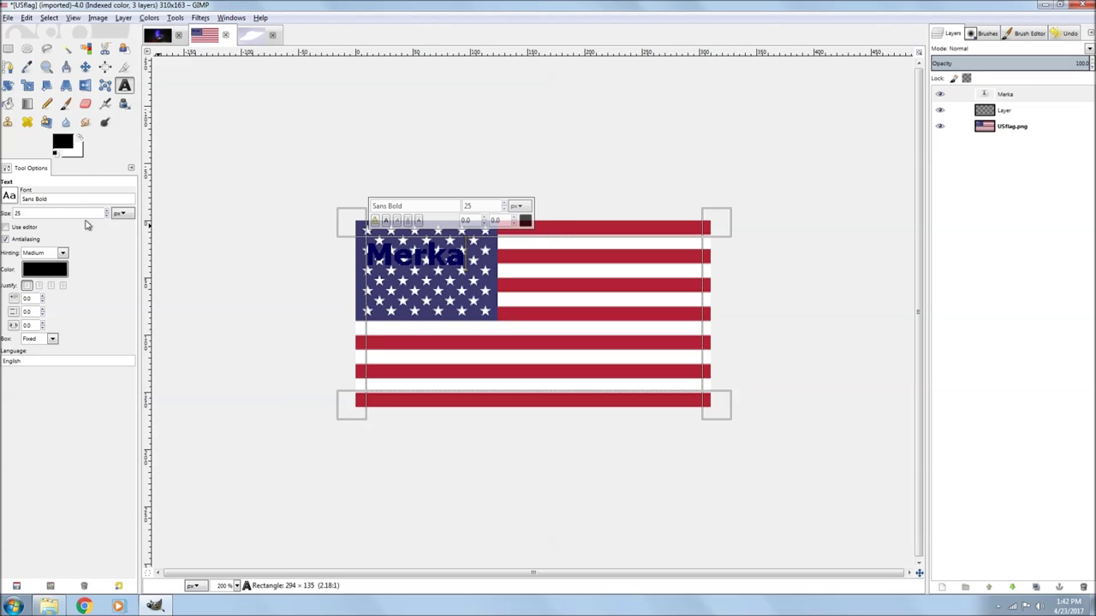
Enlarge the Merka text to 81 px and merge it down into the transparent layer
{"action": "left_click", "coordinate": [107, 212]}
{"action": "left_click", "coordinate": [107, 212]}
{"action": "left_click_drag", "start_coordinate": [107, 213], "coordinate": [107, 213]}
{"action": "left_click", "coordinate": [107, 213]}
{"action": "left_click", "coordinate": [107, 213]}
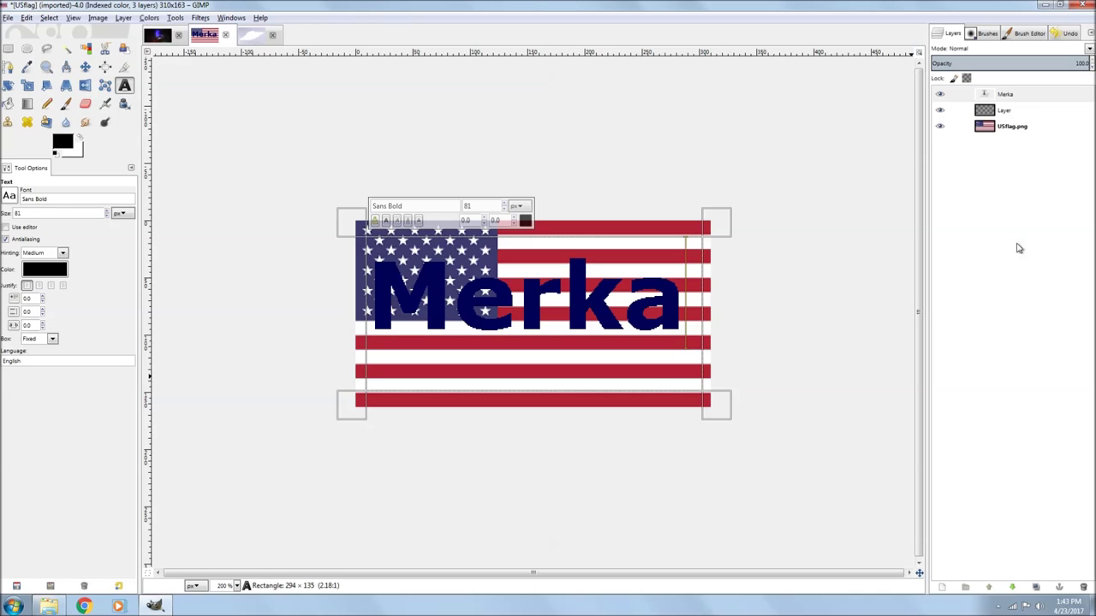
{"action": "right_click", "coordinate": [1055, 96]}
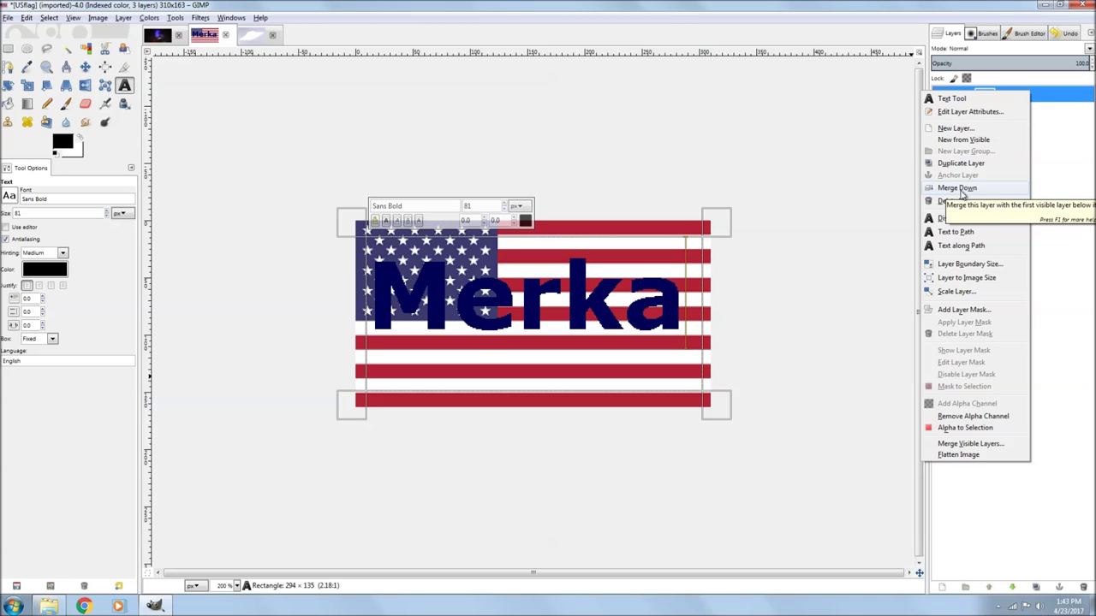
{"action": "left_click", "coordinate": [960, 189]}
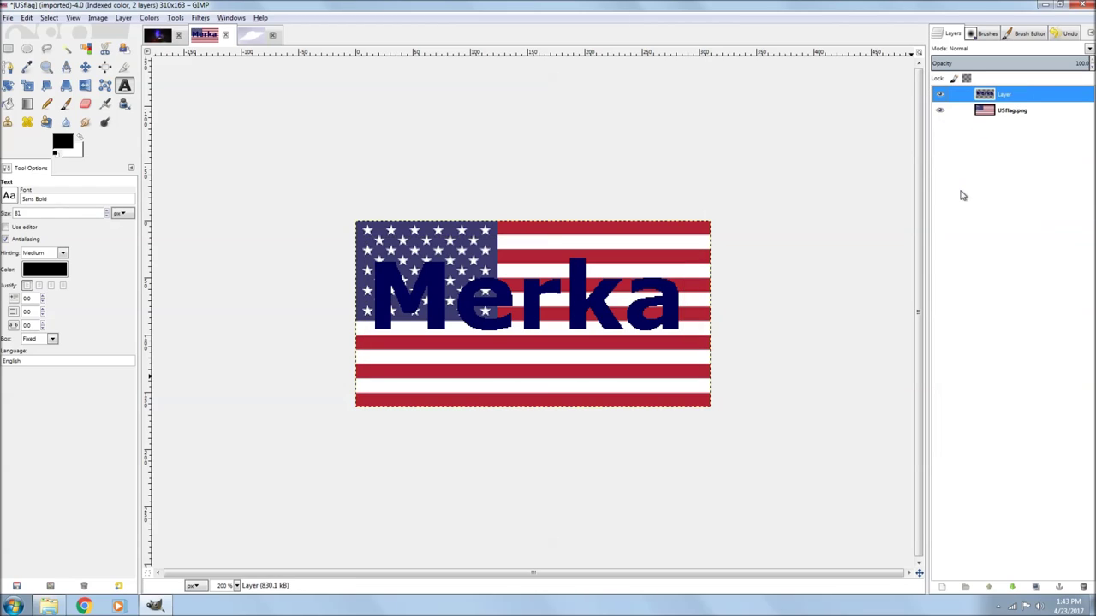
At 400% zoom, trace a path of anchors around the outline of the letter M
{"action": "left_click", "coordinate": [8, 67]}
{"action": "left_click", "coordinate": [236, 587]}
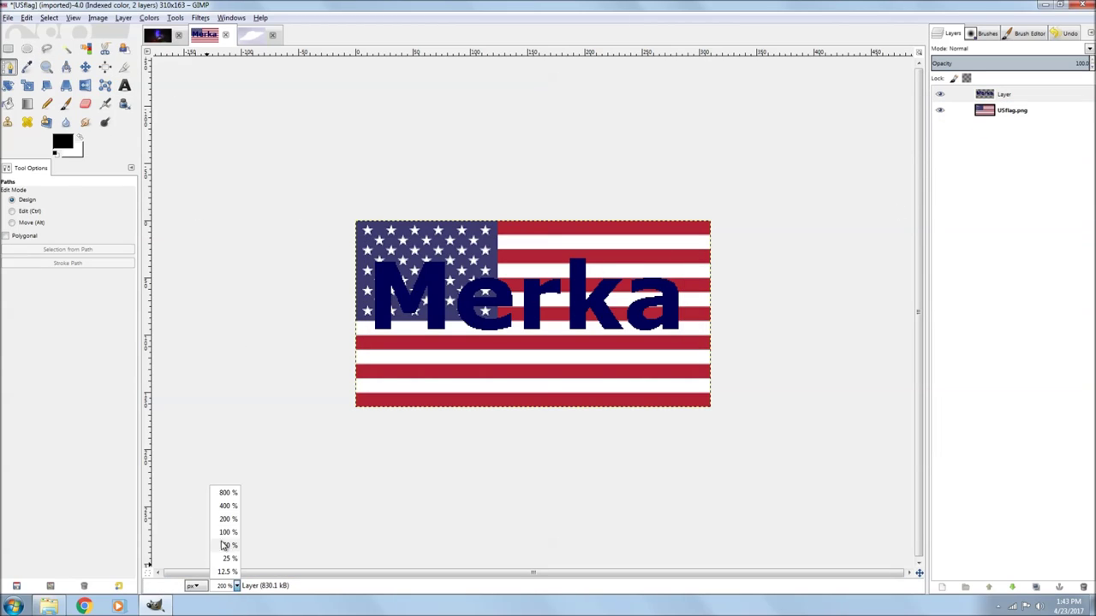
{"action": "left_click", "coordinate": [227, 504]}
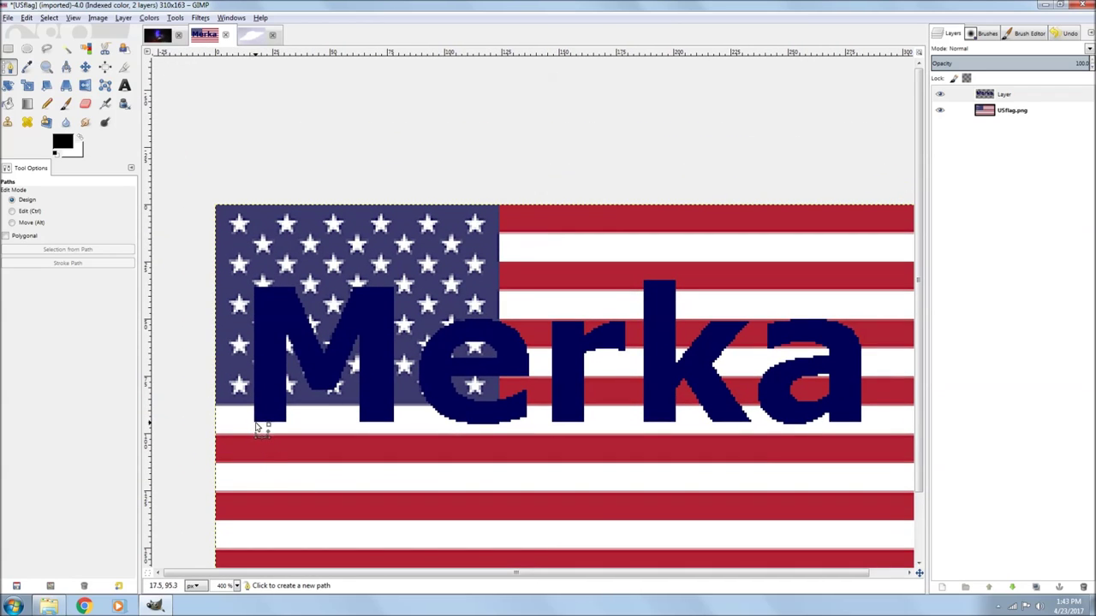
{"action": "left_click", "coordinate": [254, 420]}
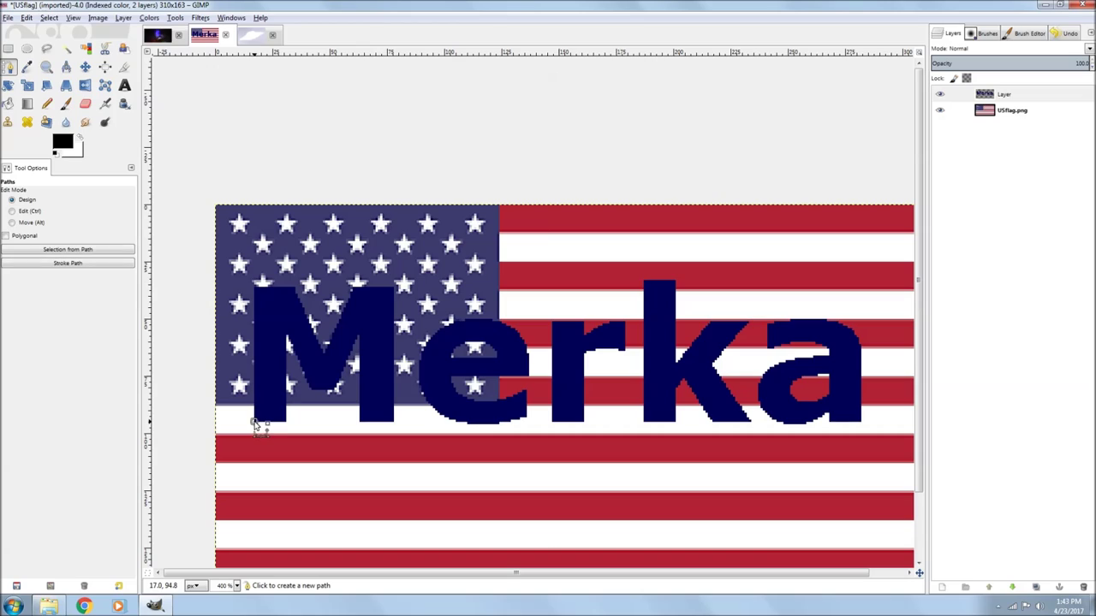
{"action": "left_click", "coordinate": [253, 287]}
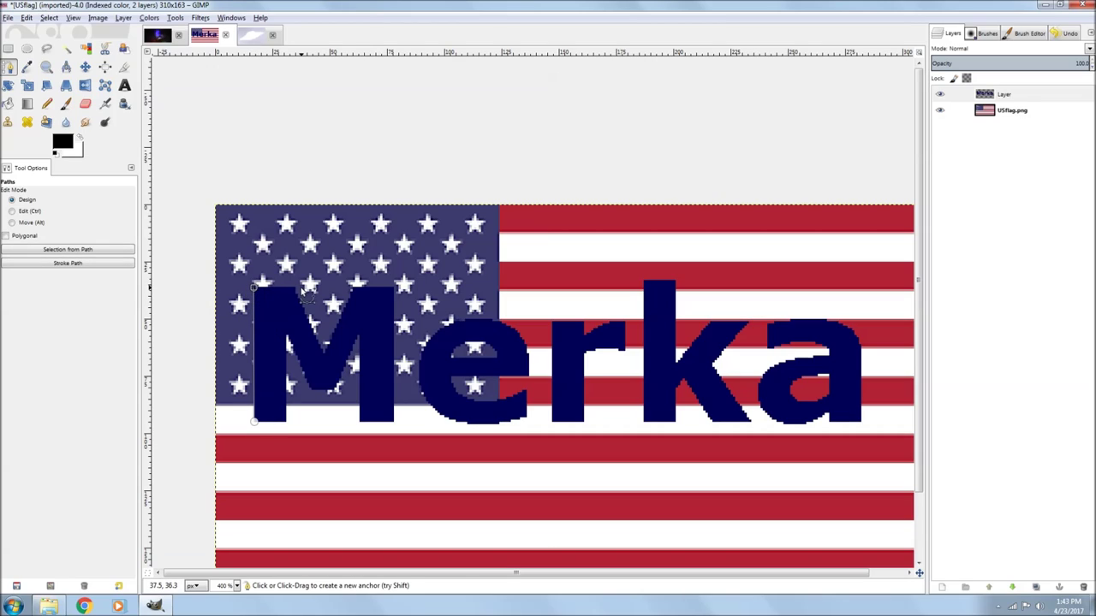
{"action": "left_click", "coordinate": [324, 354]}
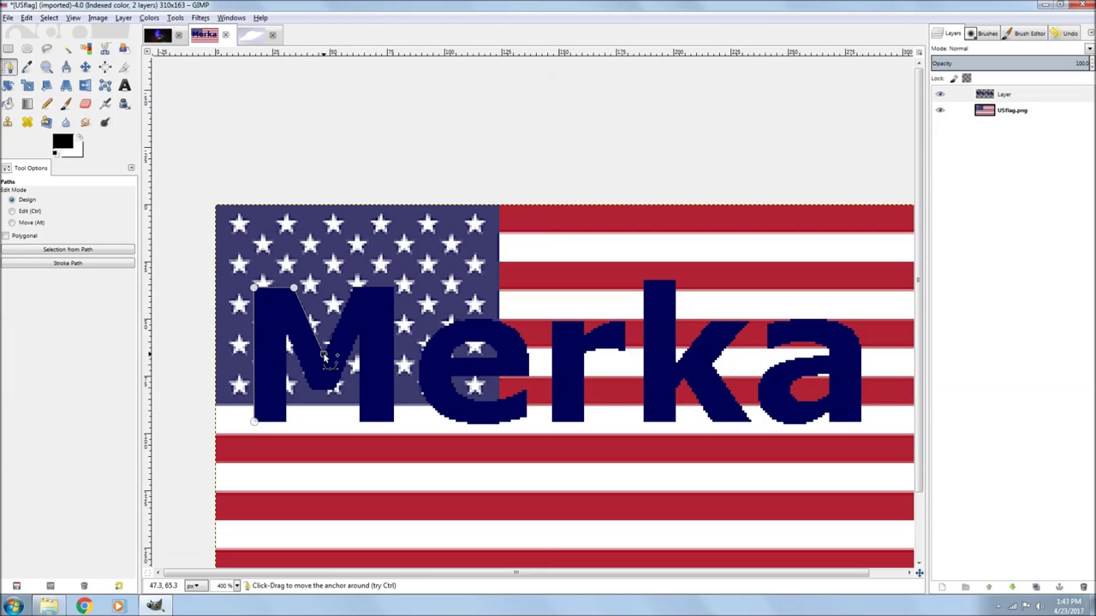
{"action": "left_click", "coordinate": [355, 289]}
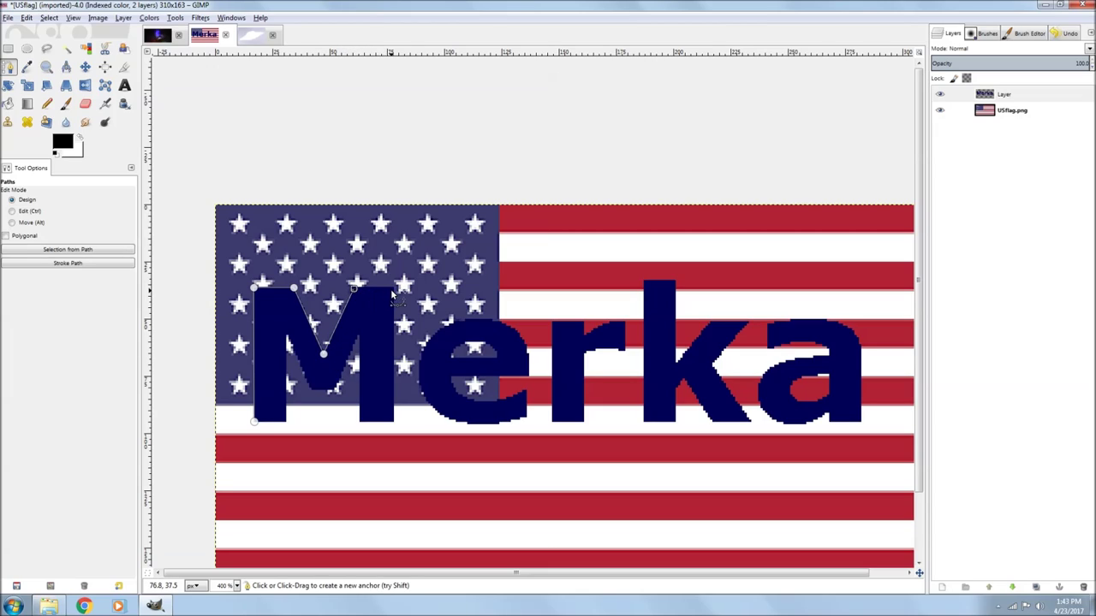
{"action": "left_click", "coordinate": [393, 290]}
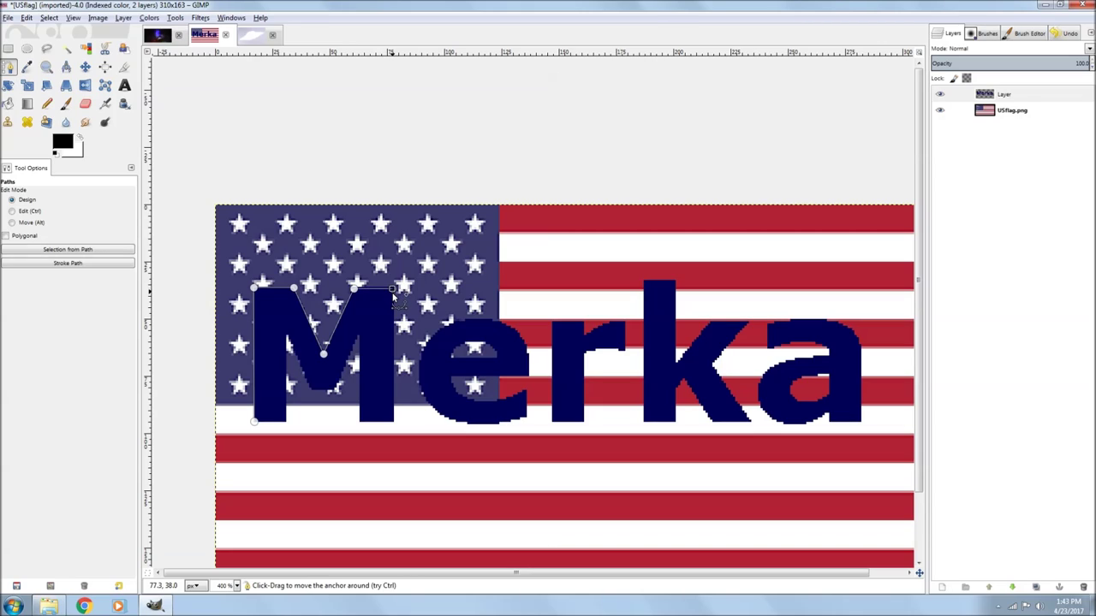
{"action": "left_click", "coordinate": [393, 422]}
{"action": "left_click", "coordinate": [359, 421]}
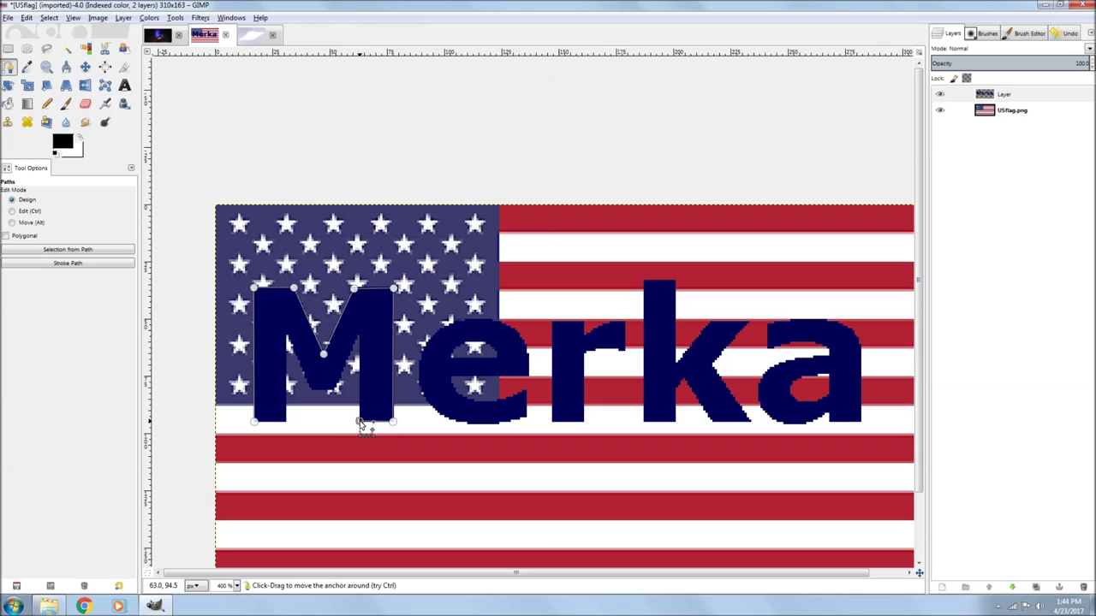
{"action": "left_click", "coordinate": [358, 335]}
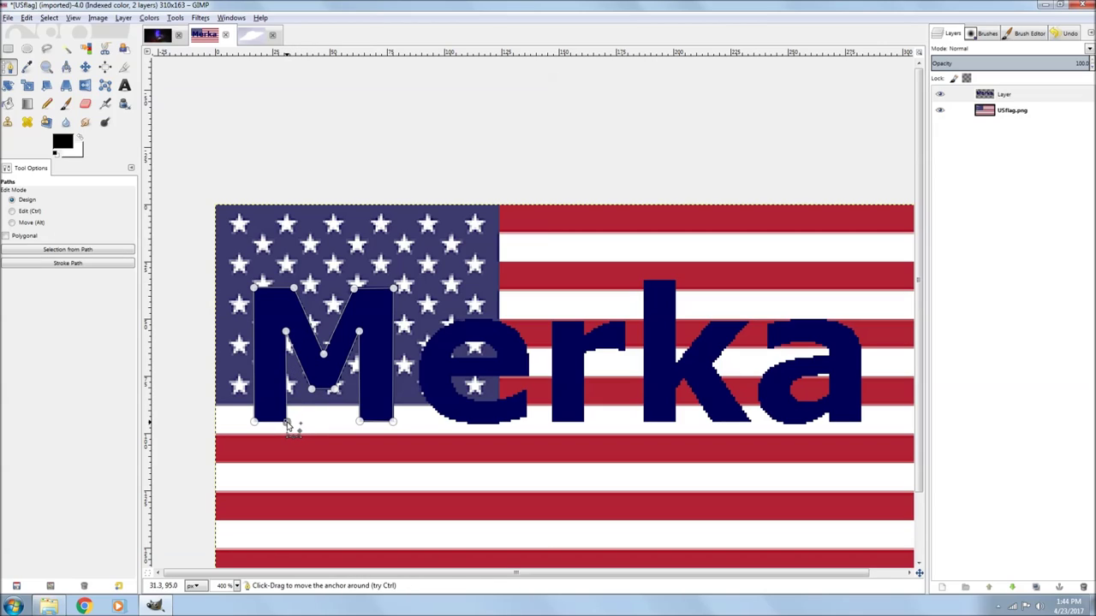
{"action": "left_click", "coordinate": [287, 423]}
{"action": "left_click", "coordinate": [254, 422]}
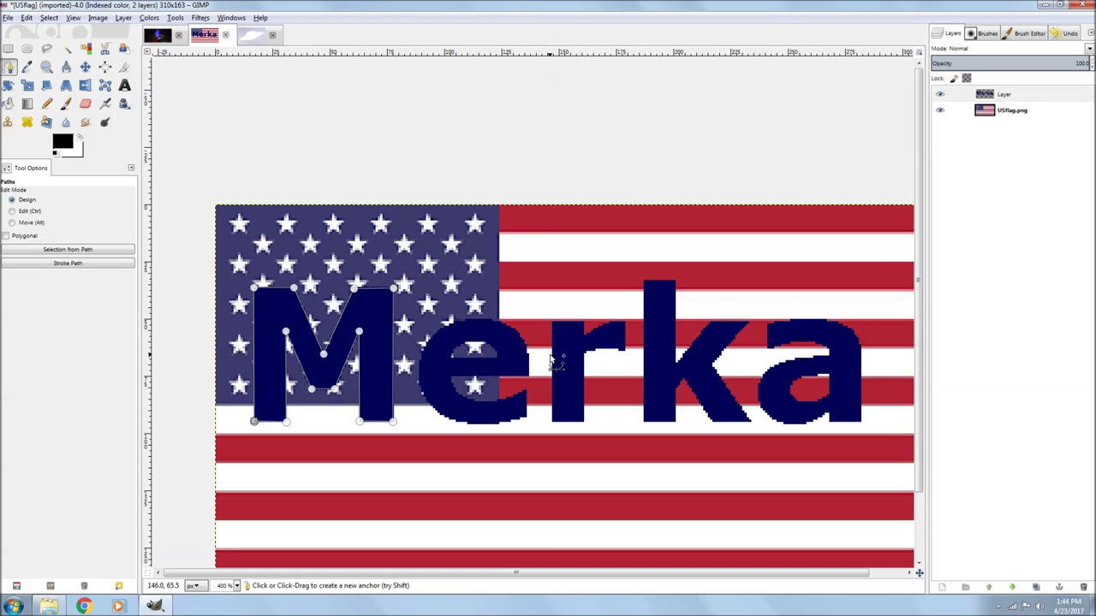
Extend the path around the e, r and k, and begin tracing the a
{"action": "left_click", "coordinate": [527, 393]}
{"action": "left_click", "coordinate": [419, 368]}
{"action": "left_click", "coordinate": [552, 324]}
{"action": "left_click", "coordinate": [624, 324]}
{"action": "left_click", "coordinate": [643, 281]}
{"action": "left_click", "coordinate": [747, 323]}
{"action": "left_click", "coordinate": [750, 421]}
{"action": "left_click", "coordinate": [682, 377]}
{"action": "left_click", "coordinate": [675, 390]}
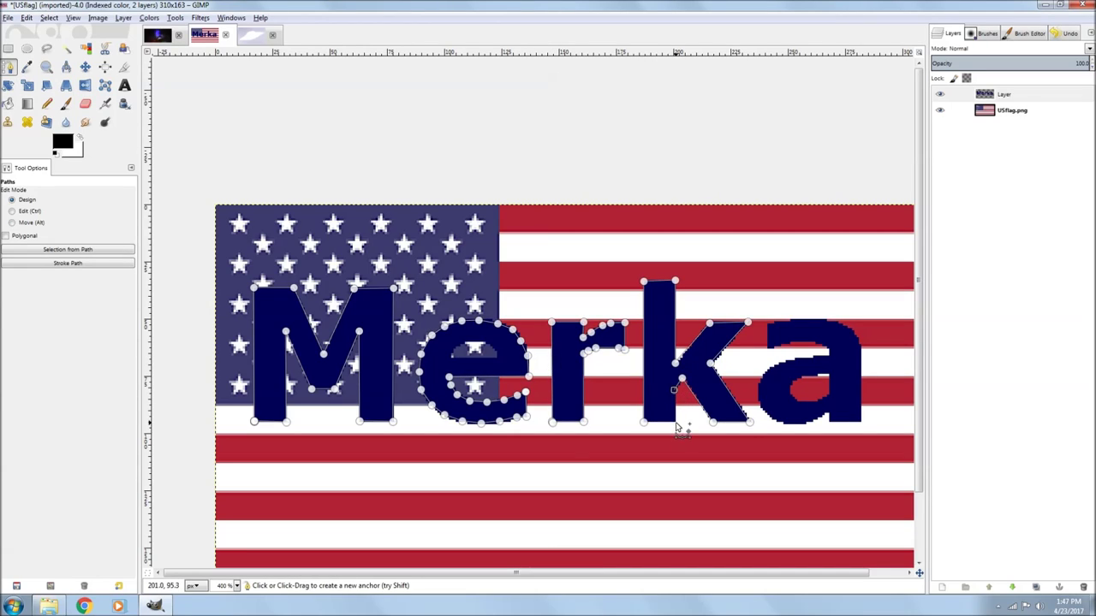
{"action": "left_click", "coordinate": [675, 423]}
{"action": "left_click_drag", "start_coordinate": [641, 432], "coordinate": [646, 424]}
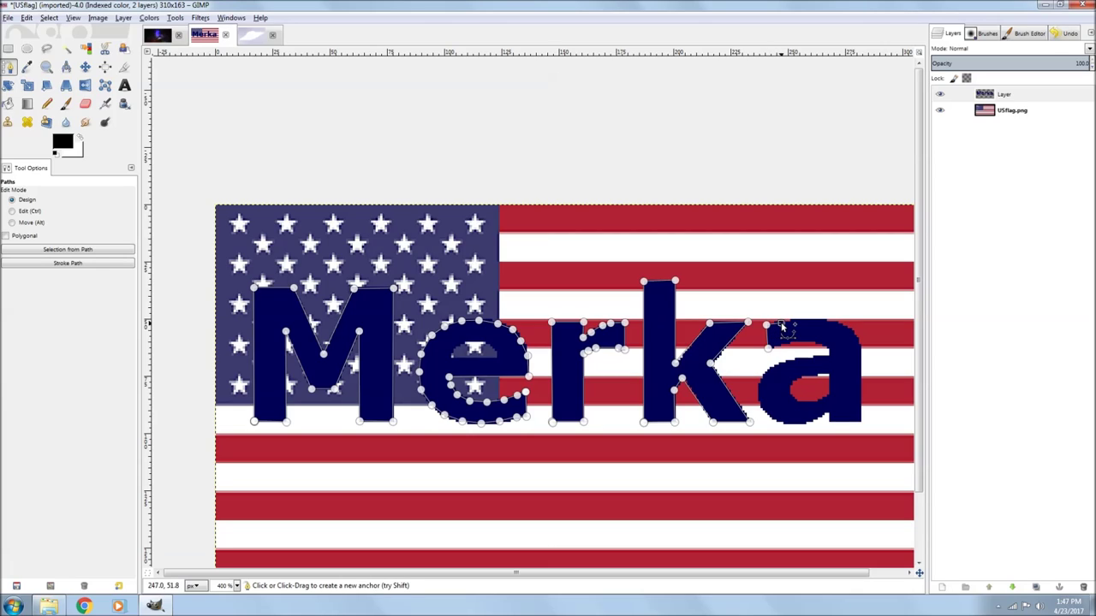
{"action": "left_click", "coordinate": [793, 322]}
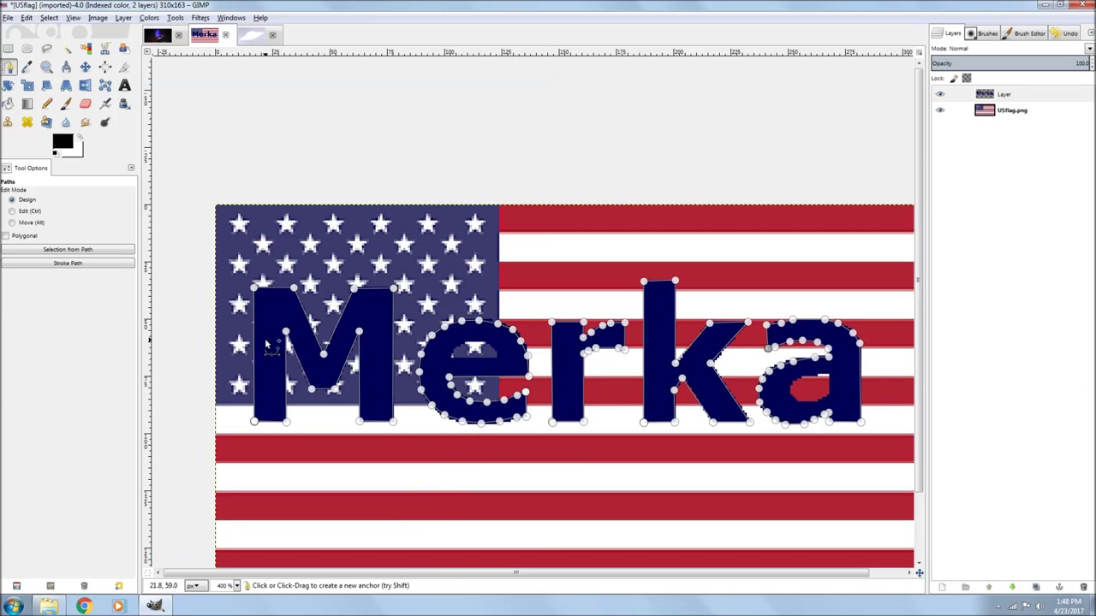
{"action": "left_click", "coordinate": [48, 18]}
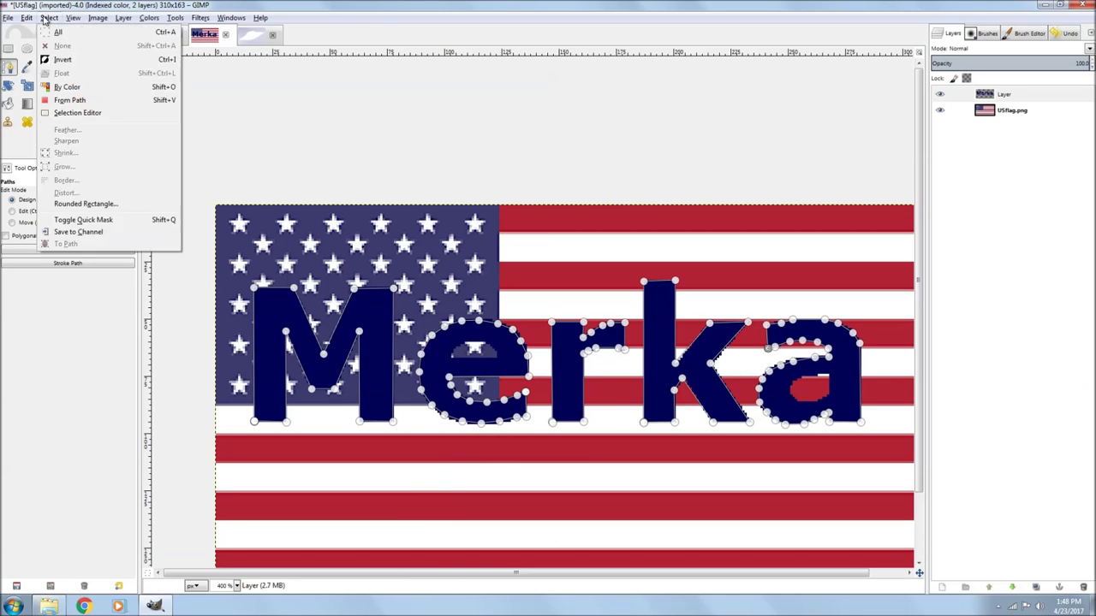
Turn the letter path into a selection and cut the dark letter pixels
{"action": "left_click", "coordinate": [60, 100]}
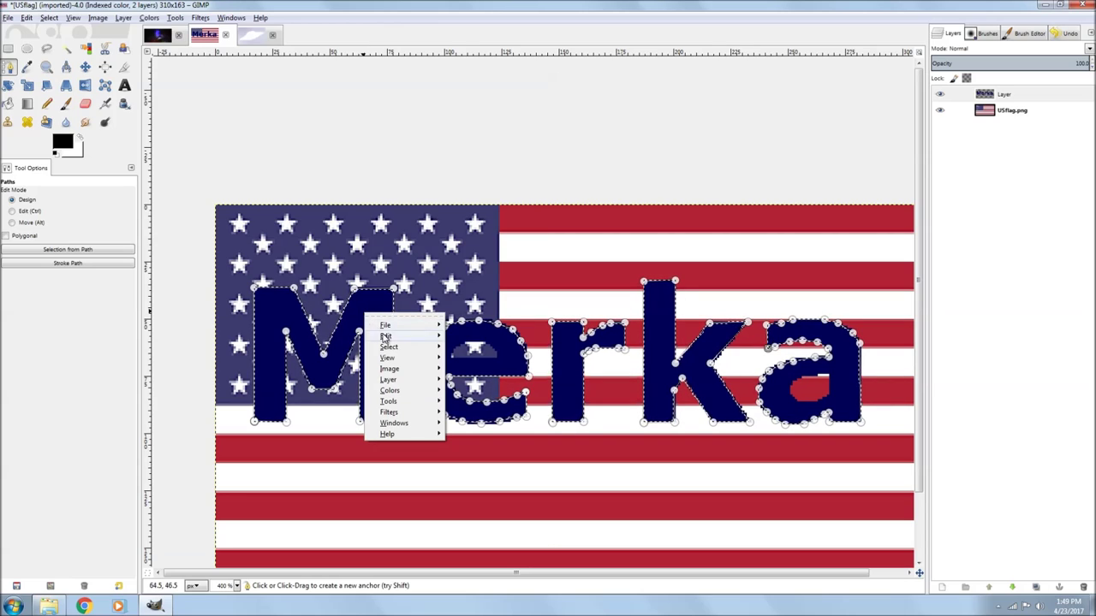
{"action": "mouse_move", "coordinate": [392, 339]}
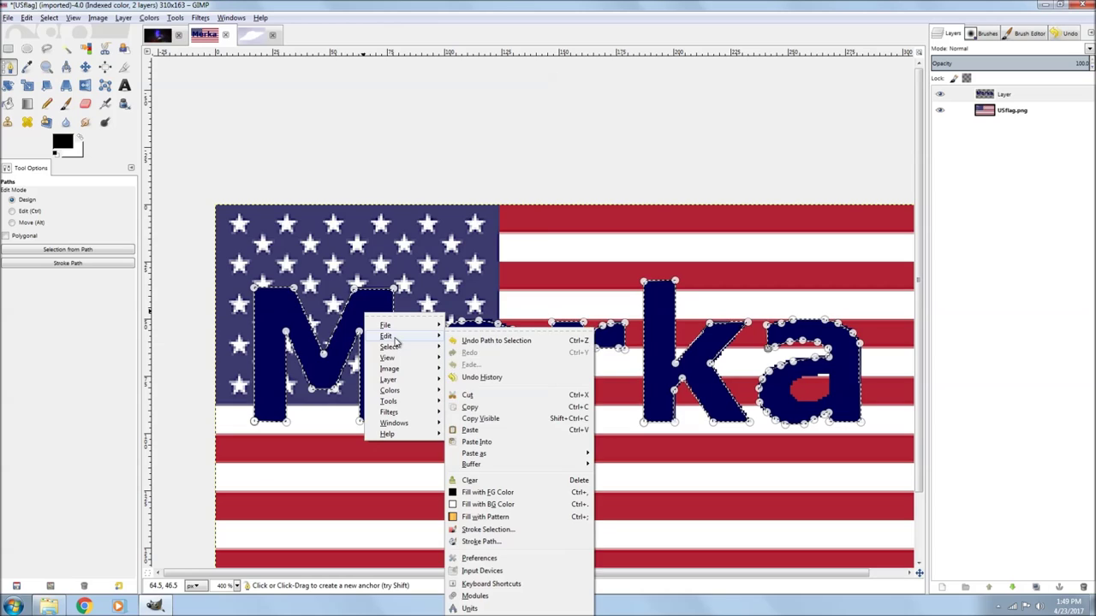
{"action": "left_click", "coordinate": [480, 398]}
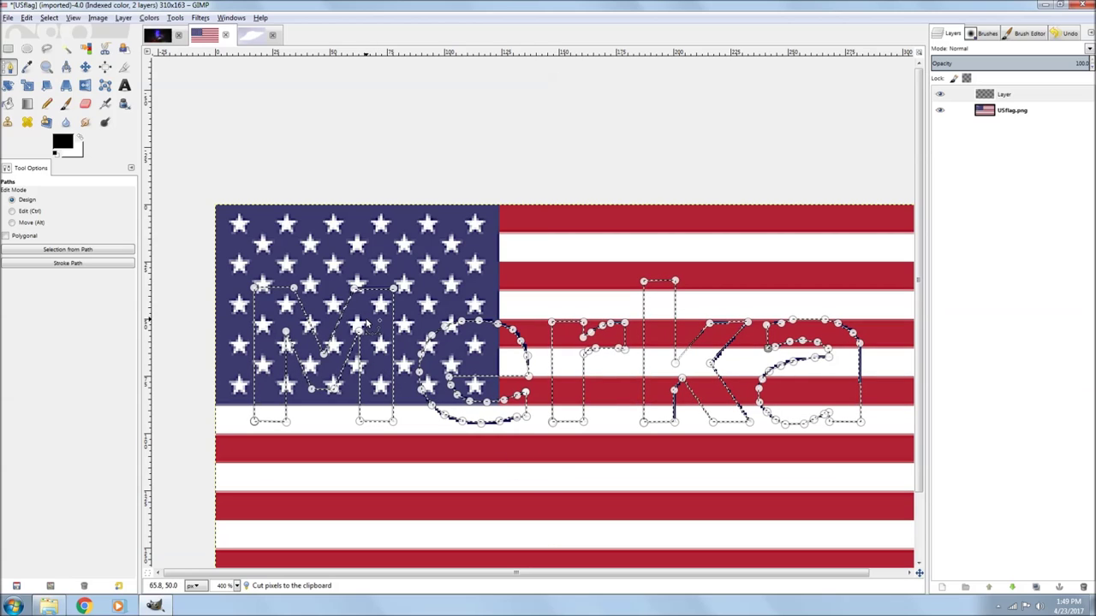
Merge the letter layer into the flag and cut the flag-patterned letter shapes
{"action": "right_click", "coordinate": [1022, 95]}
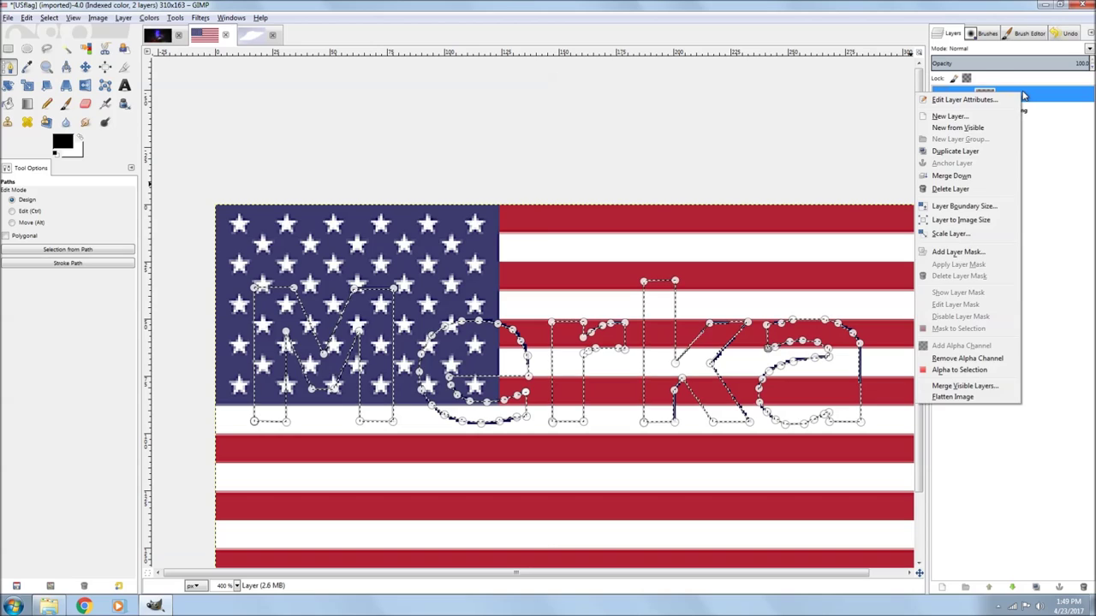
{"action": "left_click", "coordinate": [973, 176]}
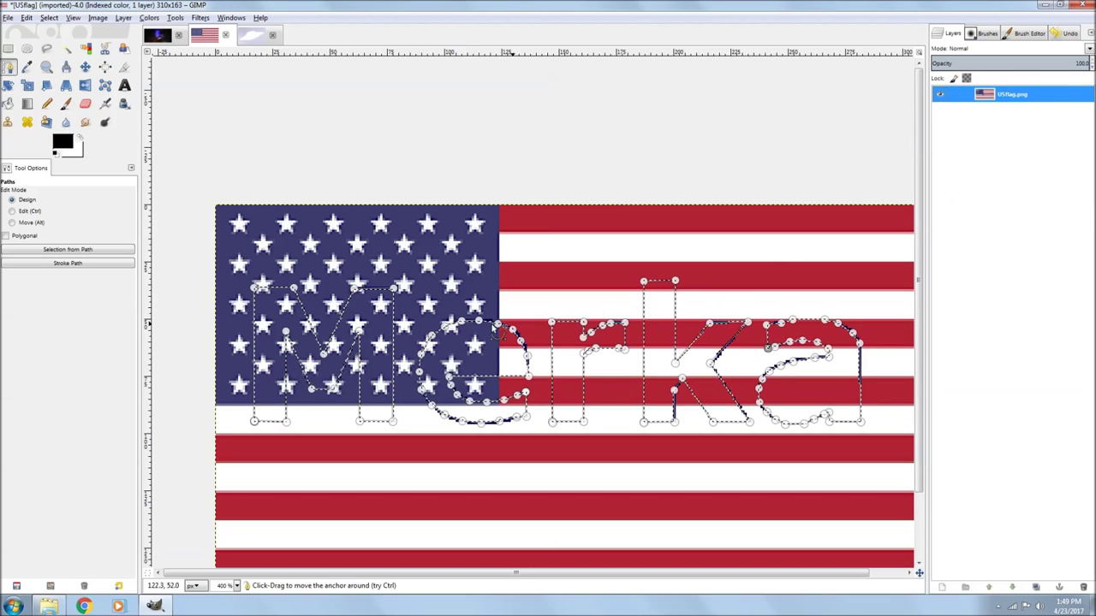
{"action": "right_click", "coordinate": [371, 356]}
{"action": "mouse_move", "coordinate": [406, 391]}
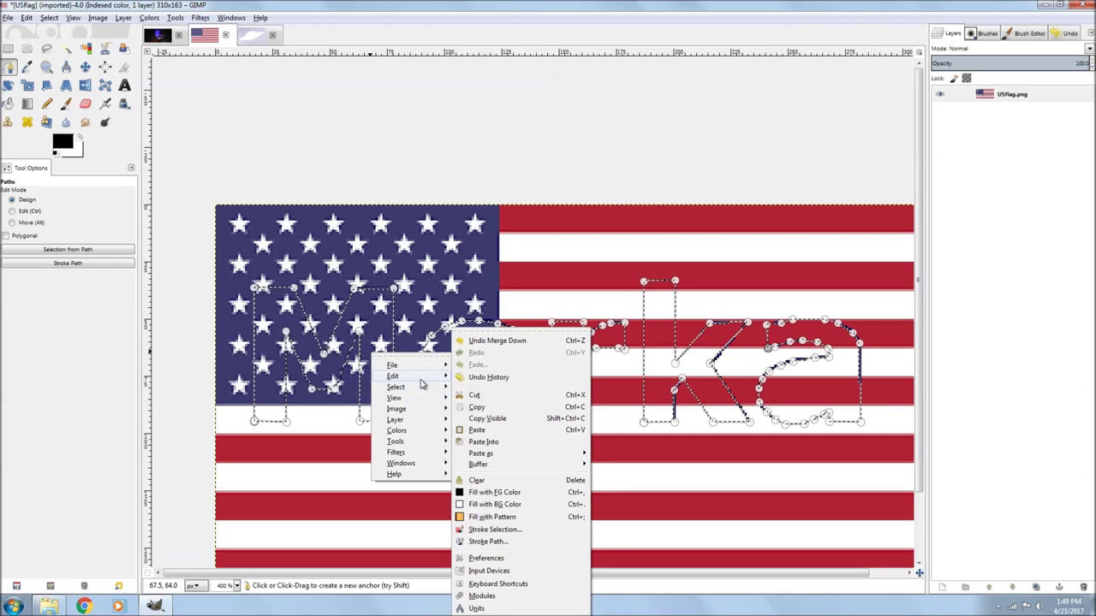
{"action": "left_click", "coordinate": [476, 396]}
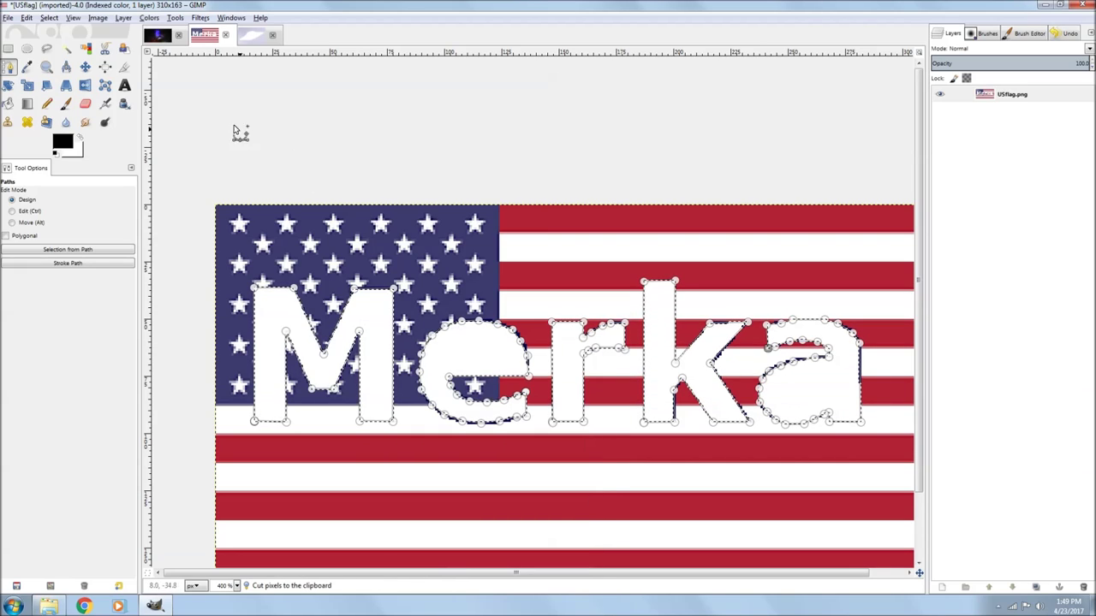
Paste the flag-textured Merka letters into the space background image over the UFO
{"action": "left_click", "coordinate": [159, 37]}
{"action": "right_click", "coordinate": [414, 333]}
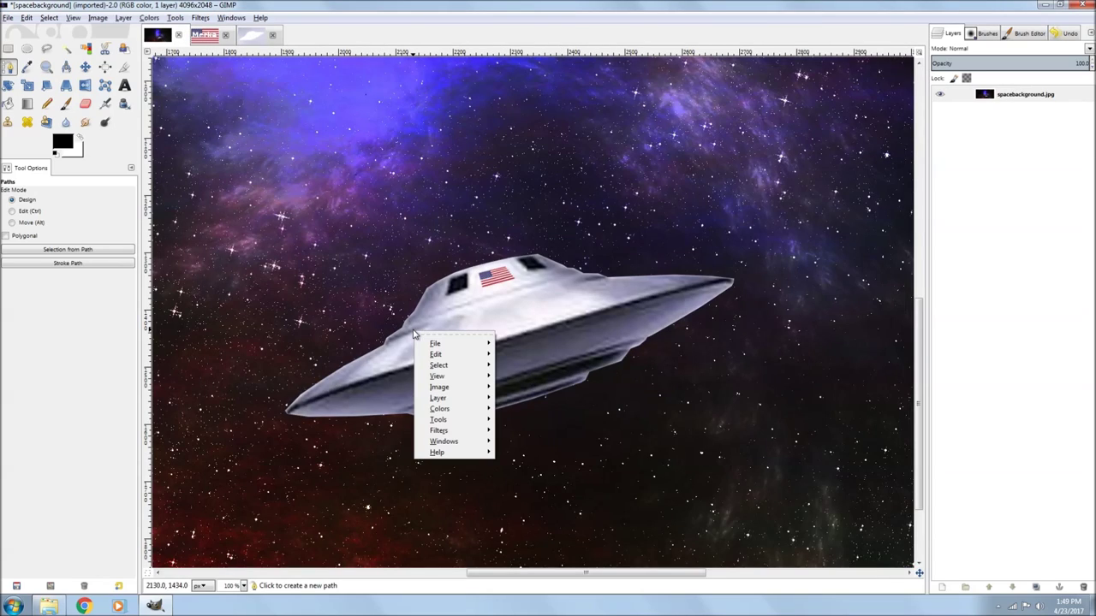
{"action": "mouse_move", "coordinate": [436, 354]}
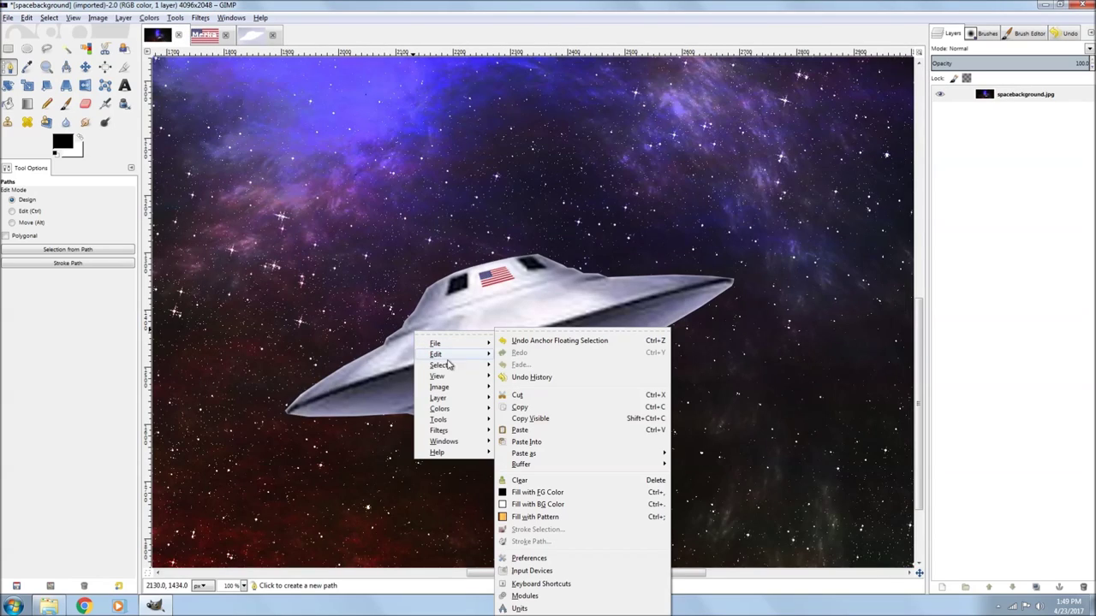
{"action": "left_click", "coordinate": [523, 431]}
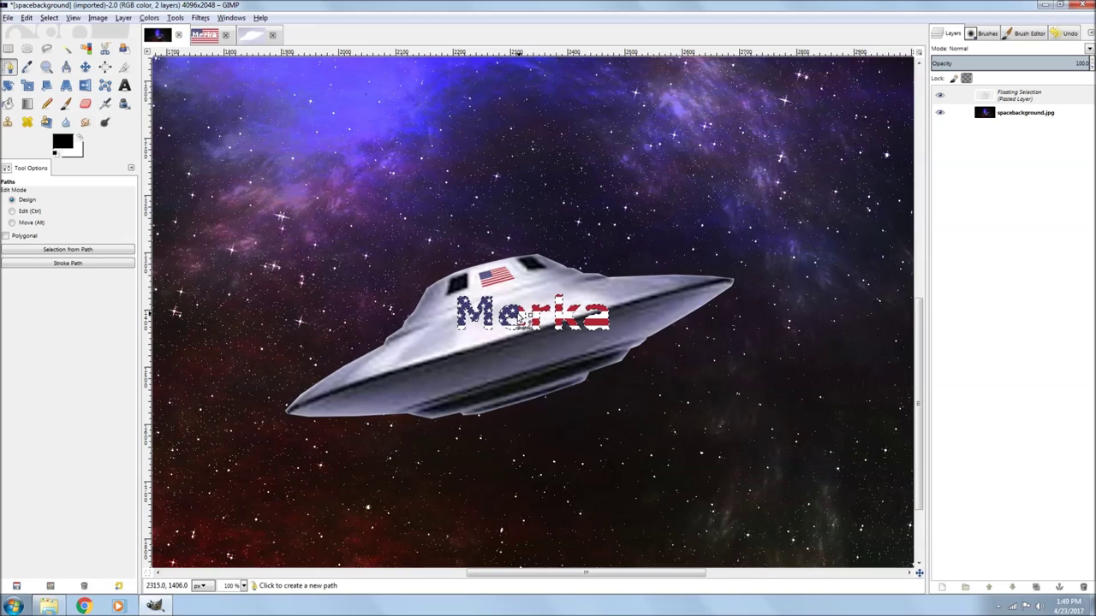
At 400% zoom, erase stray pixels in the letters with a hard size-7 eraser
{"action": "left_click", "coordinate": [86, 103]}
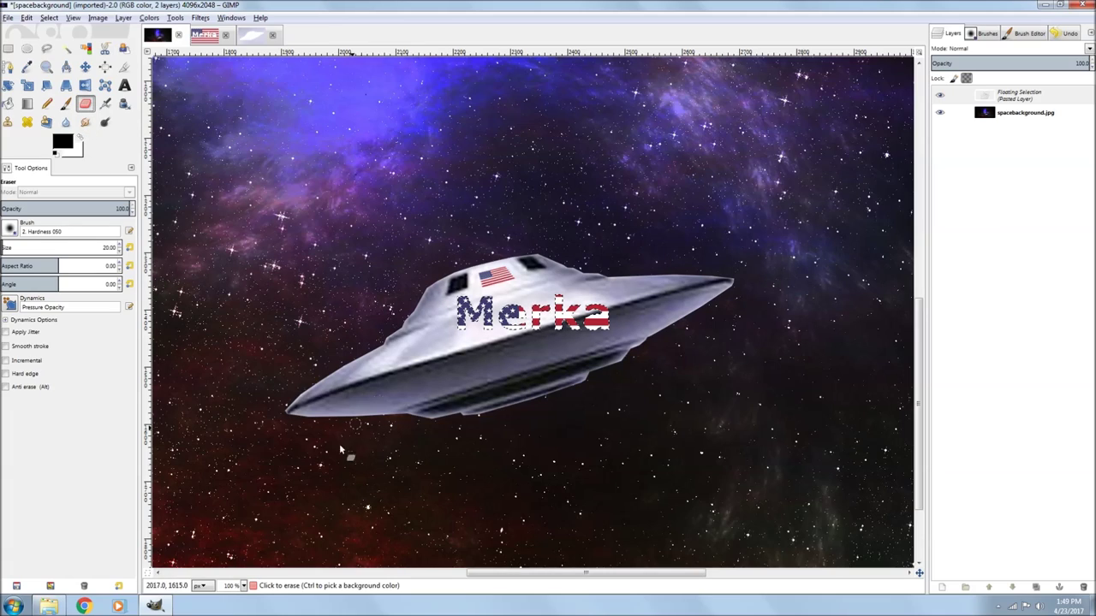
{"action": "left_click", "coordinate": [244, 586]}
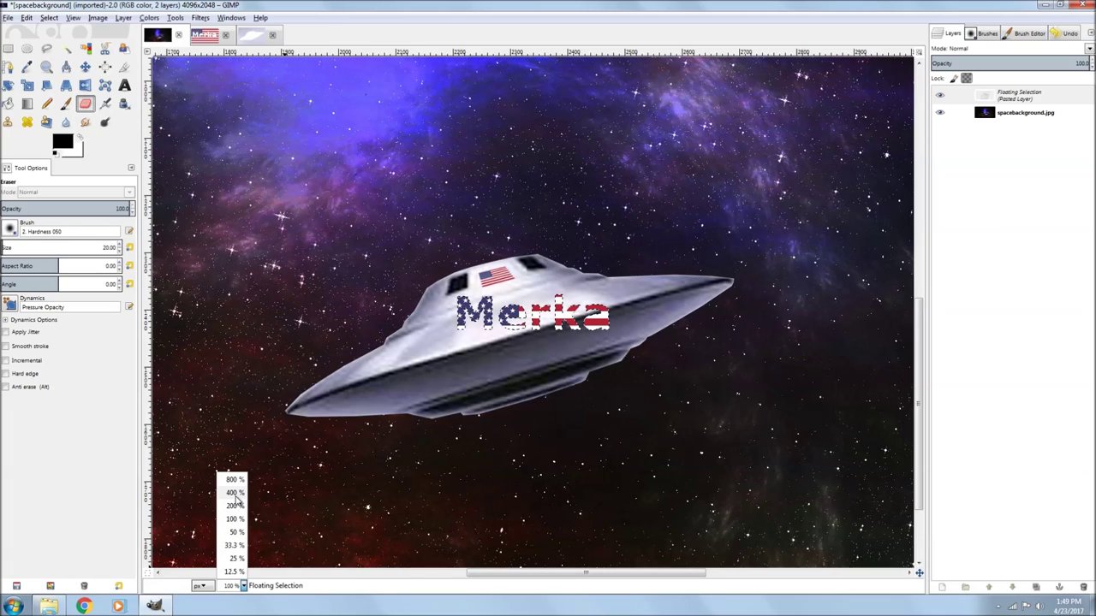
{"action": "left_click", "coordinate": [235, 493]}
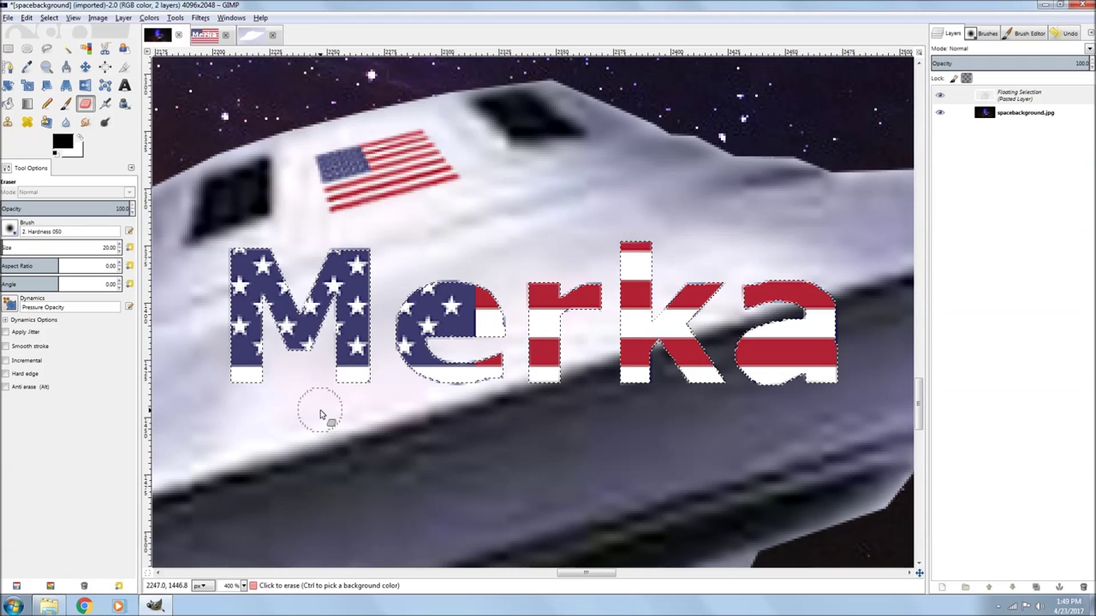
{"action": "left_click", "coordinate": [73, 248]}
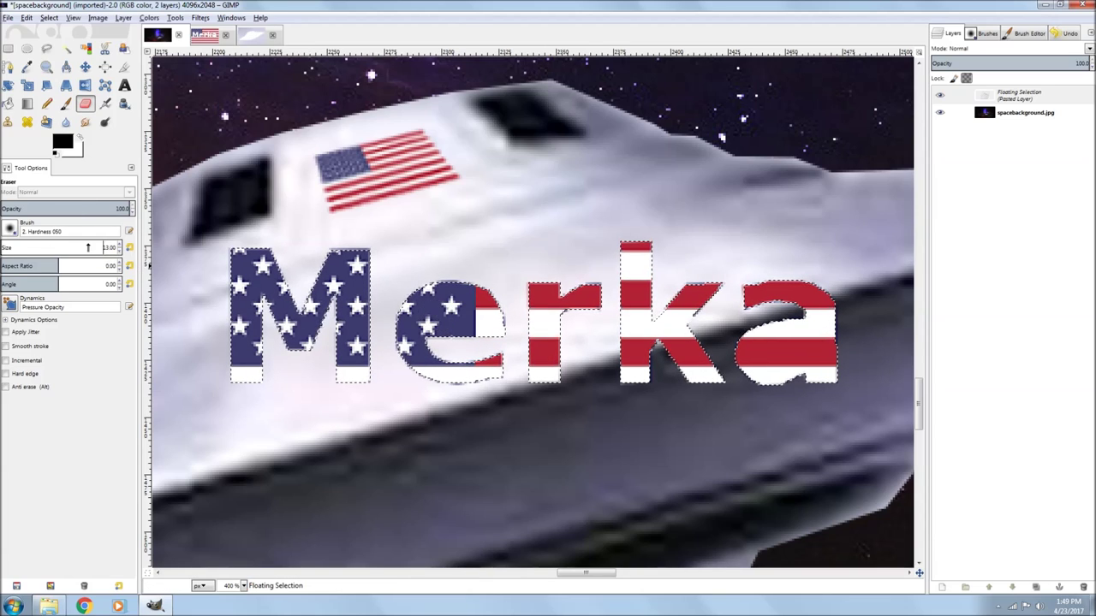
{"action": "left_click", "coordinate": [85, 249]}
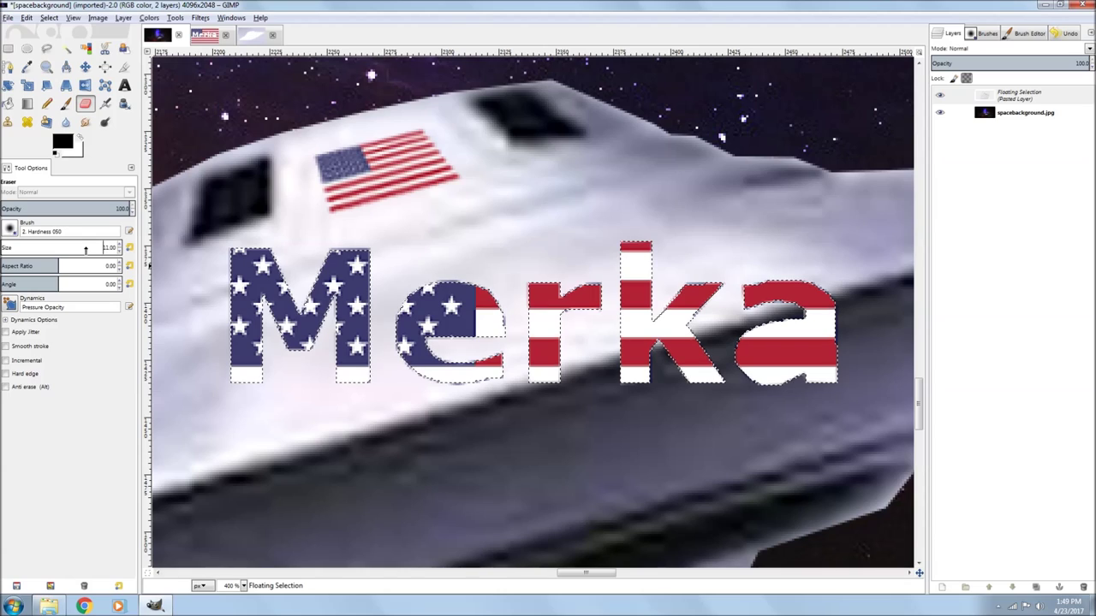
{"action": "left_click", "coordinate": [460, 320]}
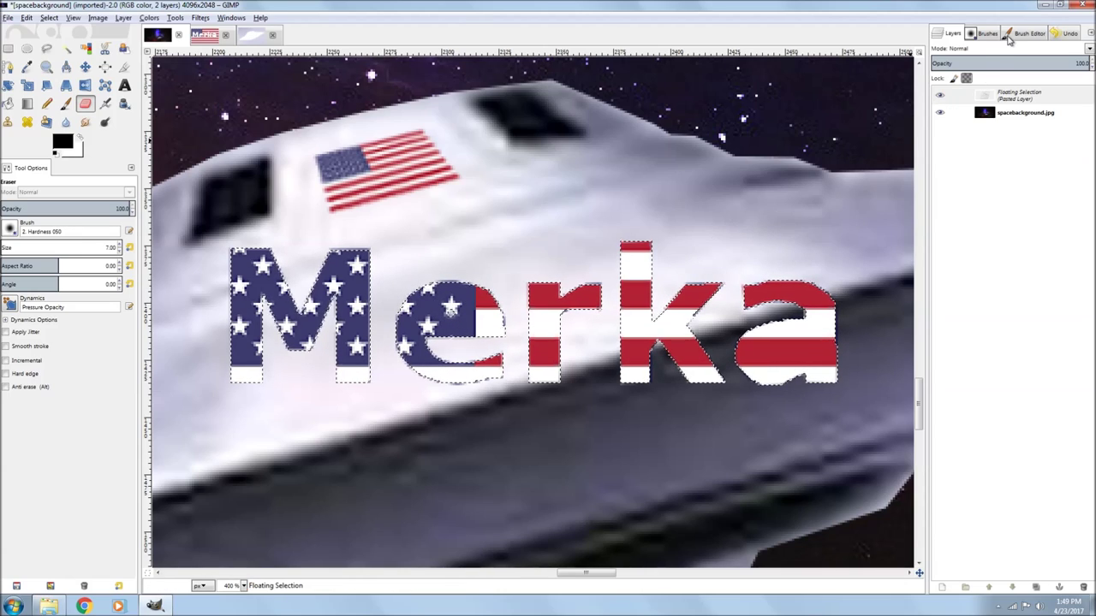
{"action": "left_click", "coordinate": [986, 34]}
{"action": "left_click", "coordinate": [981, 94]}
{"action": "left_click", "coordinate": [951, 34]}
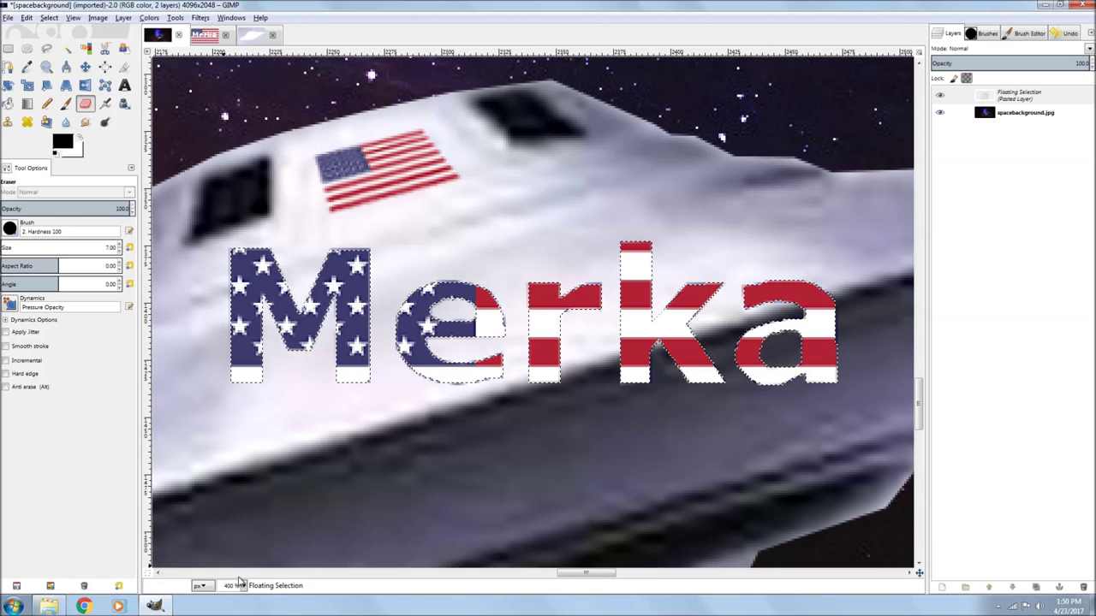
At 100% zoom, move the Merka lettering slightly up and left on the hull
{"action": "left_click", "coordinate": [243, 586]}
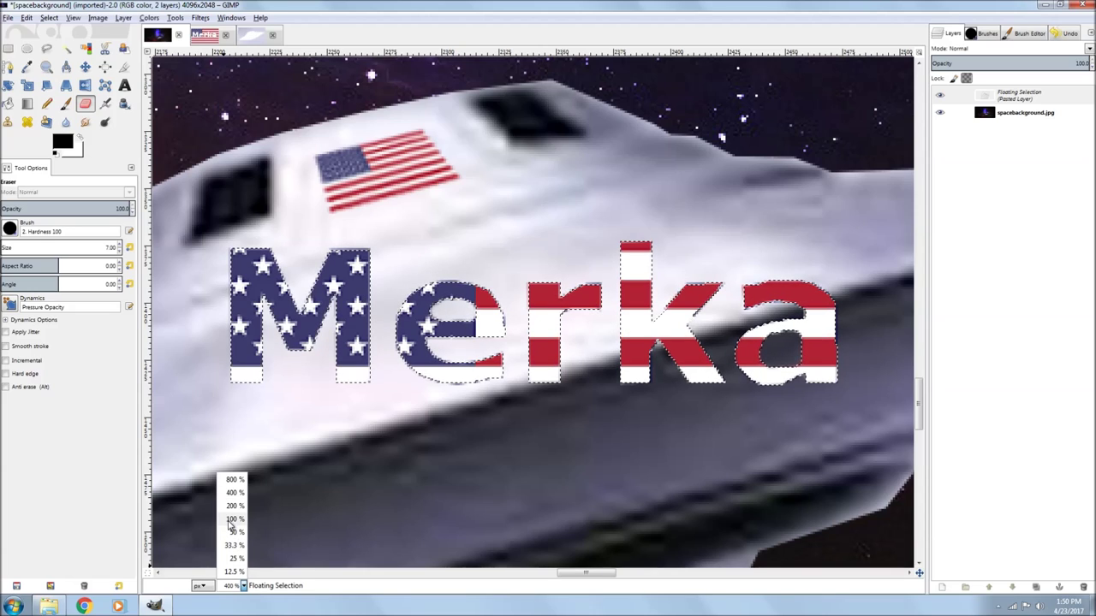
{"action": "left_click", "coordinate": [231, 520]}
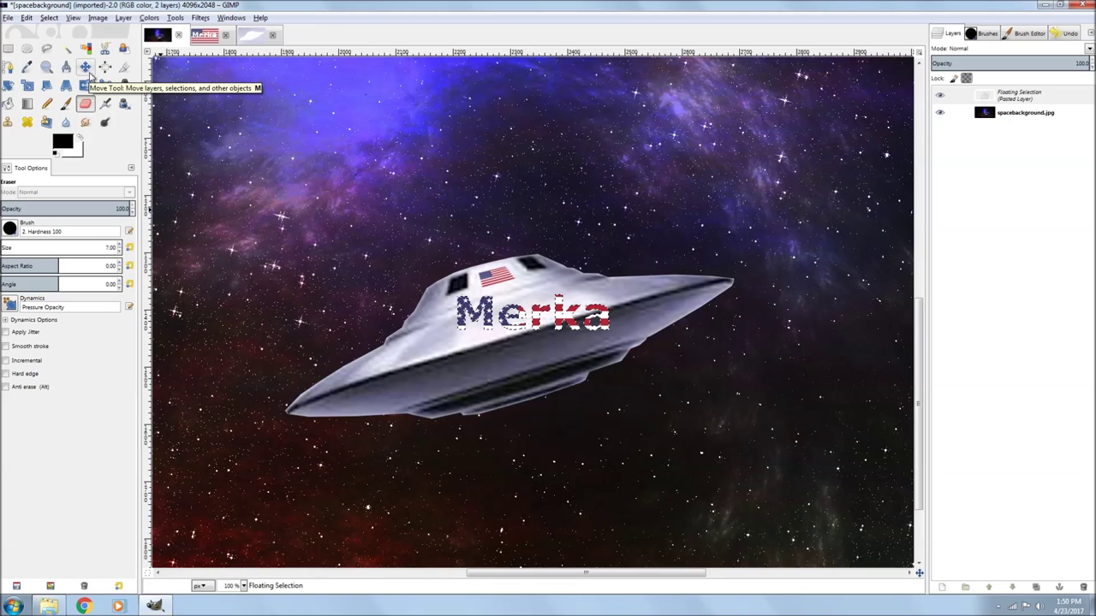
{"action": "left_click", "coordinate": [86, 69]}
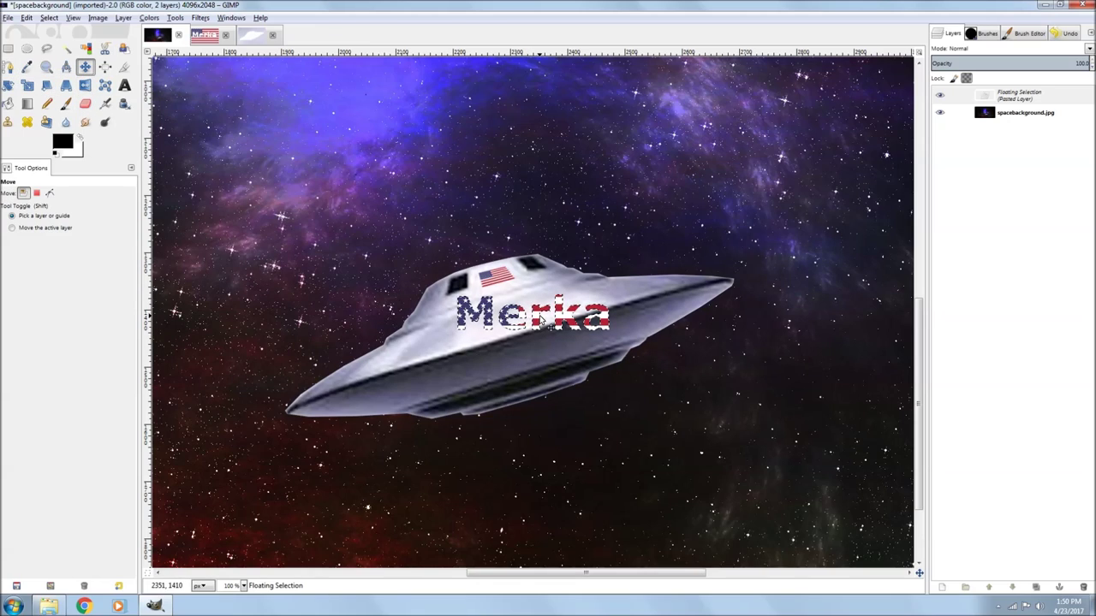
{"action": "left_click_drag", "start_coordinate": [538, 320], "coordinate": [519, 313]}
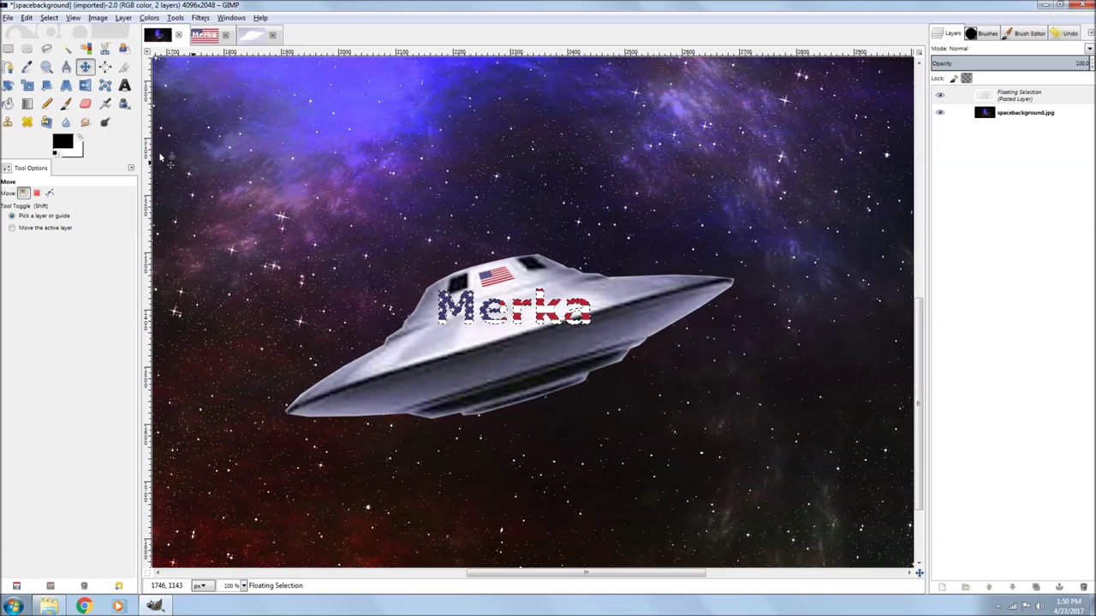
Rotate the Merka lettering by -16.78 degrees to match the hull's slope
{"action": "left_click", "coordinate": [9, 86]}
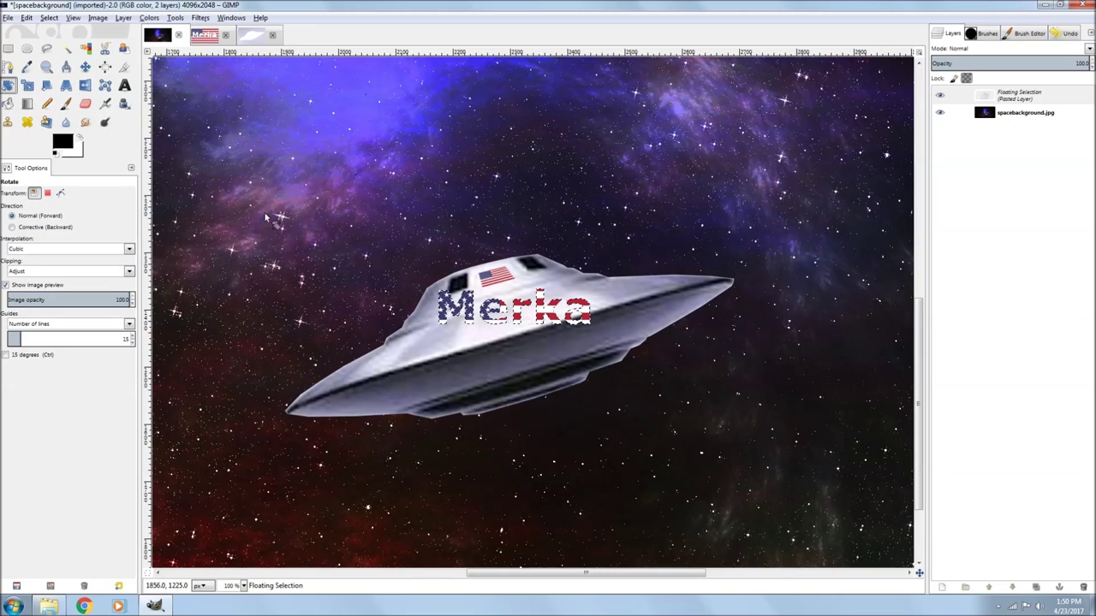
{"action": "left_click_drag", "start_coordinate": [511, 321], "coordinate": [449, 331]}
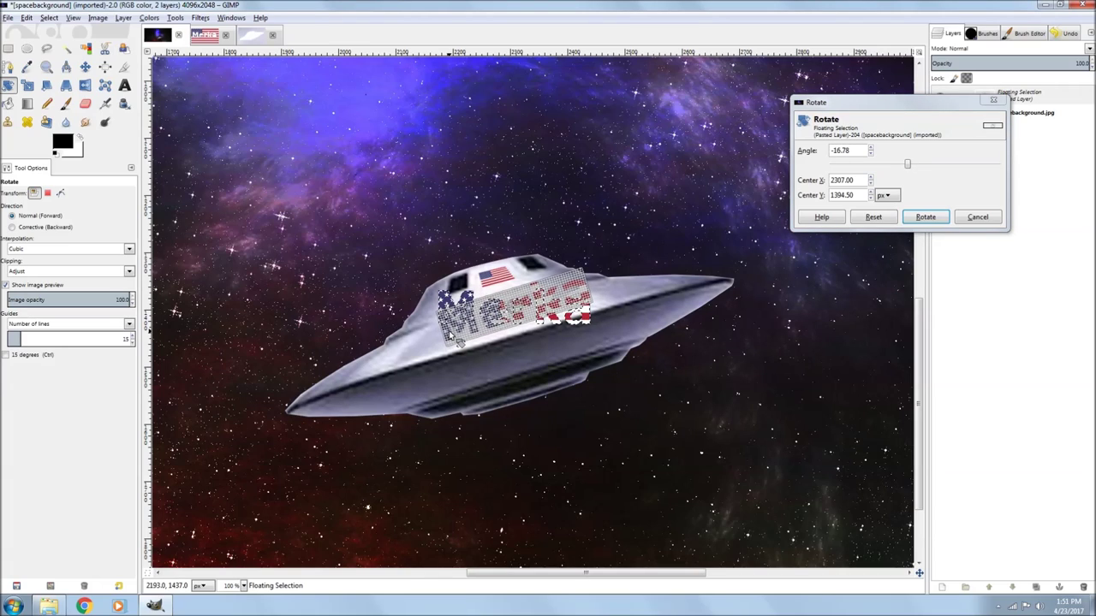
{"action": "left_click", "coordinate": [925, 217]}
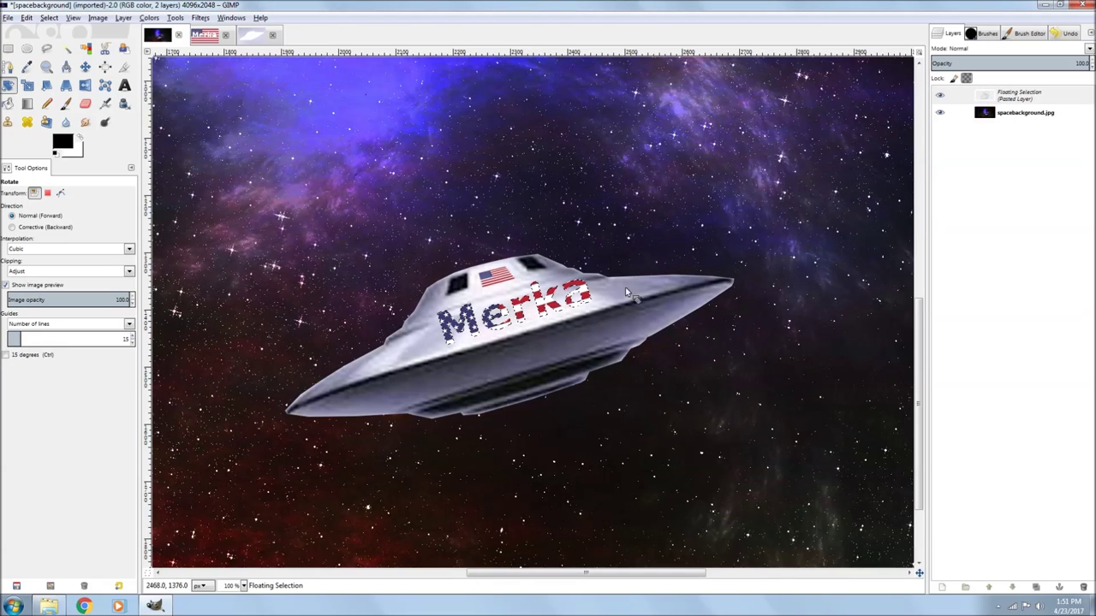
{"action": "left_click", "coordinate": [1015, 98]}
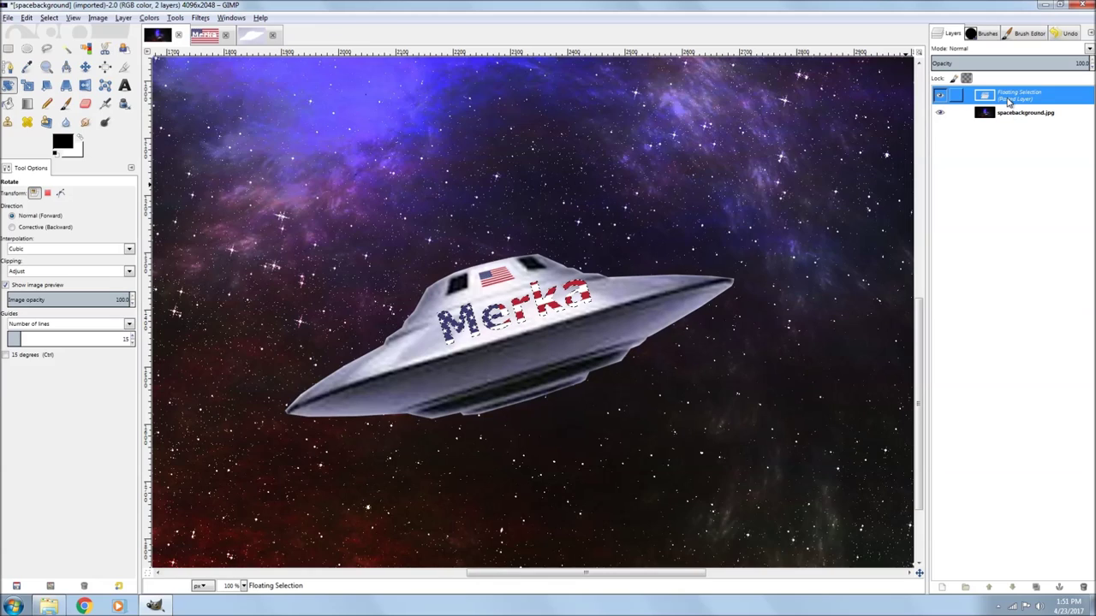
Scale the pasted Merka layer to 250×127 px and nudge it slightly on the hull
{"action": "right_click", "coordinate": [1008, 106]}
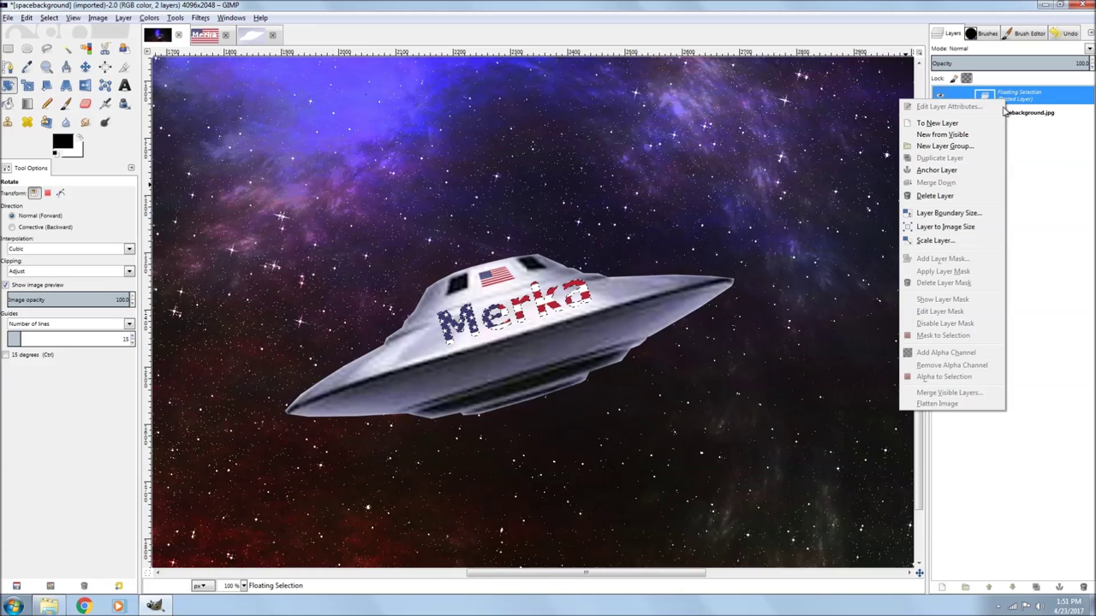
{"action": "left_click", "coordinate": [941, 241]}
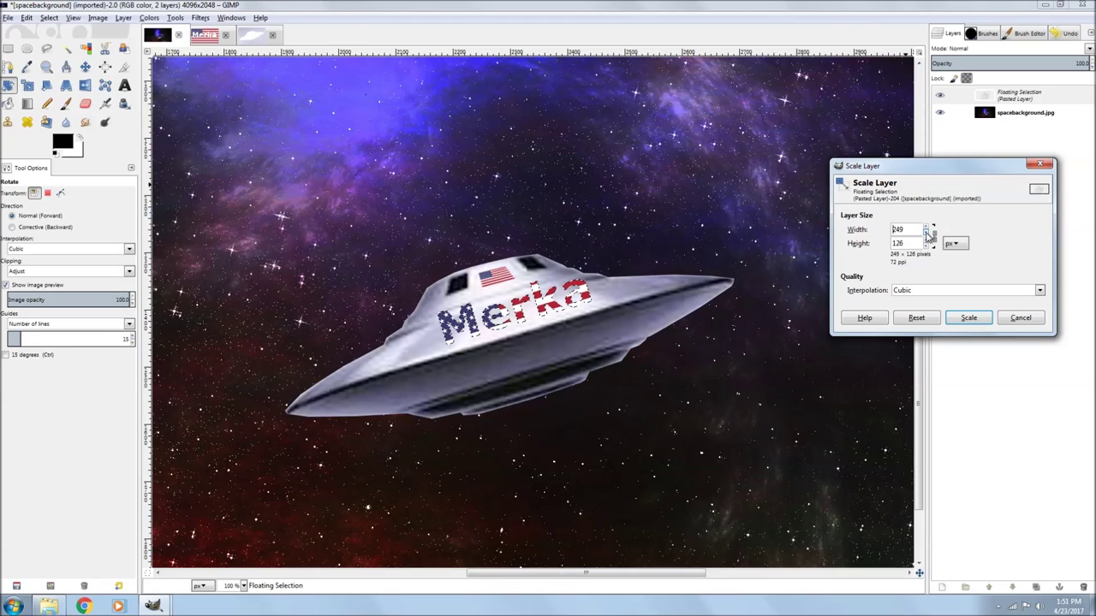
{"action": "left_click", "coordinate": [967, 321]}
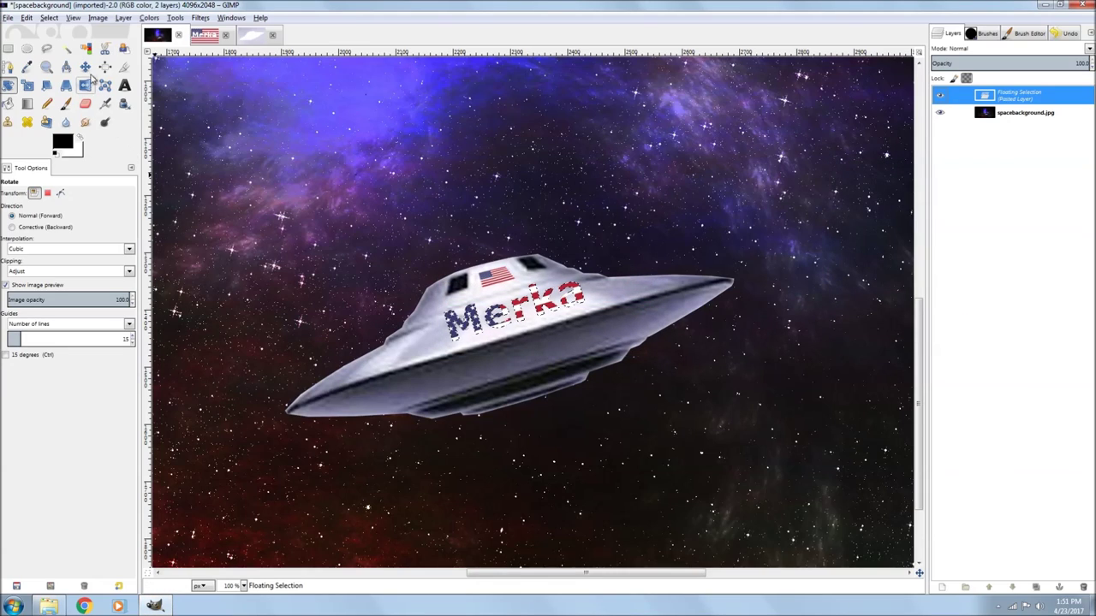
{"action": "left_click", "coordinate": [85, 67]}
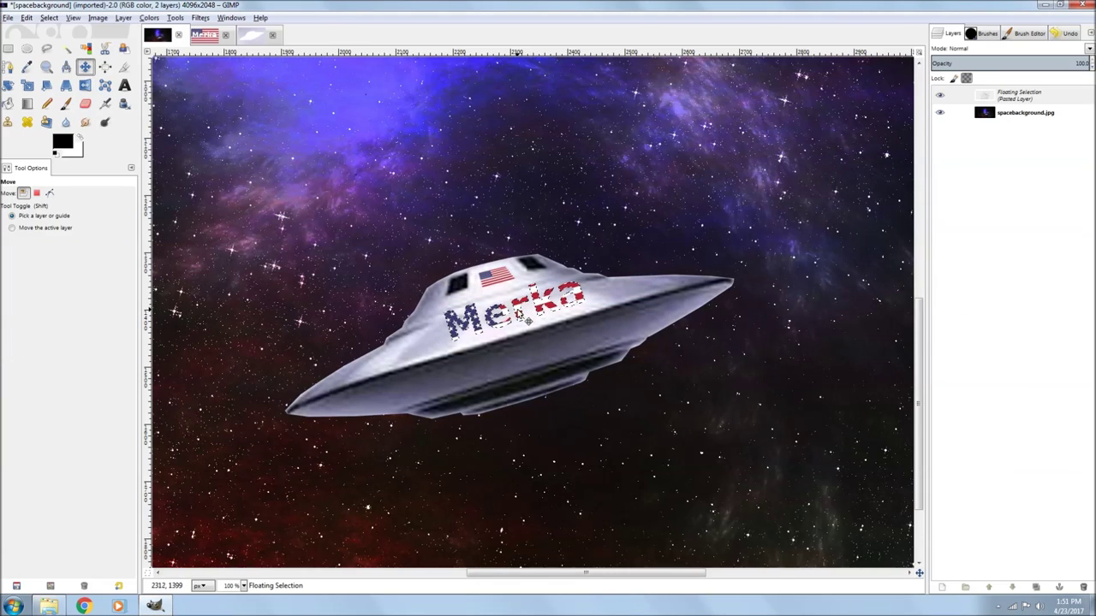
{"action": "left_click_drag", "start_coordinate": [518, 315], "coordinate": [519, 317]}
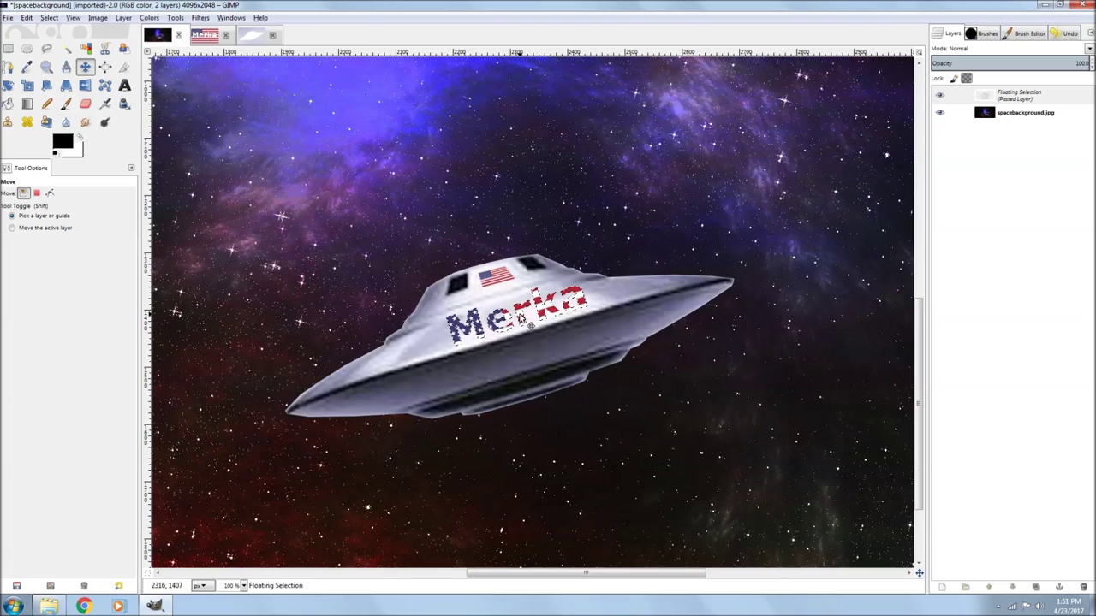
{"action": "left_click", "coordinate": [66, 87]}
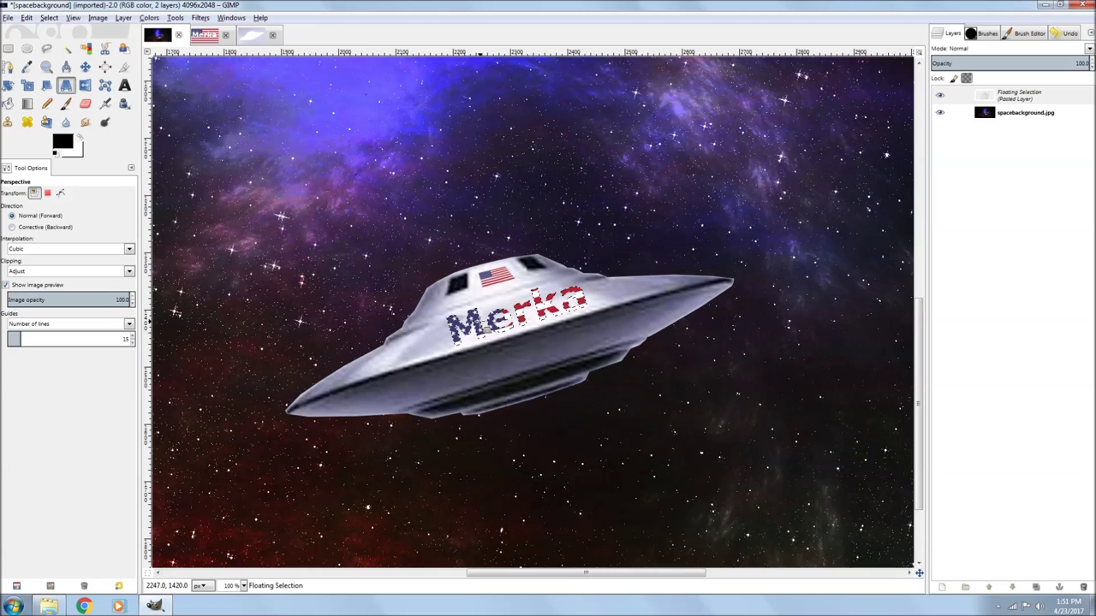
Perspective-warp the Merka lettering, dragging all four corners to fit the slanted hull
{"action": "left_click", "coordinate": [486, 327]}
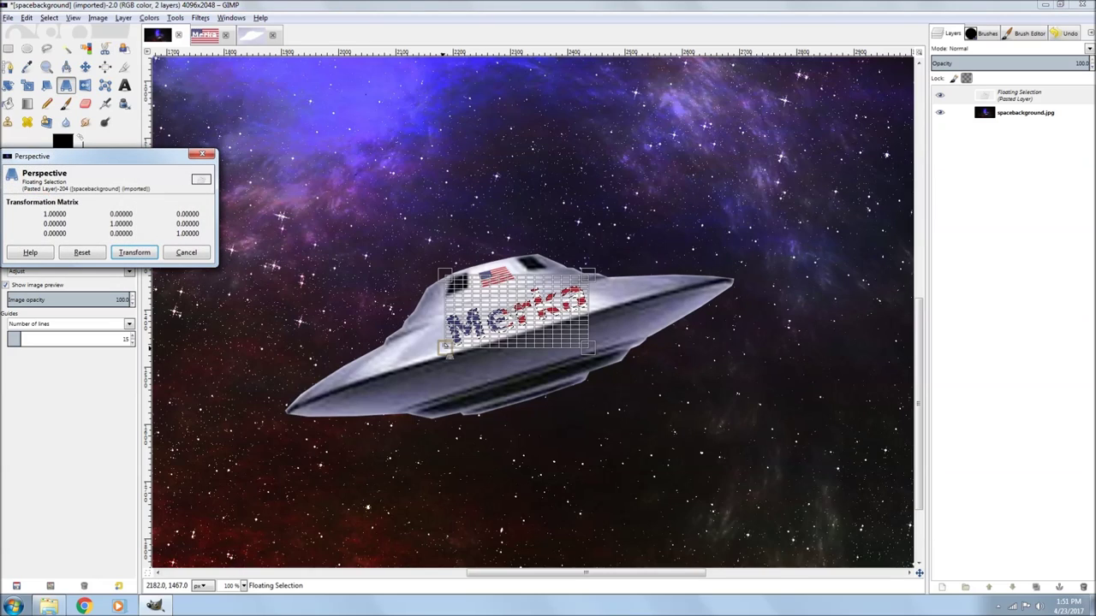
{"action": "left_click_drag", "start_coordinate": [446, 347], "coordinate": [430, 369]}
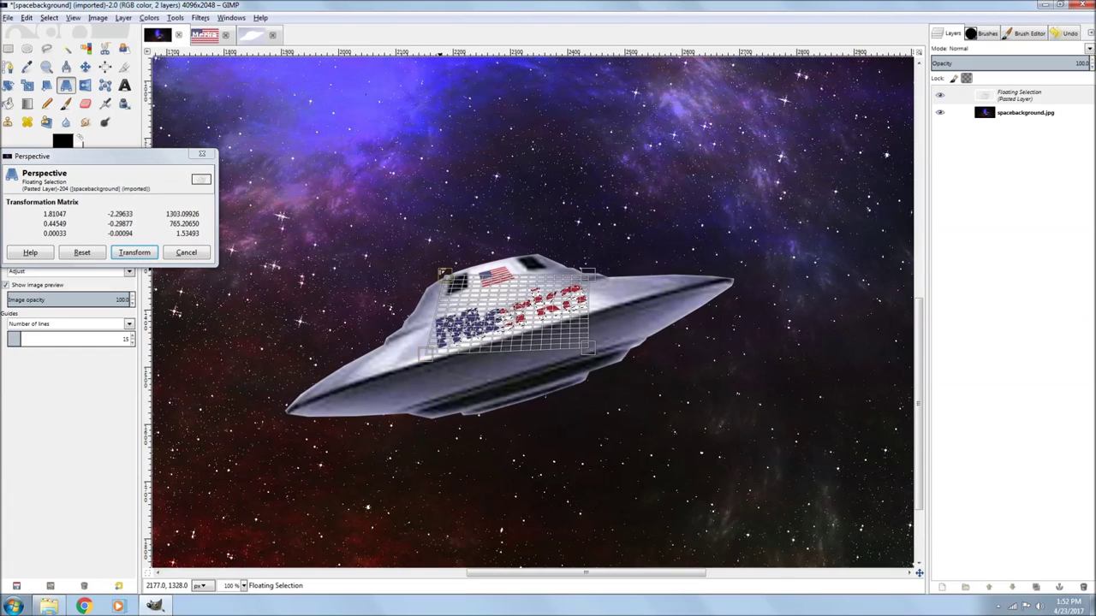
{"action": "left_click_drag", "start_coordinate": [443, 274], "coordinate": [466, 283]}
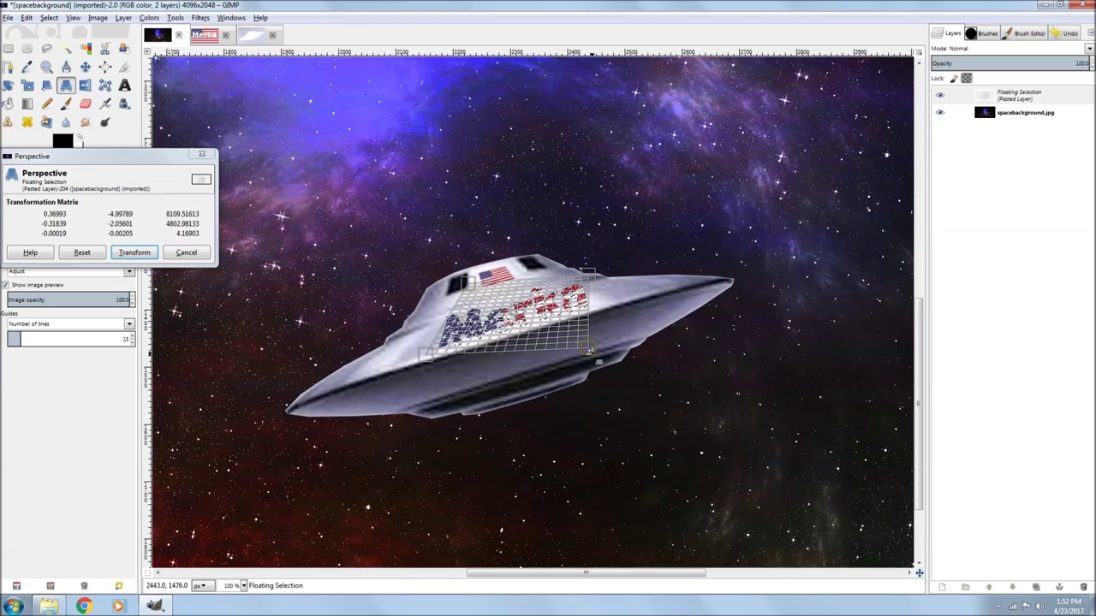
{"action": "left_click_drag", "start_coordinate": [598, 361], "coordinate": [655, 378]}
{"action": "left_click_drag", "start_coordinate": [589, 278], "coordinate": [578, 277]}
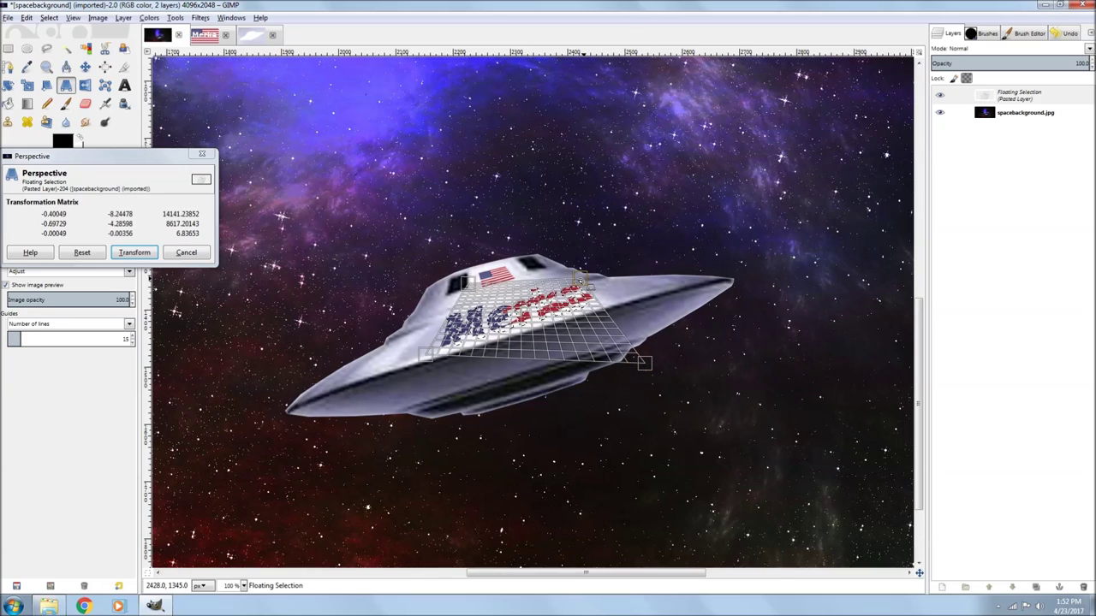
{"action": "left_click", "coordinate": [135, 253]}
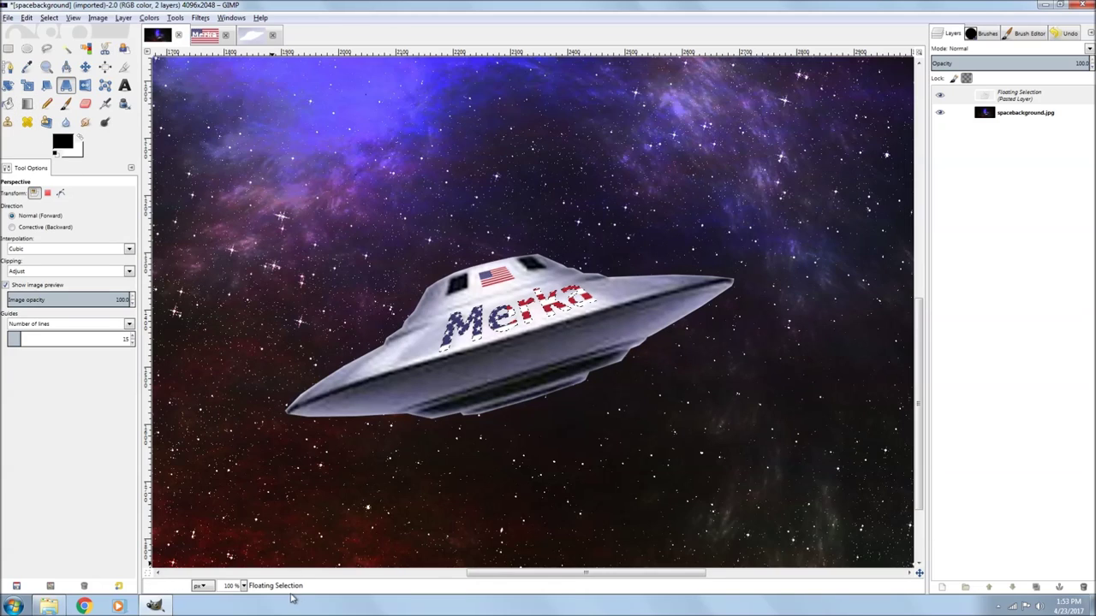
Zoom out so the entire space scene with the UFO fits on screen
{"action": "left_click", "coordinate": [244, 585]}
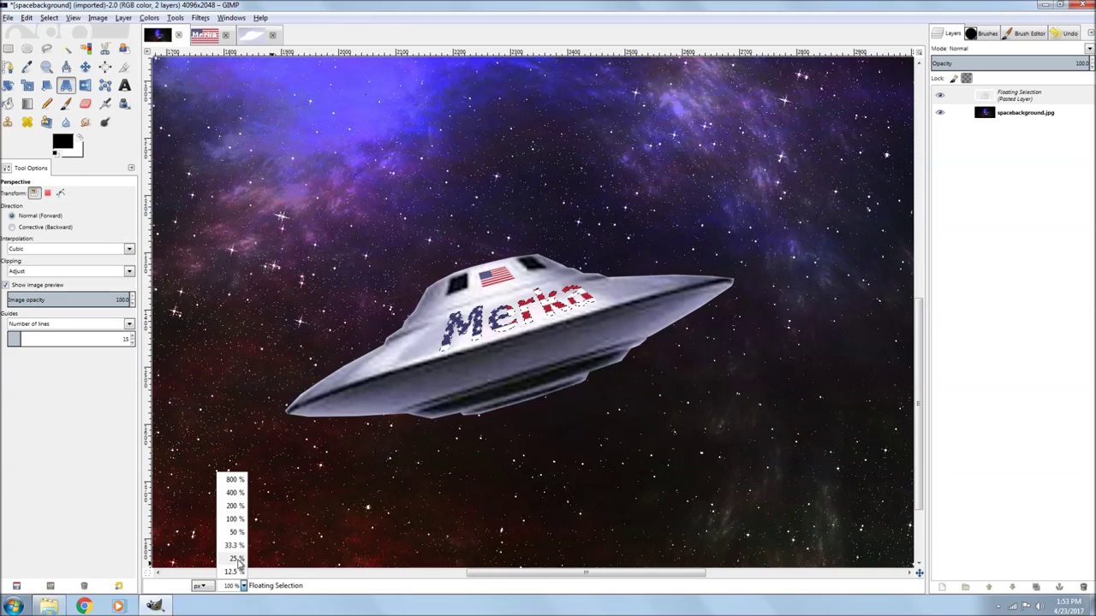
{"action": "left_click", "coordinate": [233, 545]}
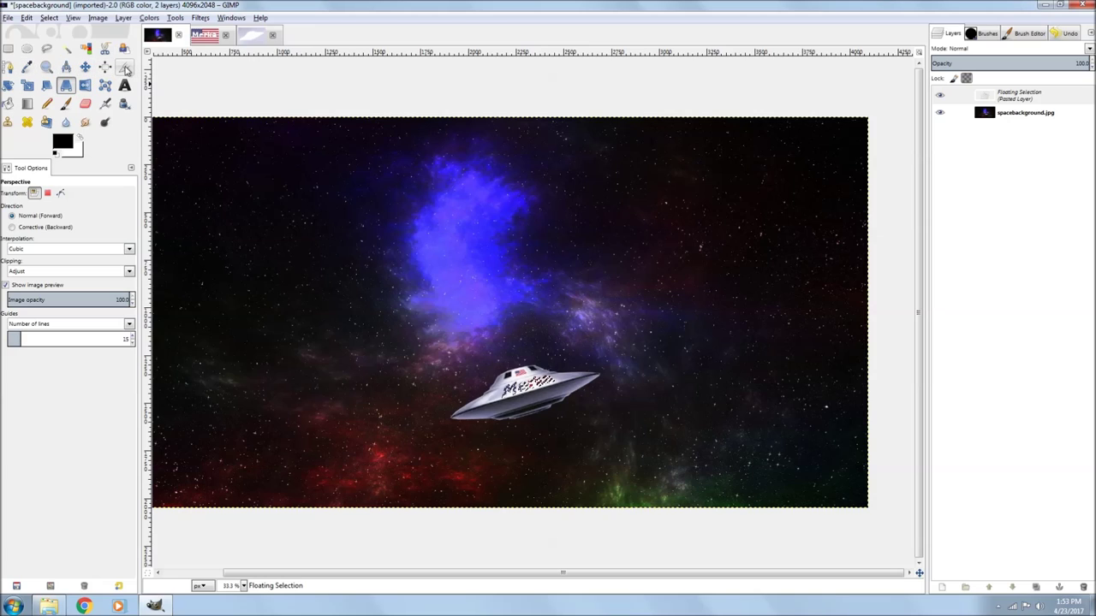
Crop the space scene to 2493×1614 pixels, keeping the UFO and nebula
{"action": "left_click", "coordinate": [125, 68]}
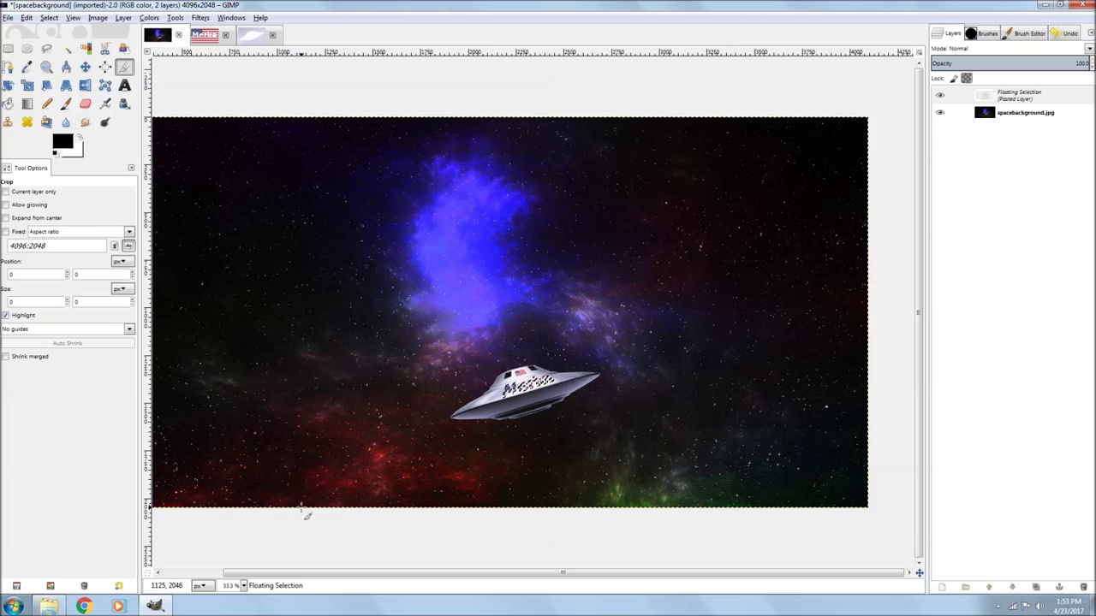
{"action": "left_click_drag", "start_coordinate": [303, 508], "coordinate": [775, 203]}
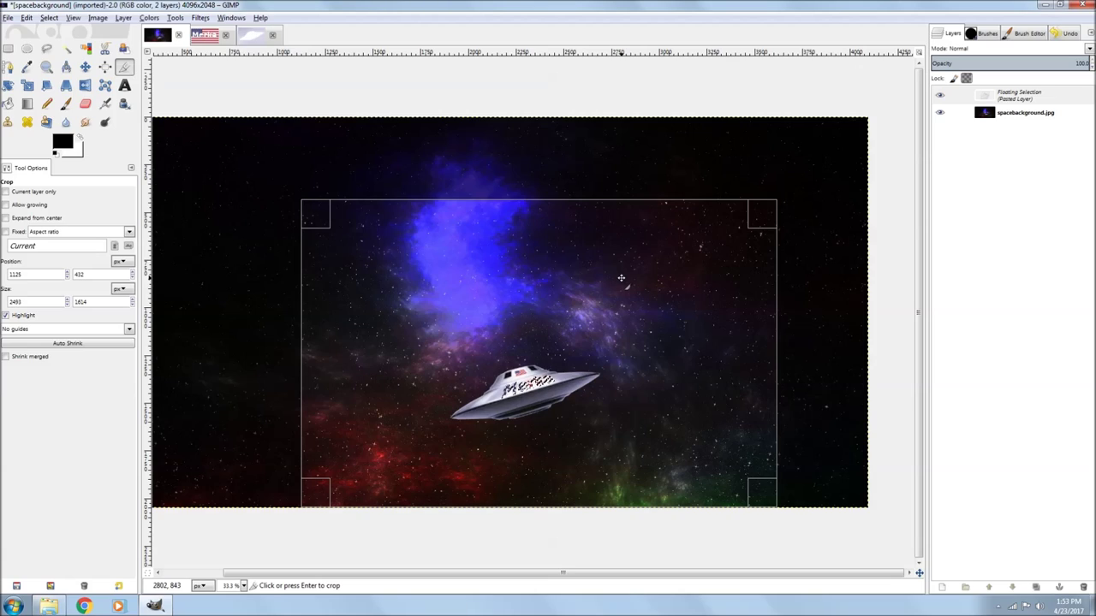
{"action": "left_click", "coordinate": [620, 277]}
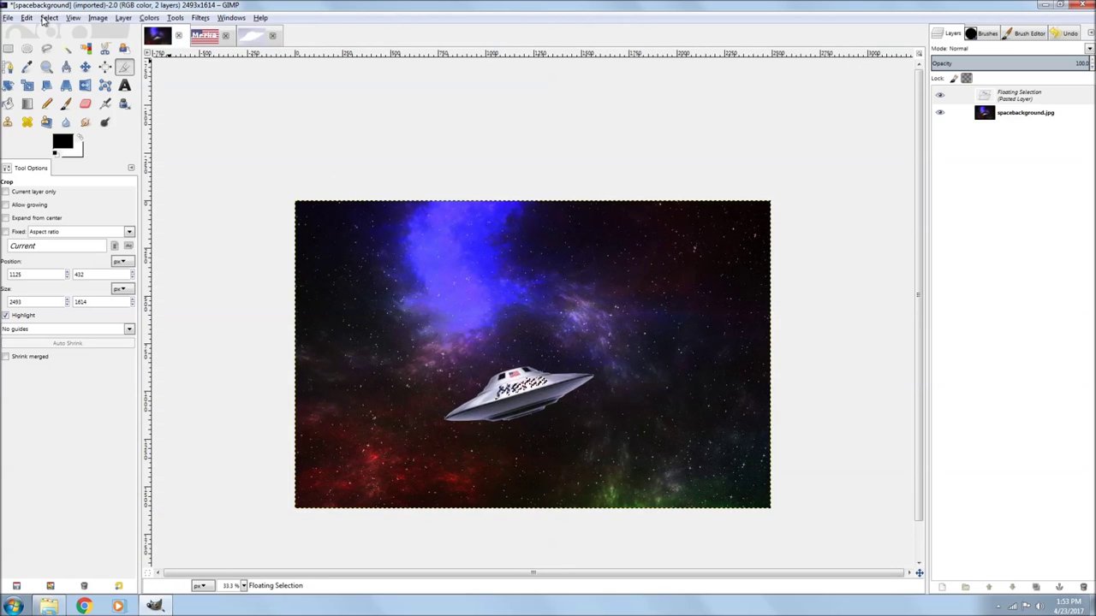
{"action": "left_click", "coordinate": [97, 19]}
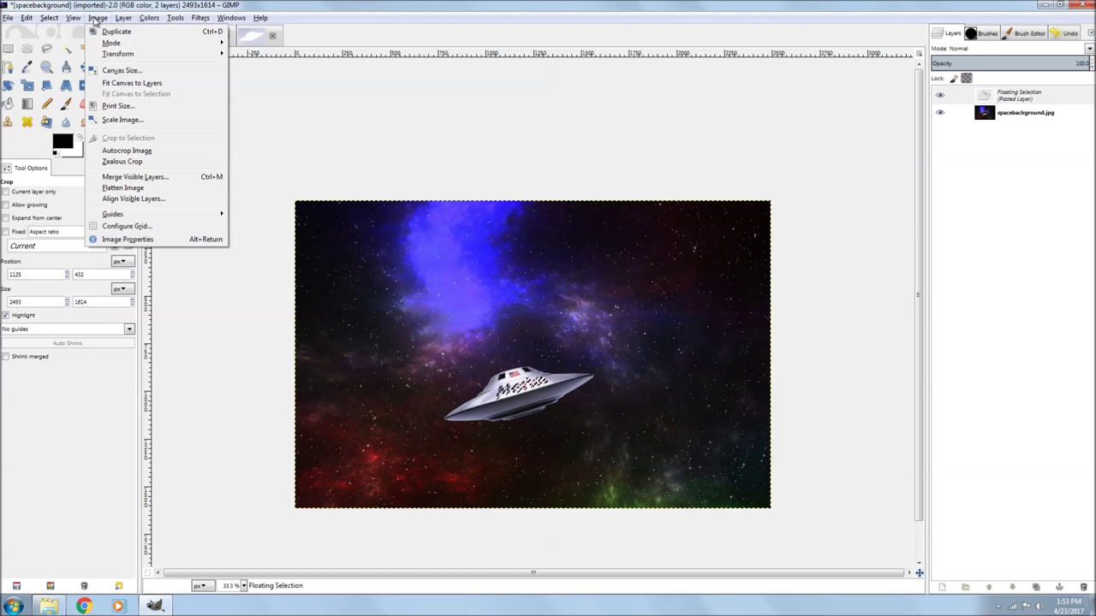
{"action": "left_click", "coordinate": [111, 121]}
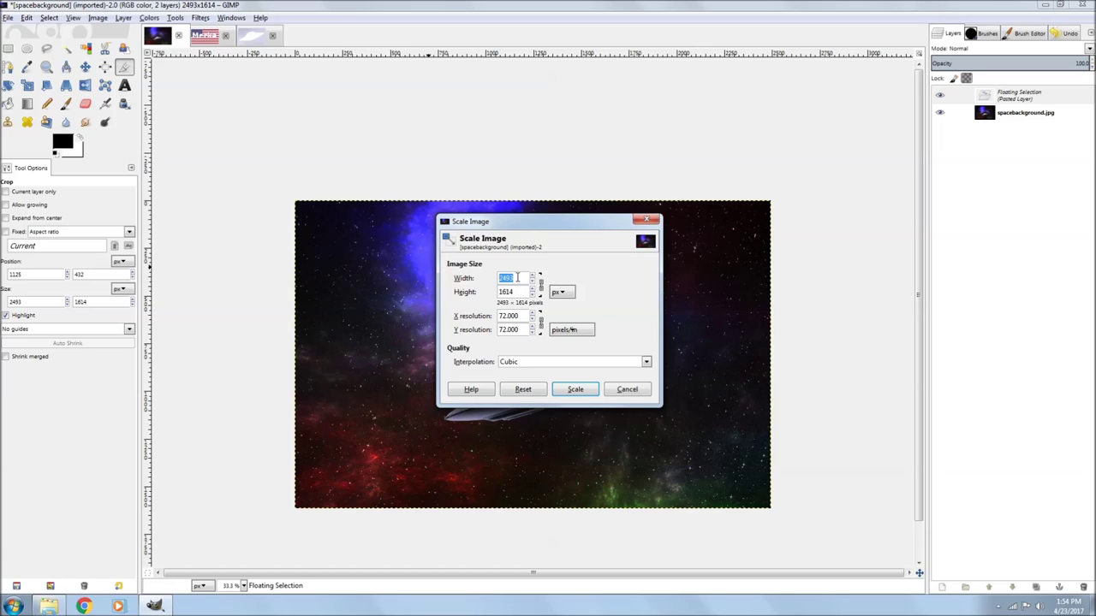
{"action": "left_click", "coordinate": [517, 277]}
{"action": "key", "text": "BackSpace"}
{"action": "left_click", "coordinate": [638, 390]}
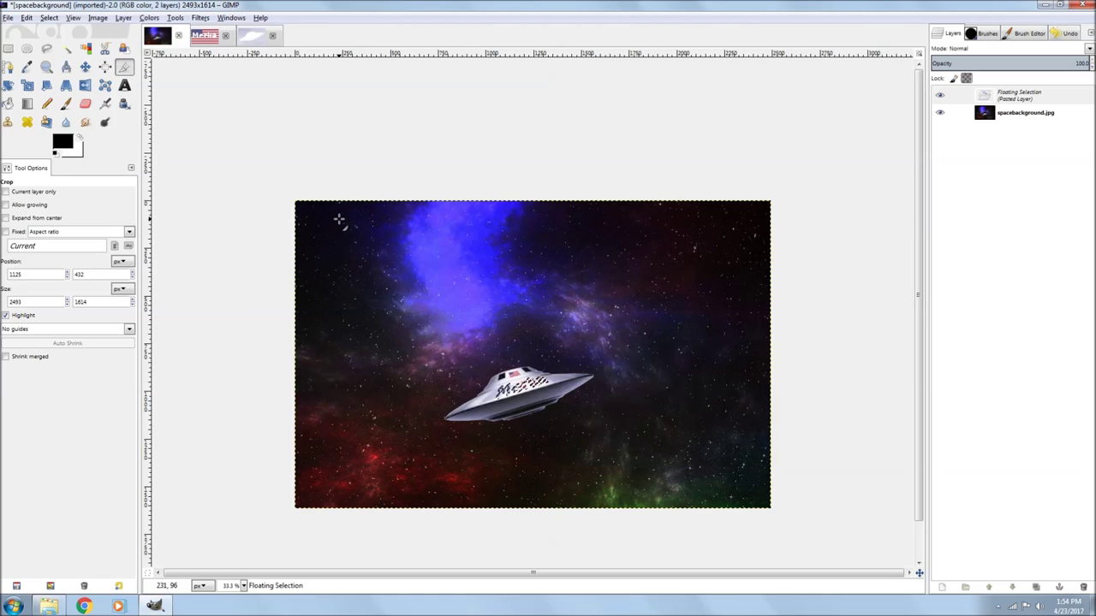
Crop tighter around the UFO to 1788×1437 and inspect it at 100% and 50% zoom
{"action": "left_click_drag", "start_coordinate": [347, 225], "coordinate": [687, 500]}
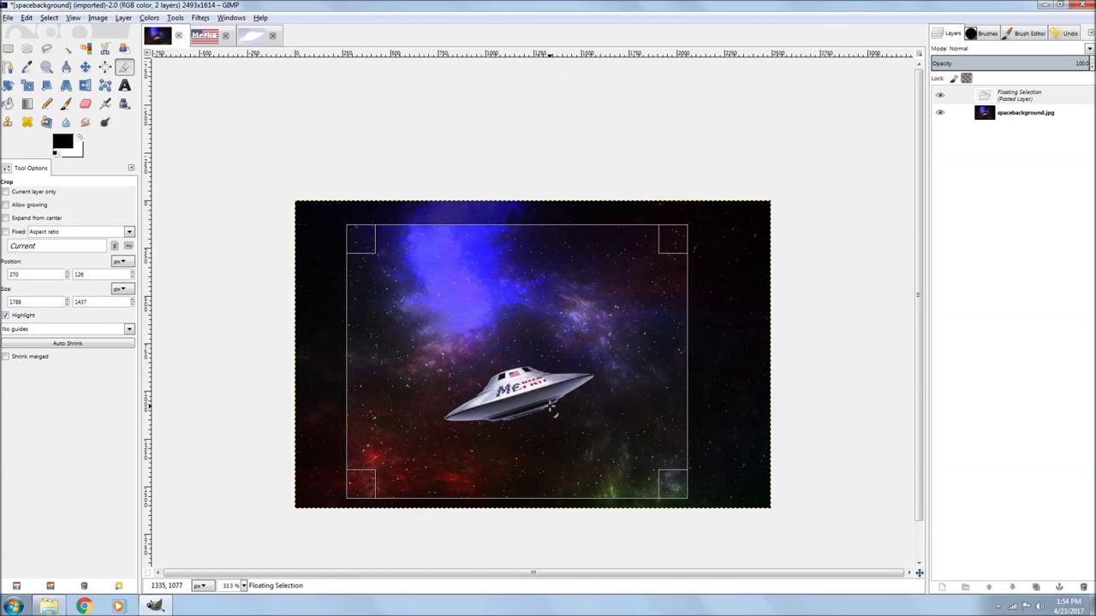
{"action": "left_click", "coordinate": [549, 406]}
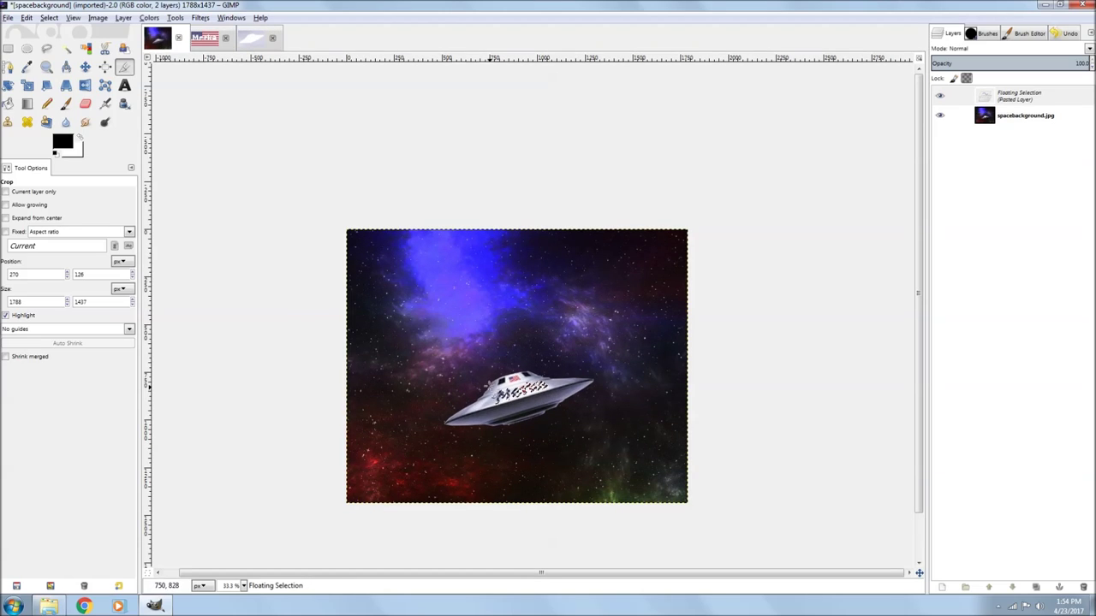
{"action": "left_click", "coordinate": [244, 586]}
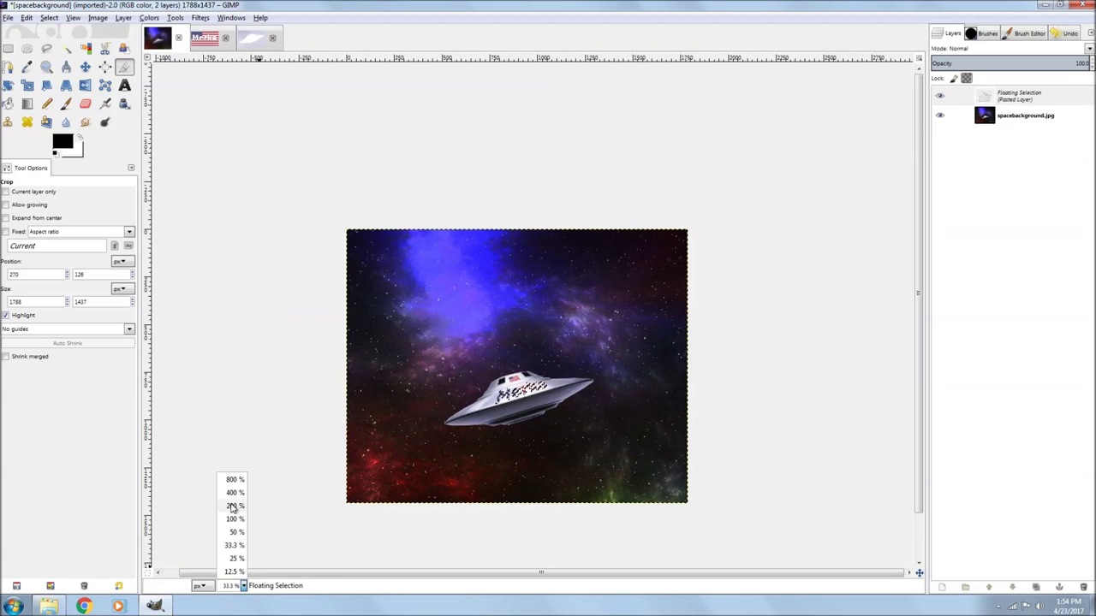
{"action": "left_click", "coordinate": [235, 519]}
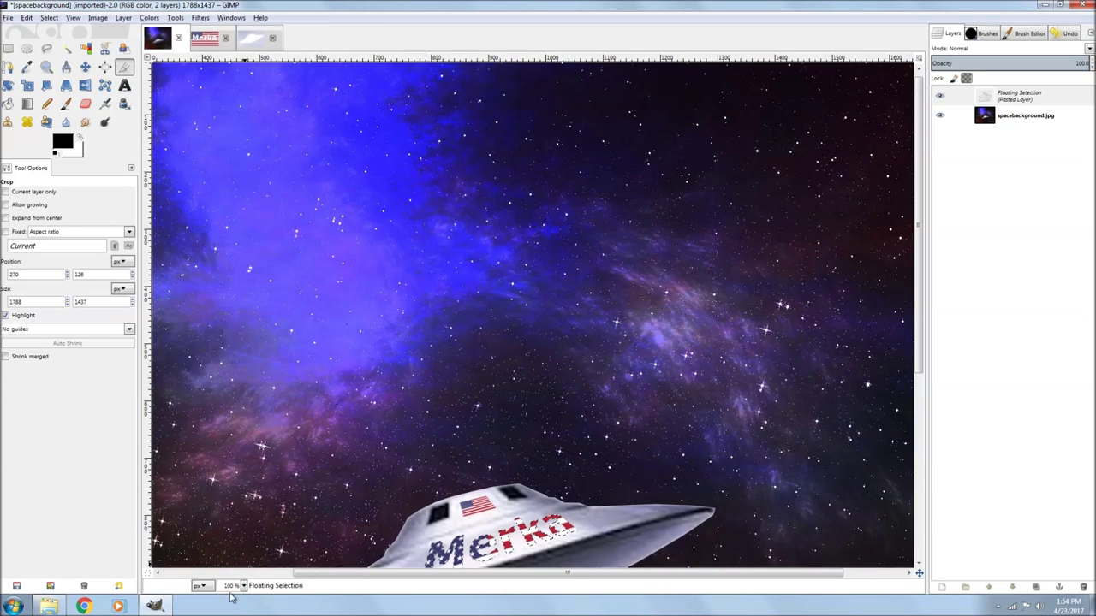
{"action": "left_click", "coordinate": [244, 585]}
{"action": "left_click", "coordinate": [232, 533]}
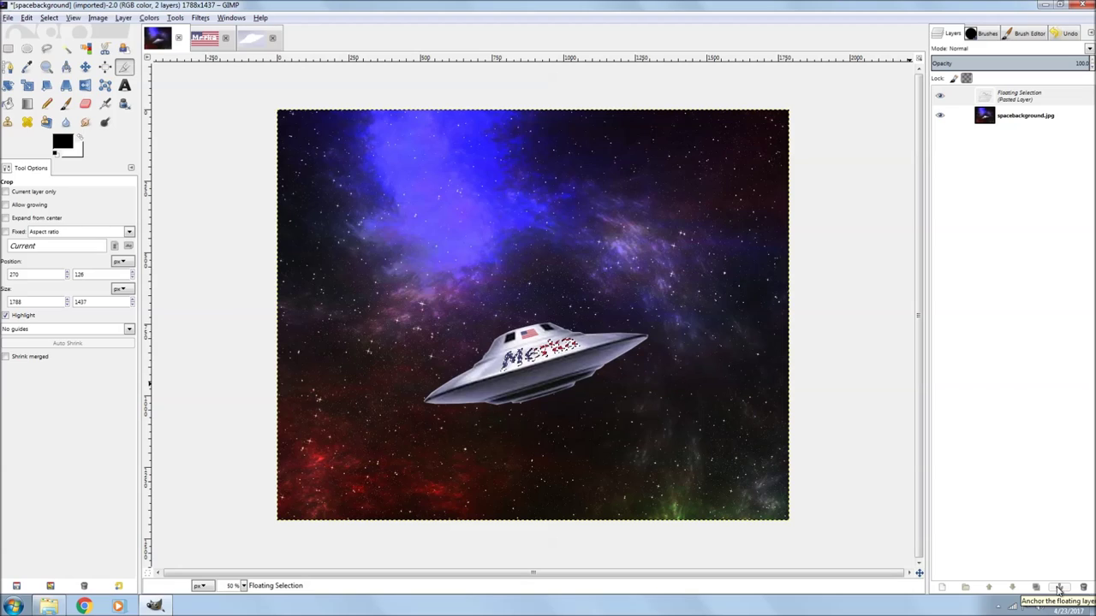
Anchor the floating Merka lettering onto the background and make white the foreground colour
{"action": "left_click", "coordinate": [1059, 588]}
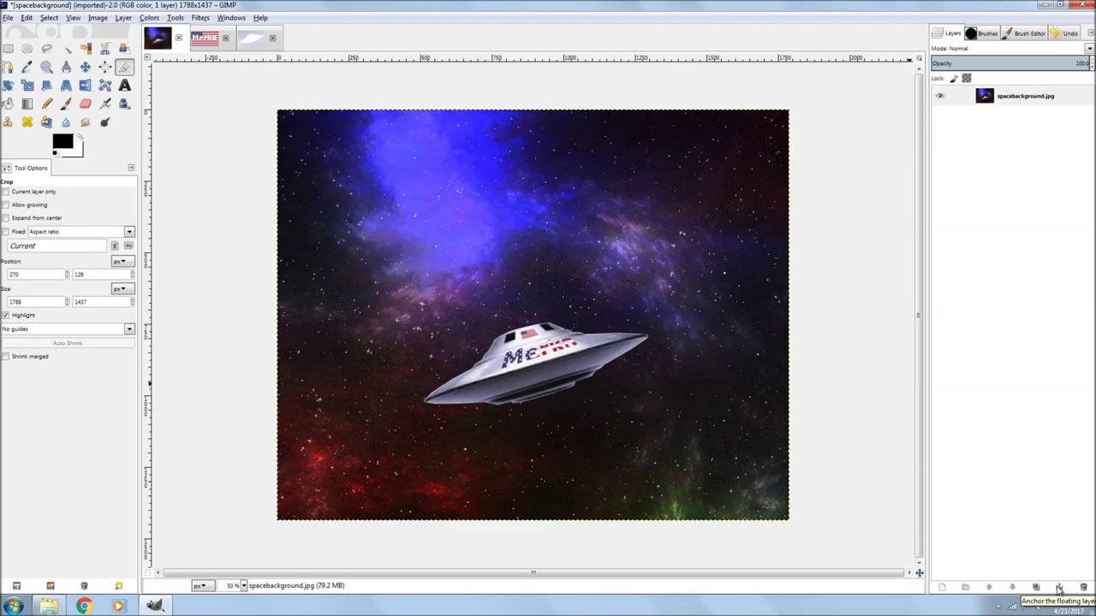
{"action": "left_click", "coordinate": [78, 137]}
{"action": "left_click", "coordinate": [125, 86]}
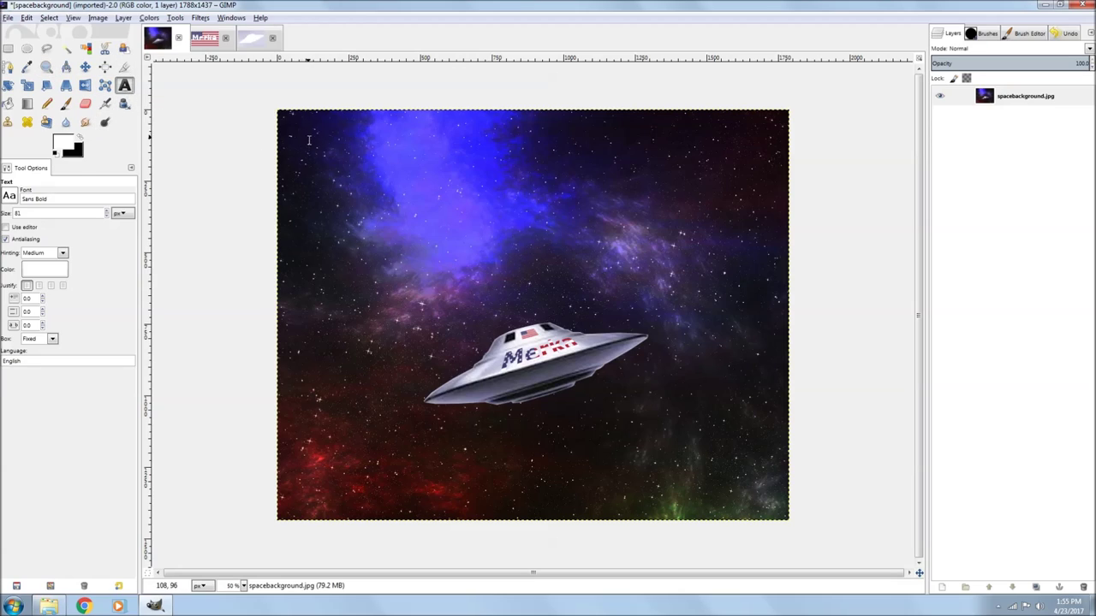